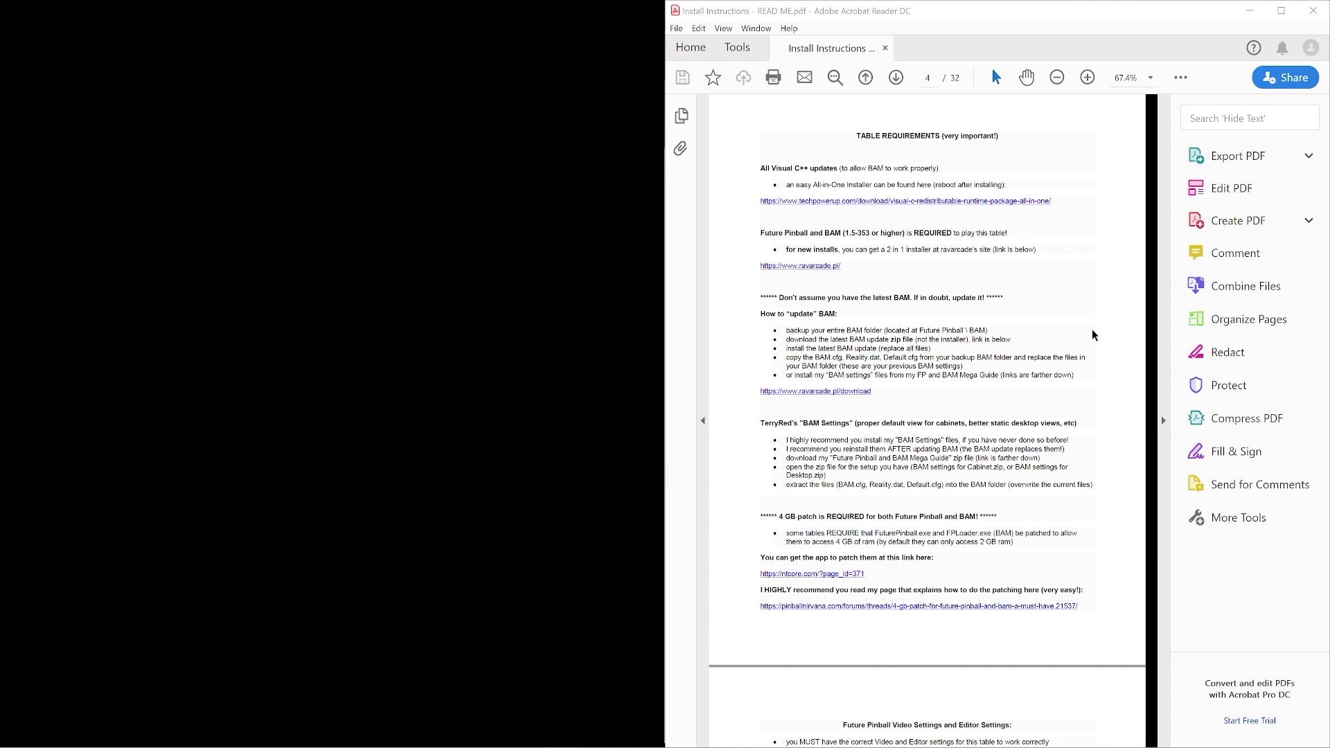
Follow the Visual C++ link in the install instructions' table requirements and download the Nov 2022 All-in-One runtimes zip from TechPowerUp US-5
{"action": "scroll", "coordinate": [1004, 380], "scroll_direction": "up", "scroll_amount": 5}
{"action": "scroll", "coordinate": [1006, 384], "scroll_direction": "up", "scroll_amount": 20}
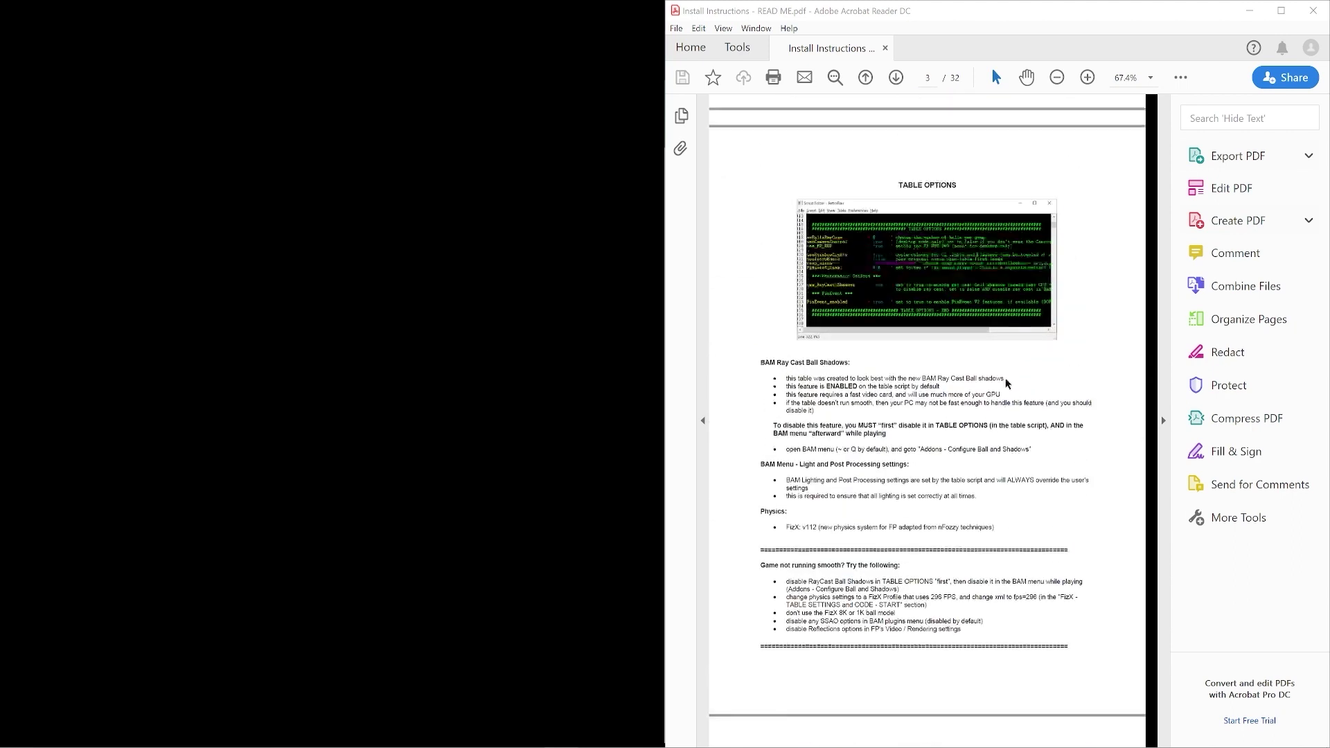
{"action": "scroll", "coordinate": [1004, 380], "scroll_direction": "up", "scroll_amount": 5}
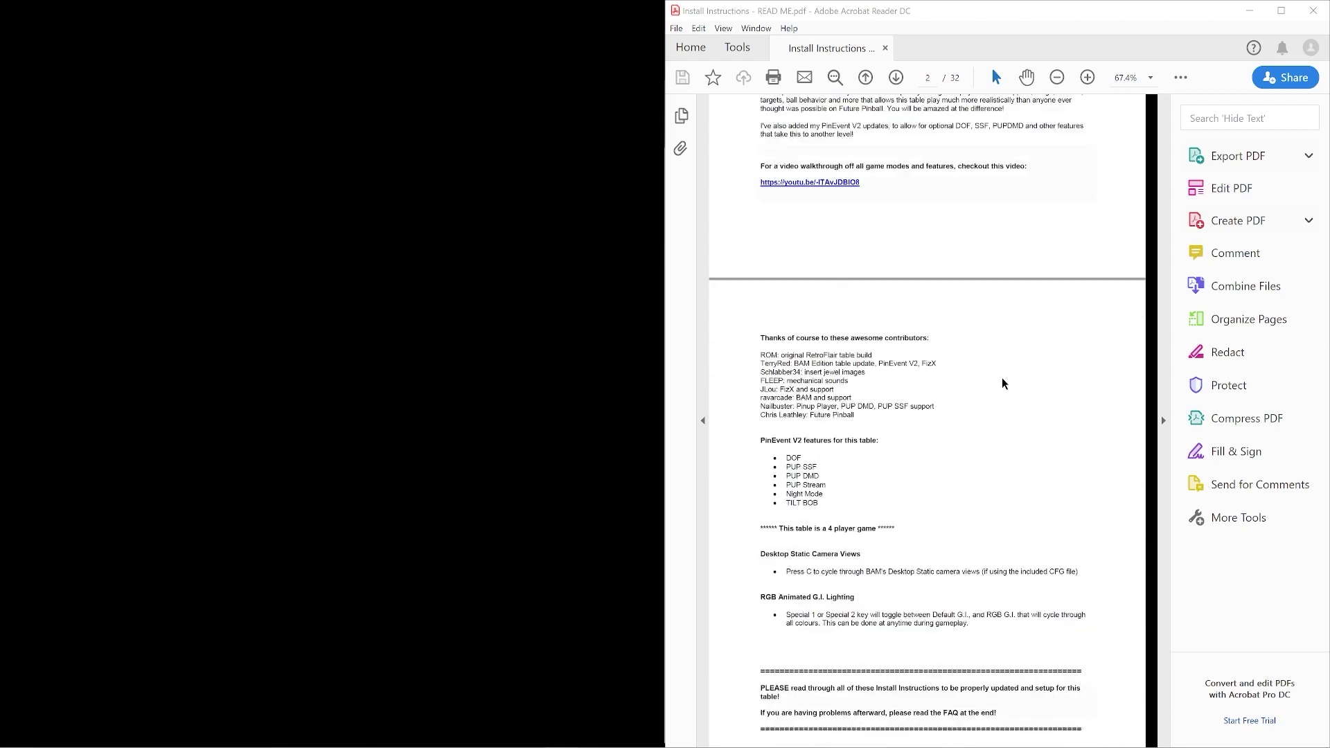
{"action": "scroll", "coordinate": [1004, 380], "scroll_direction": "down", "scroll_amount": 9}
{"action": "scroll", "coordinate": [964, 680], "scroll_direction": "down", "scroll_amount": 17}
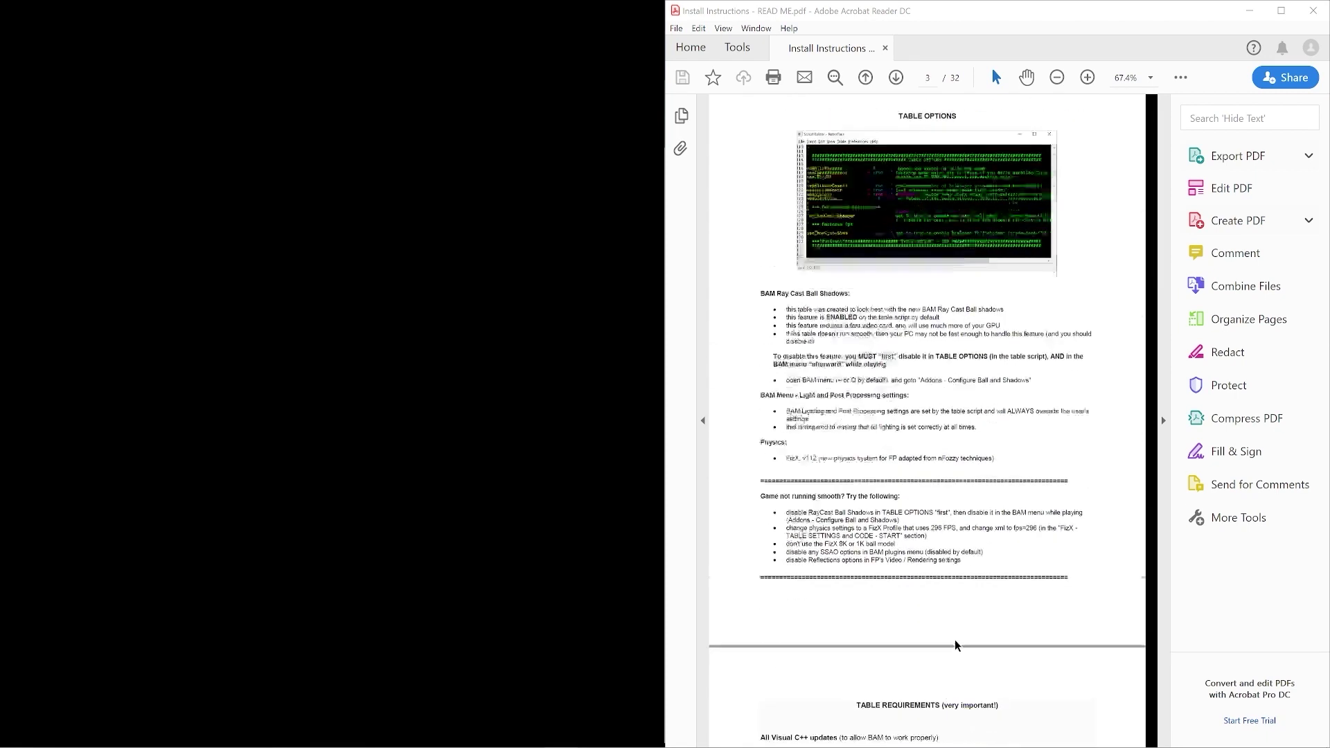
{"action": "scroll", "coordinate": [926, 537], "scroll_direction": "down", "scroll_amount": 3}
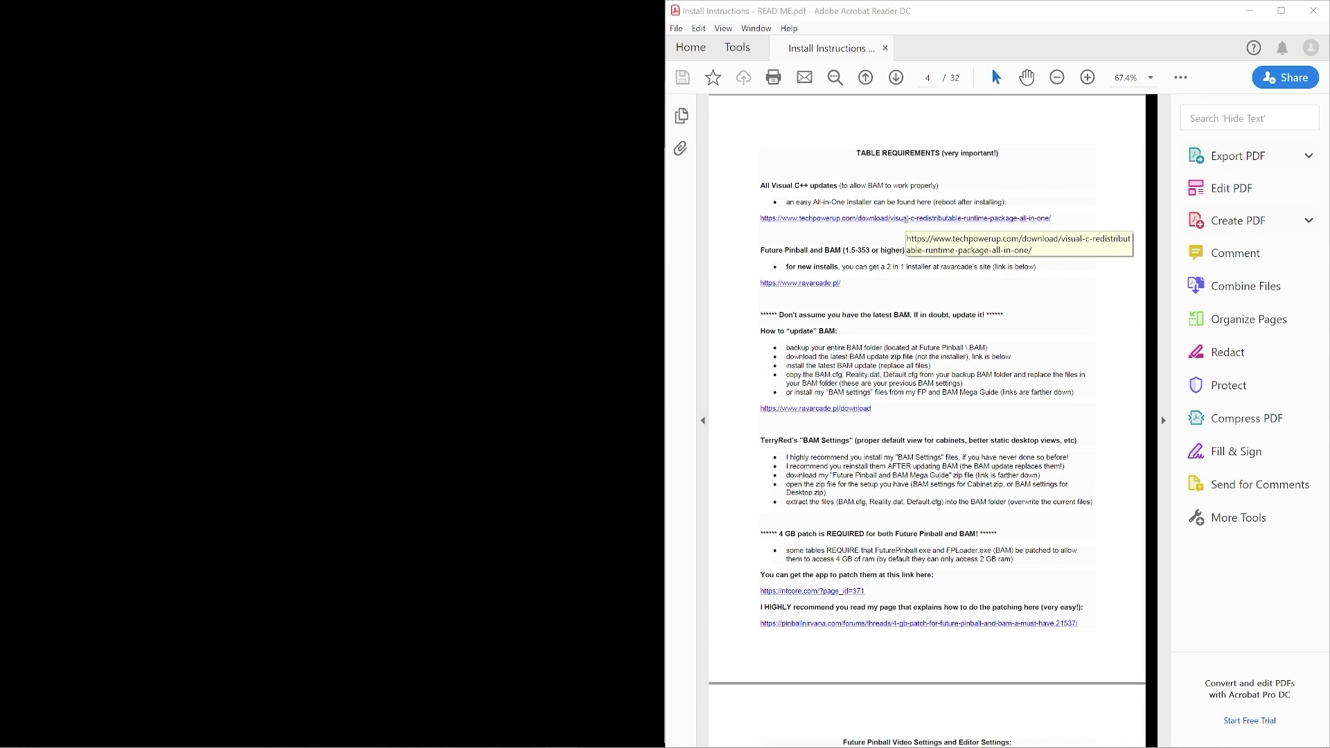
{"action": "left_click", "coordinate": [905, 219]}
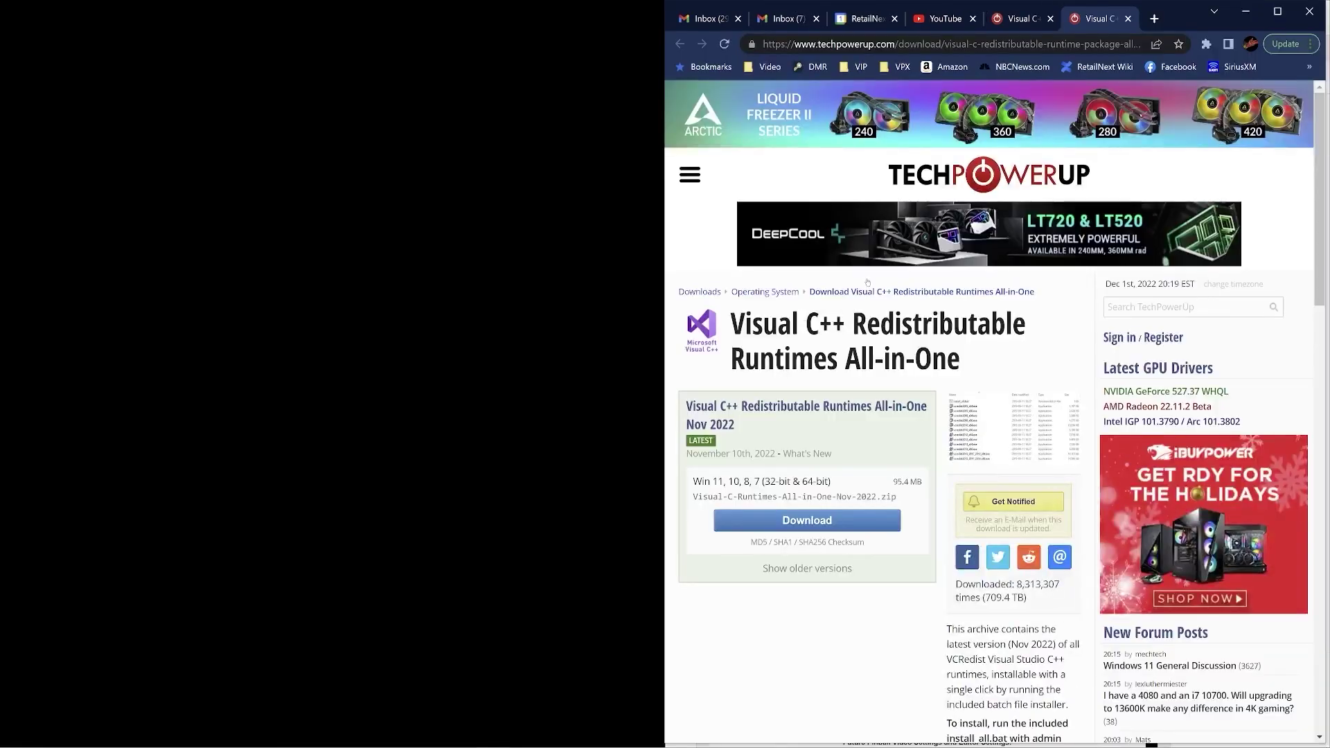
{"action": "left_click", "coordinate": [807, 521]}
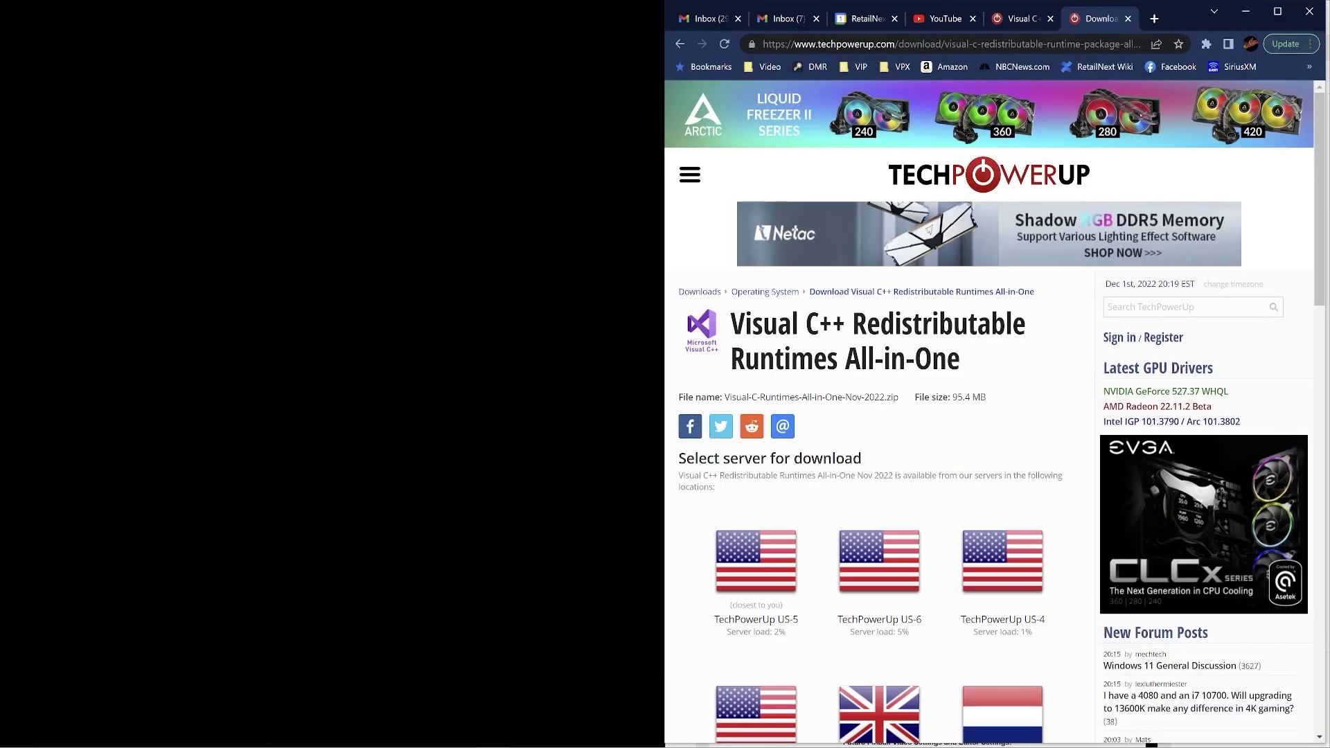
{"action": "left_click", "coordinate": [735, 570]}
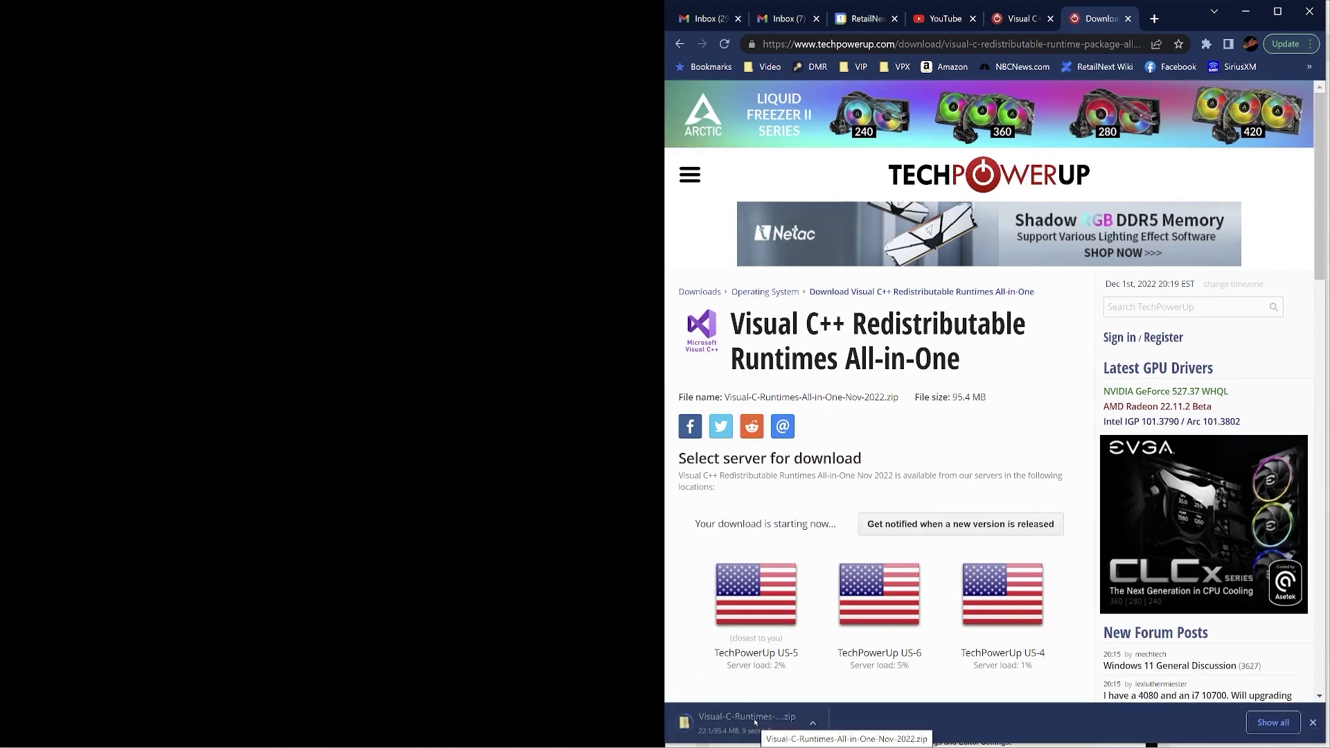
Open the downloaded Visual-C-Runtimes-All-in-One-Nov-2022.zip and copy all the files inside it
{"action": "left_click", "coordinate": [755, 722]}
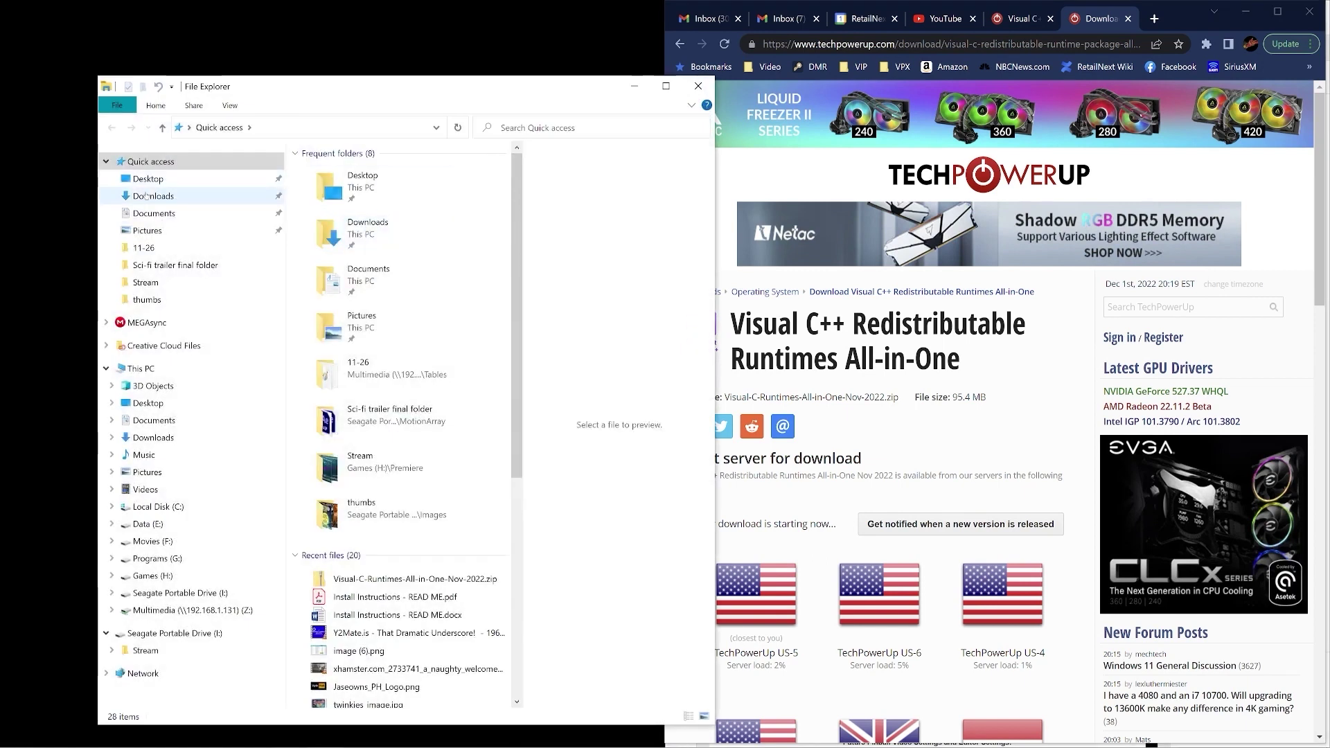
{"action": "left_click", "coordinate": [357, 184]}
{"action": "double_click", "coordinate": [357, 184]}
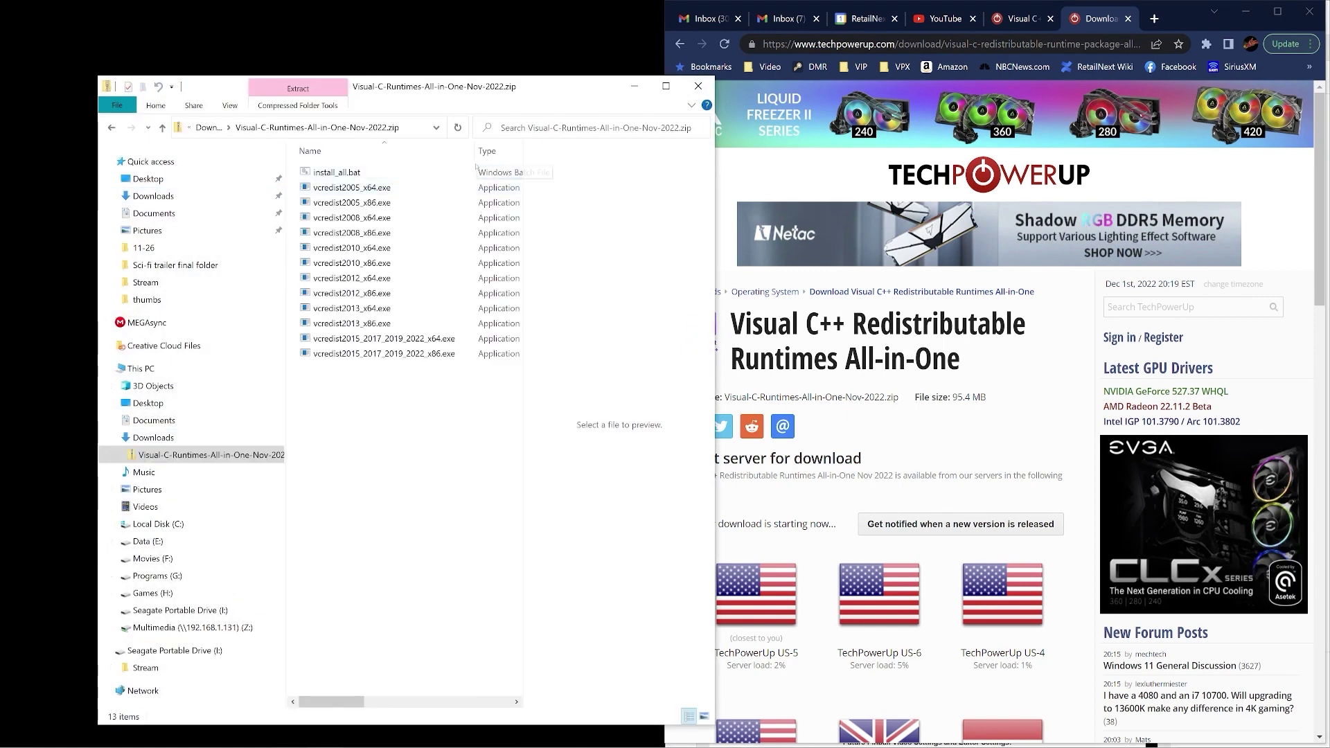
{"action": "left_click", "coordinate": [347, 173]}
{"action": "left_click", "coordinate": [371, 353], "text": "shift"}
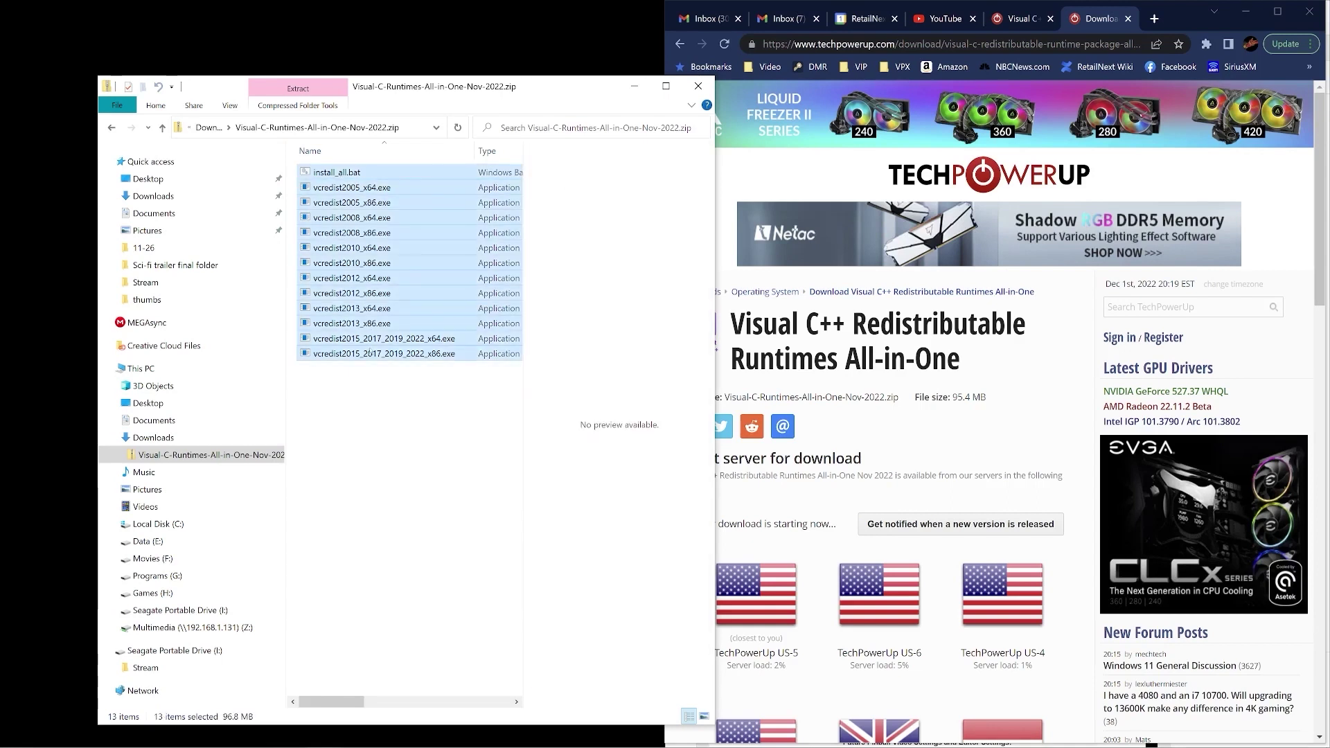
{"action": "right_click", "coordinate": [371, 352]}
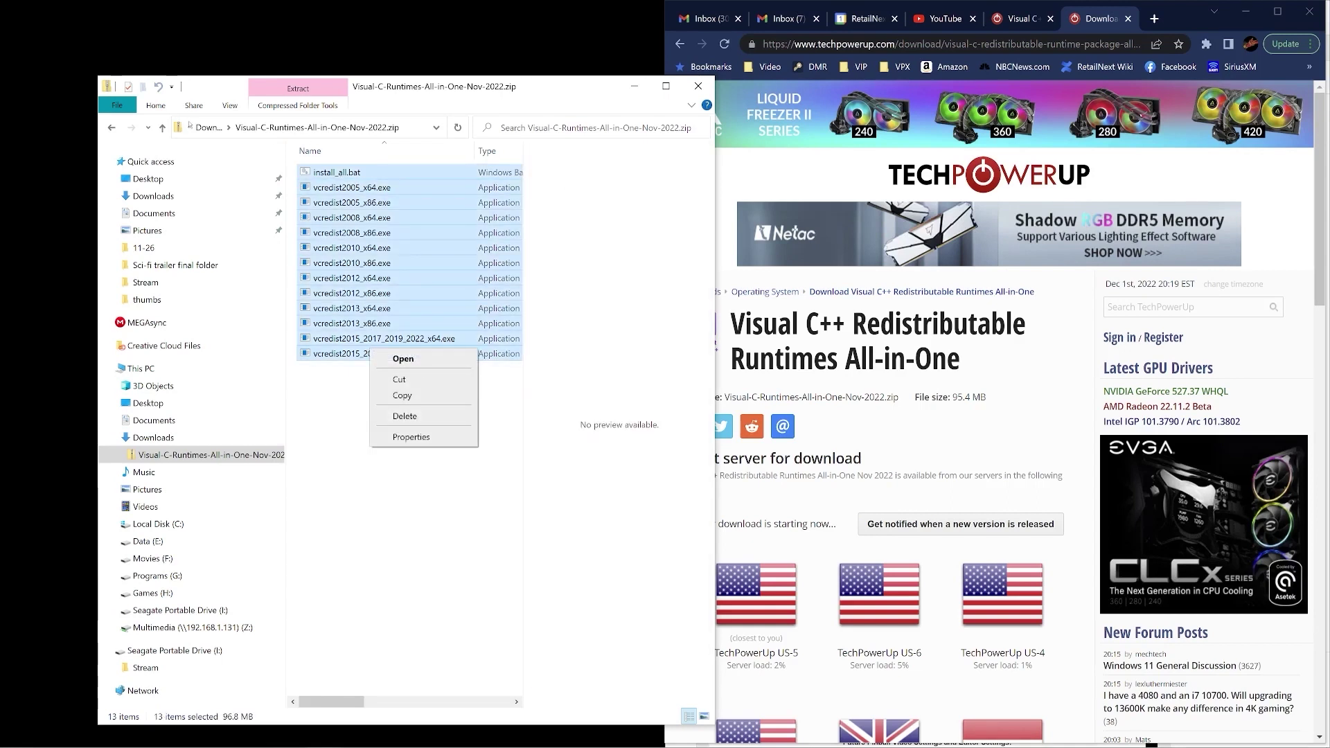
{"action": "left_click", "coordinate": [402, 395]}
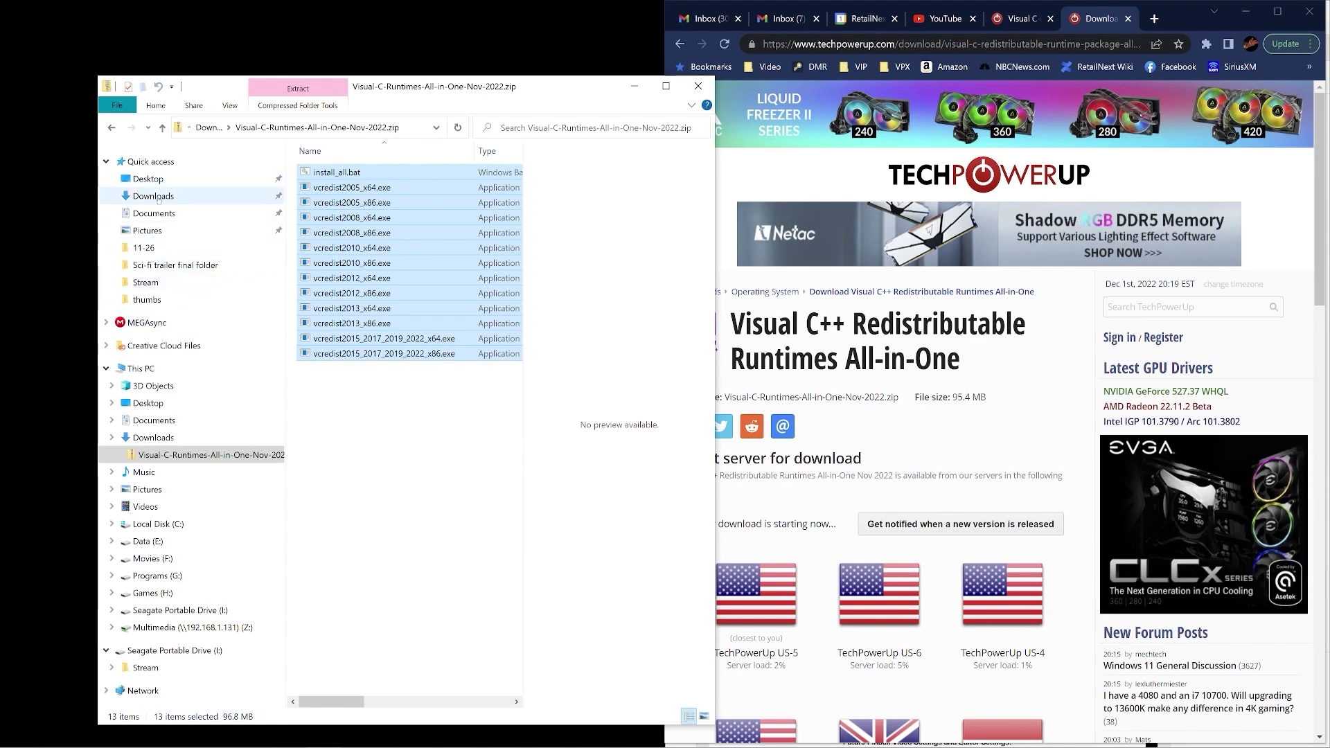
Create a folder named Temp inside the vPinball folder on the Games (H:) drive
{"action": "left_click", "coordinate": [153, 593]}
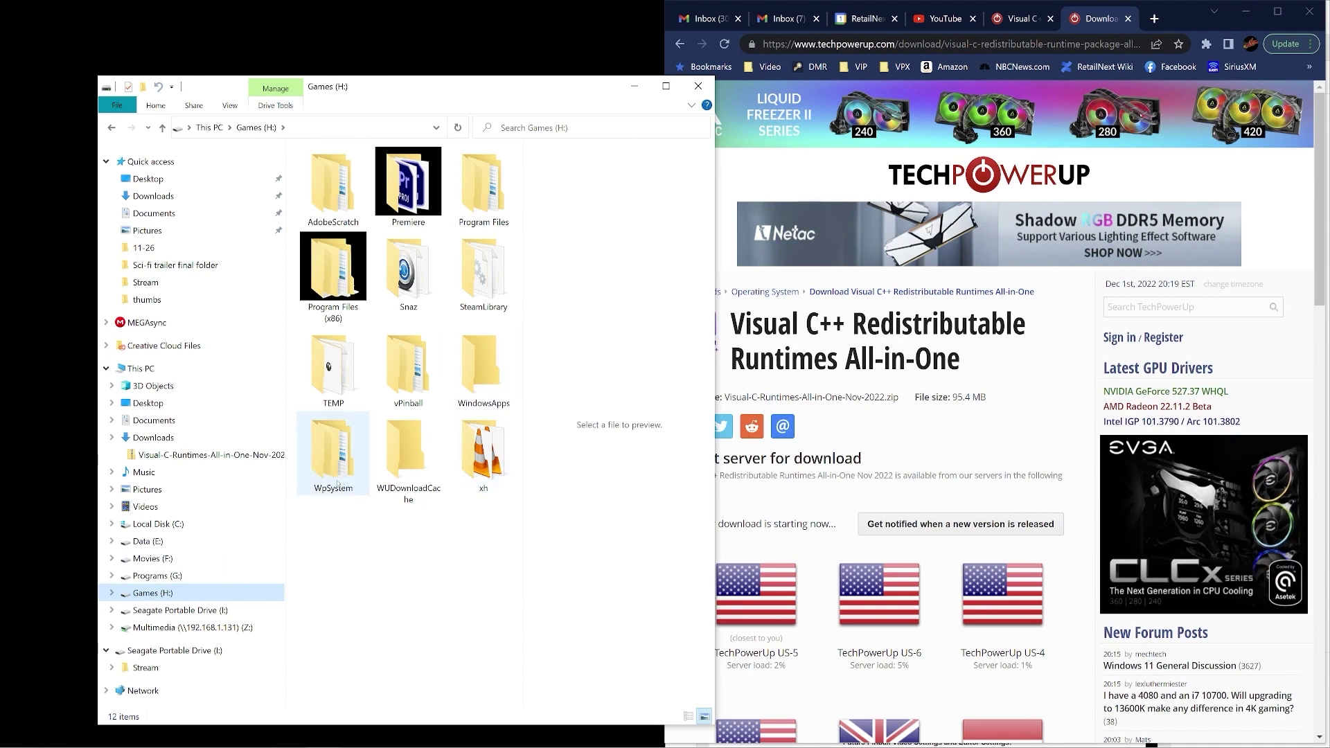
{"action": "double_click", "coordinate": [408, 374]}
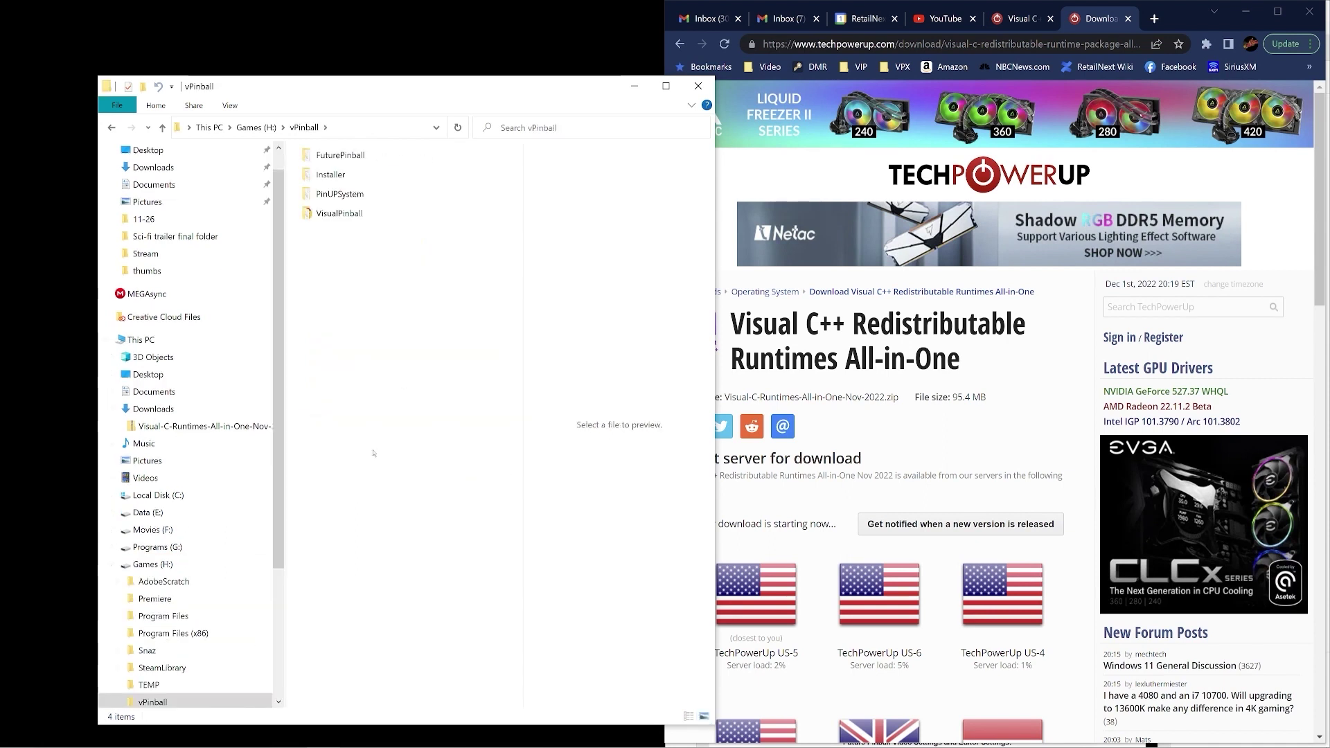
{"action": "right_click", "coordinate": [375, 451]}
{"action": "mouse_move", "coordinate": [416, 655]}
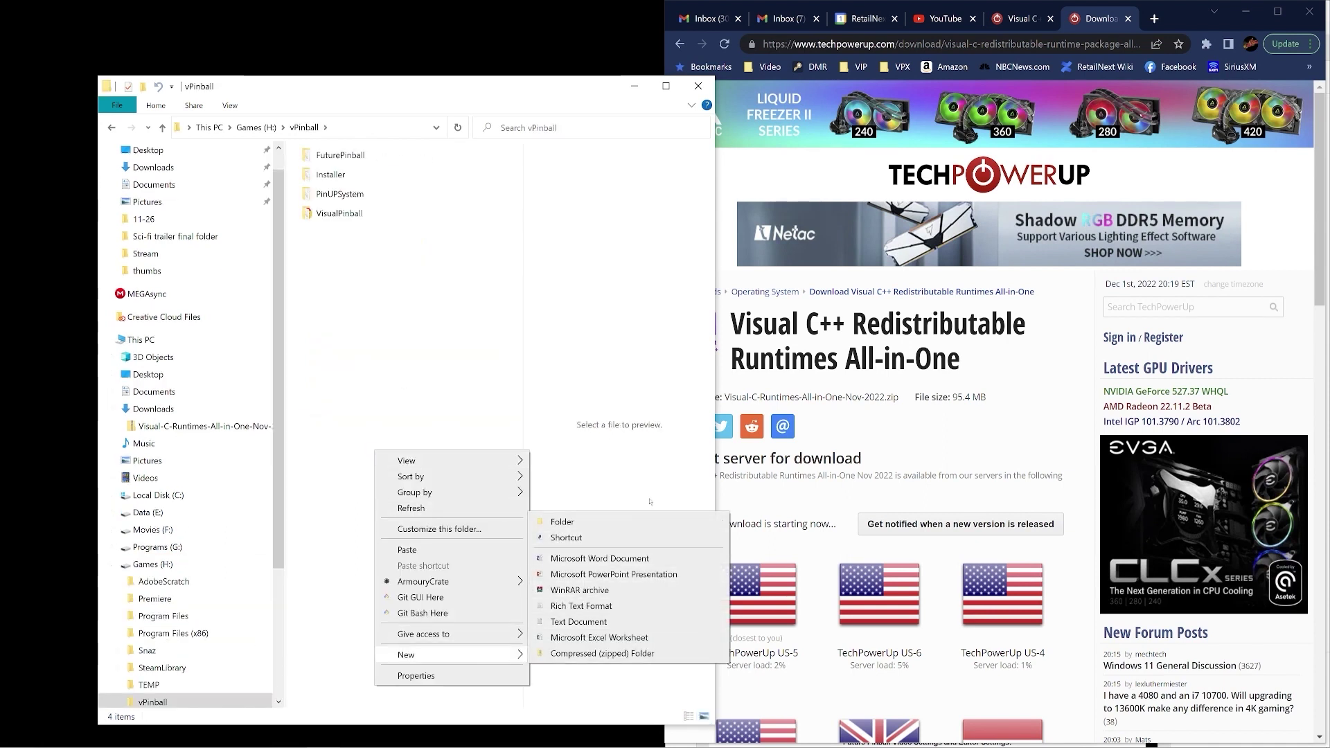
{"action": "left_click", "coordinate": [649, 520]}
{"action": "type", "text": "Temp"}
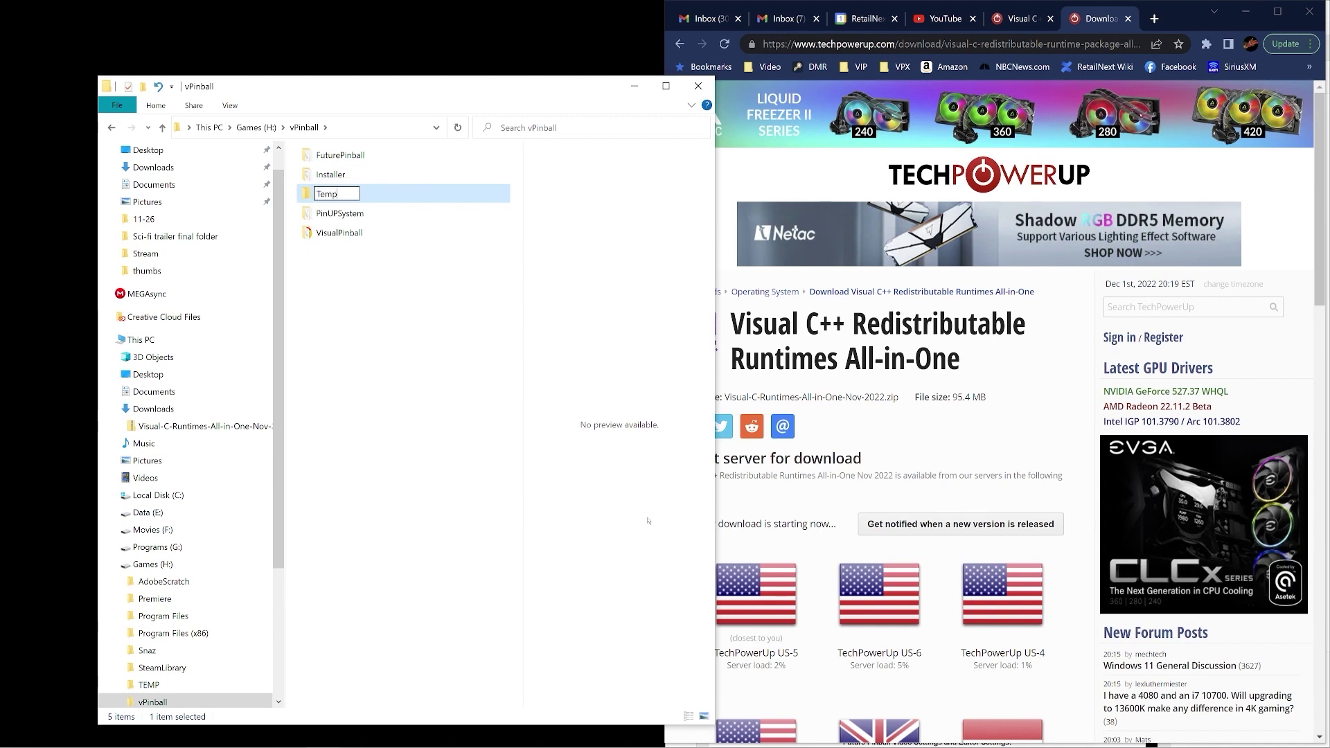
{"action": "key", "text": "Return"}
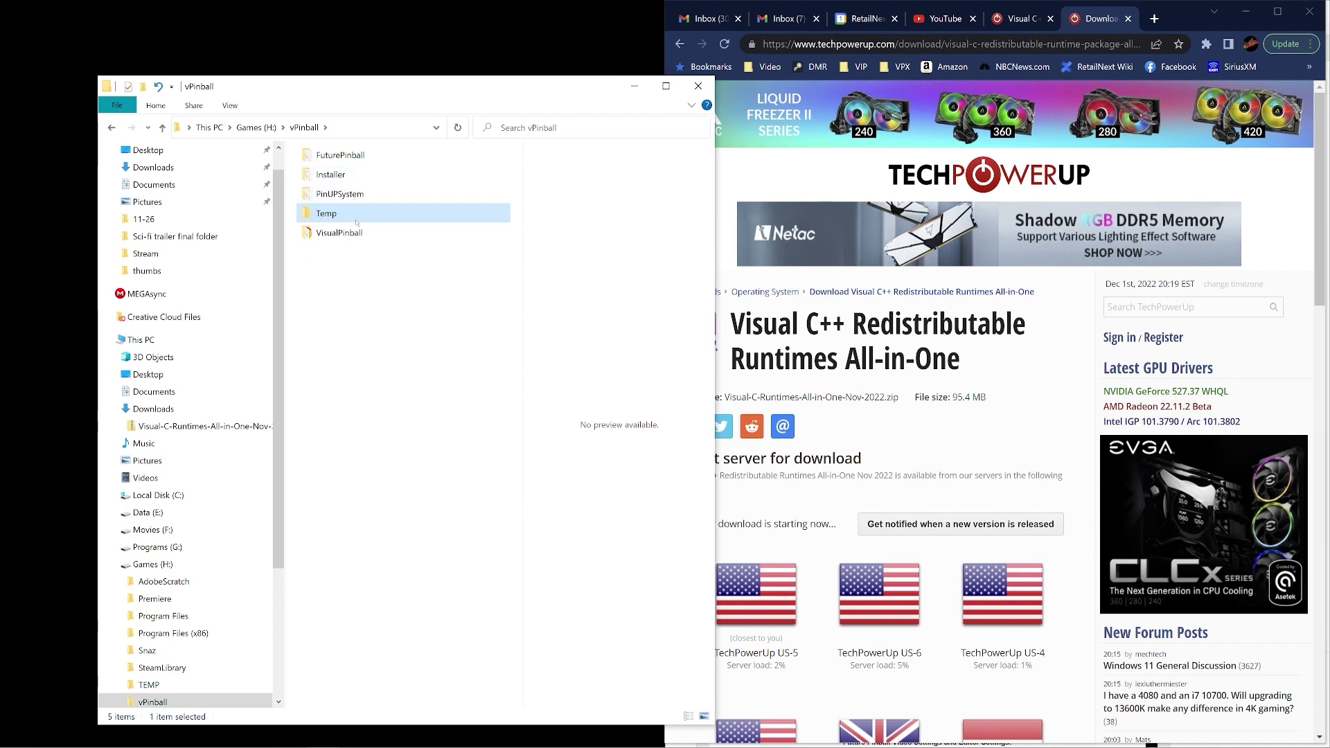
Paste the copied Visual C++ runtime files into the Temp folder in vPinball
{"action": "double_click", "coordinate": [353, 215]}
{"action": "right_click", "coordinate": [365, 346]}
{"action": "left_click", "coordinate": [351, 240]}
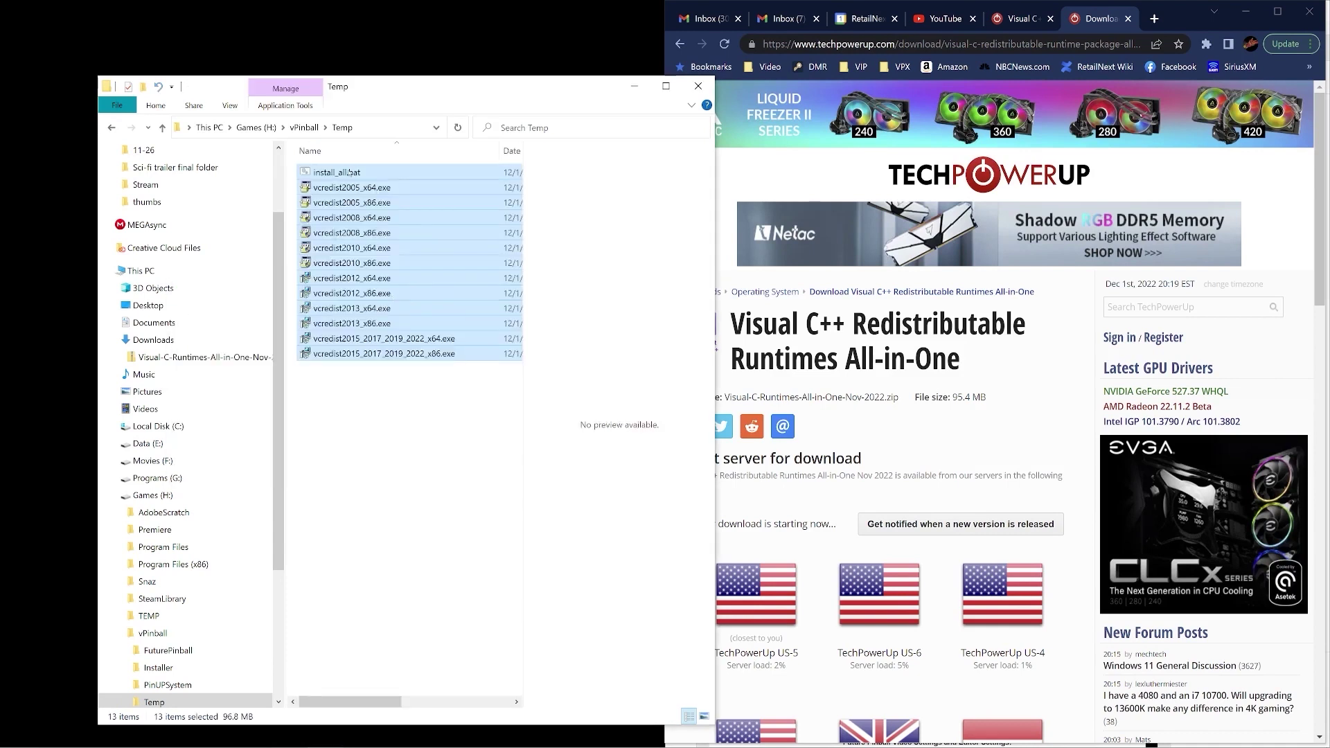
Run install_all.bat from the Temp folder, dismiss the installer's error message and close the folder window
{"action": "left_click", "coordinate": [350, 172]}
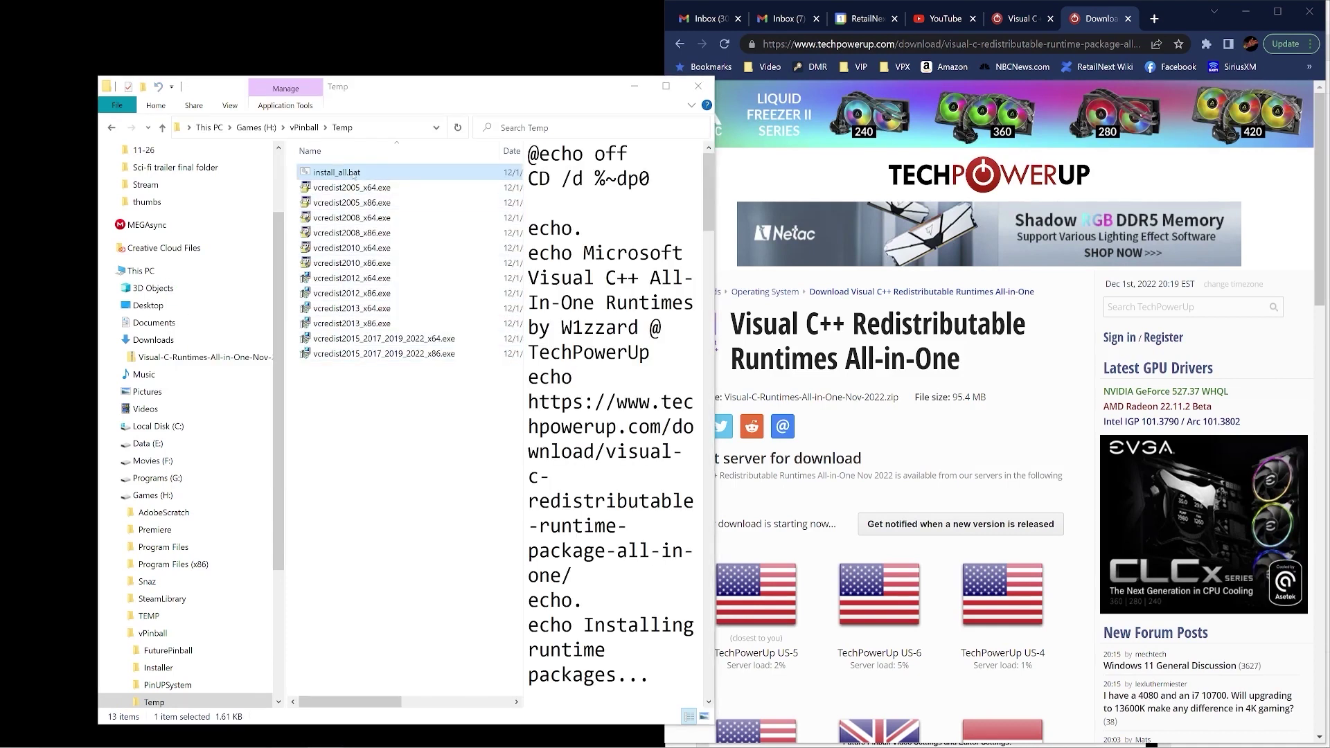
{"action": "double_click", "coordinate": [353, 173]}
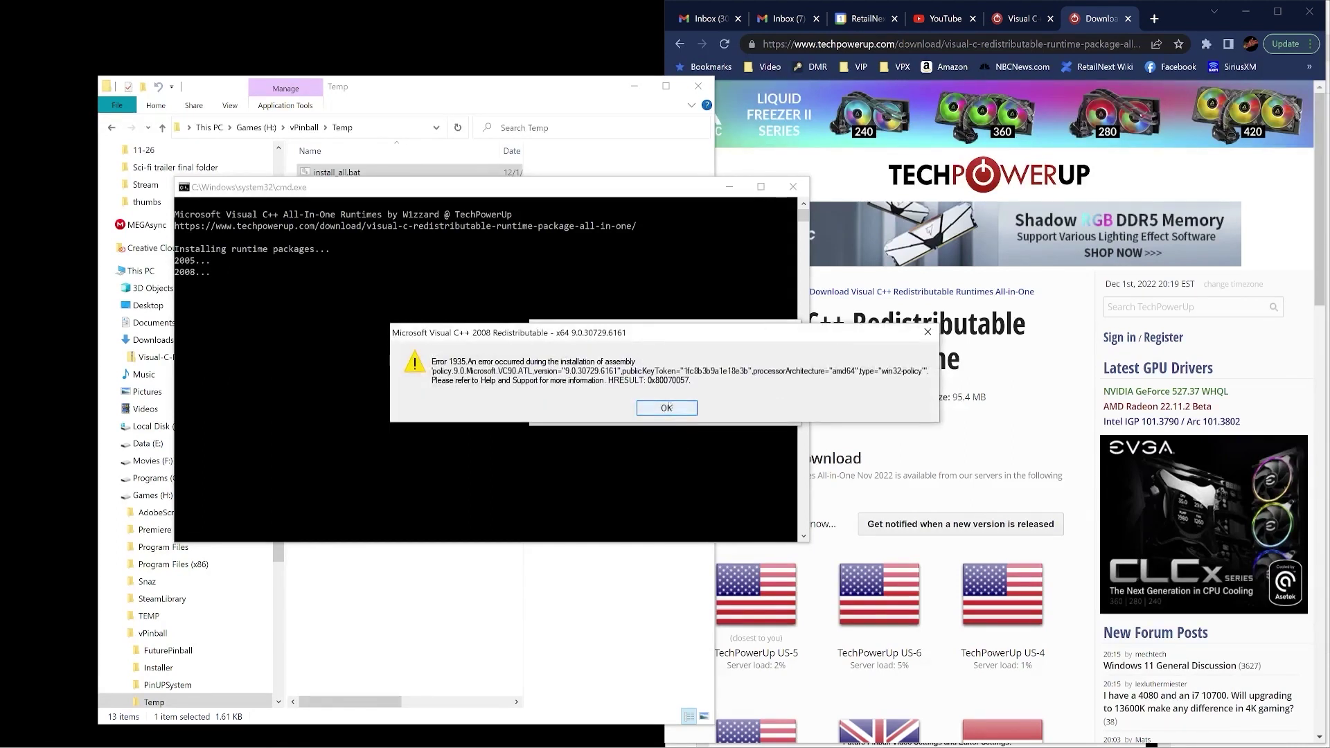
{"action": "left_click", "coordinate": [674, 407]}
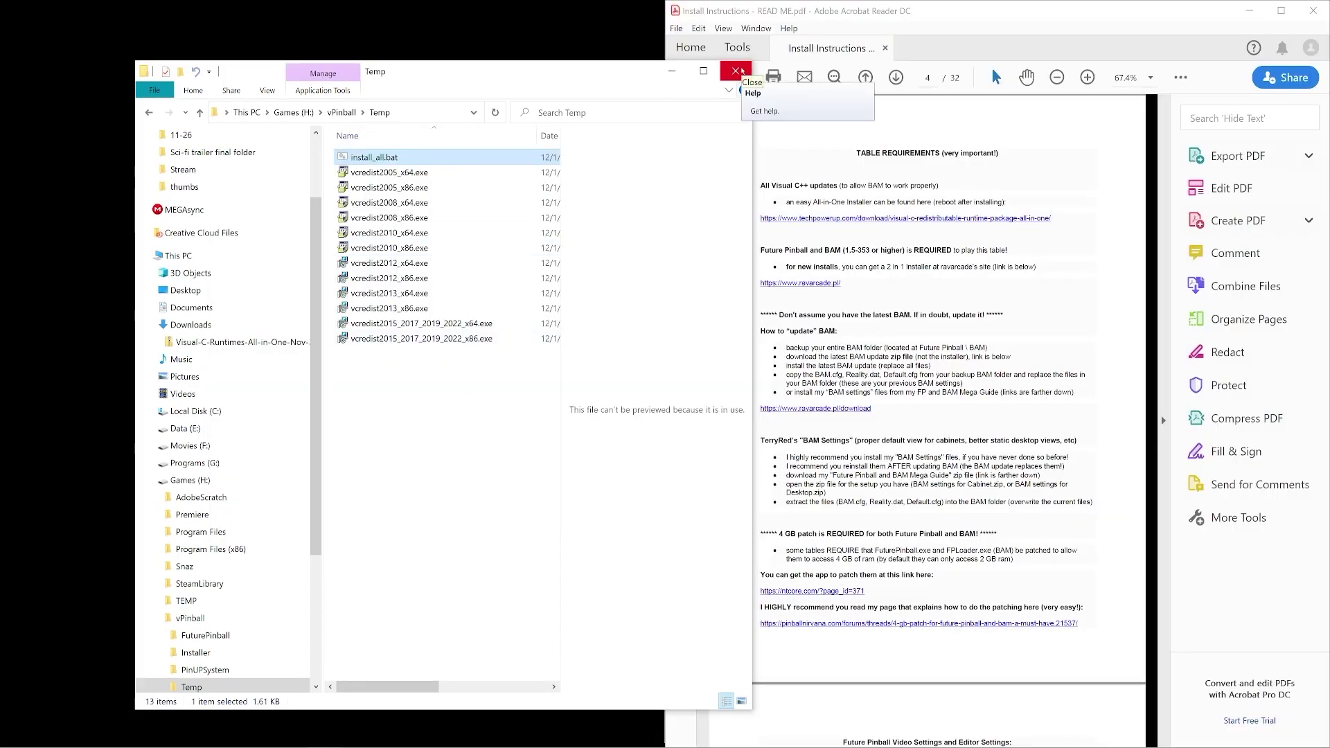
{"action": "left_click", "coordinate": [737, 70]}
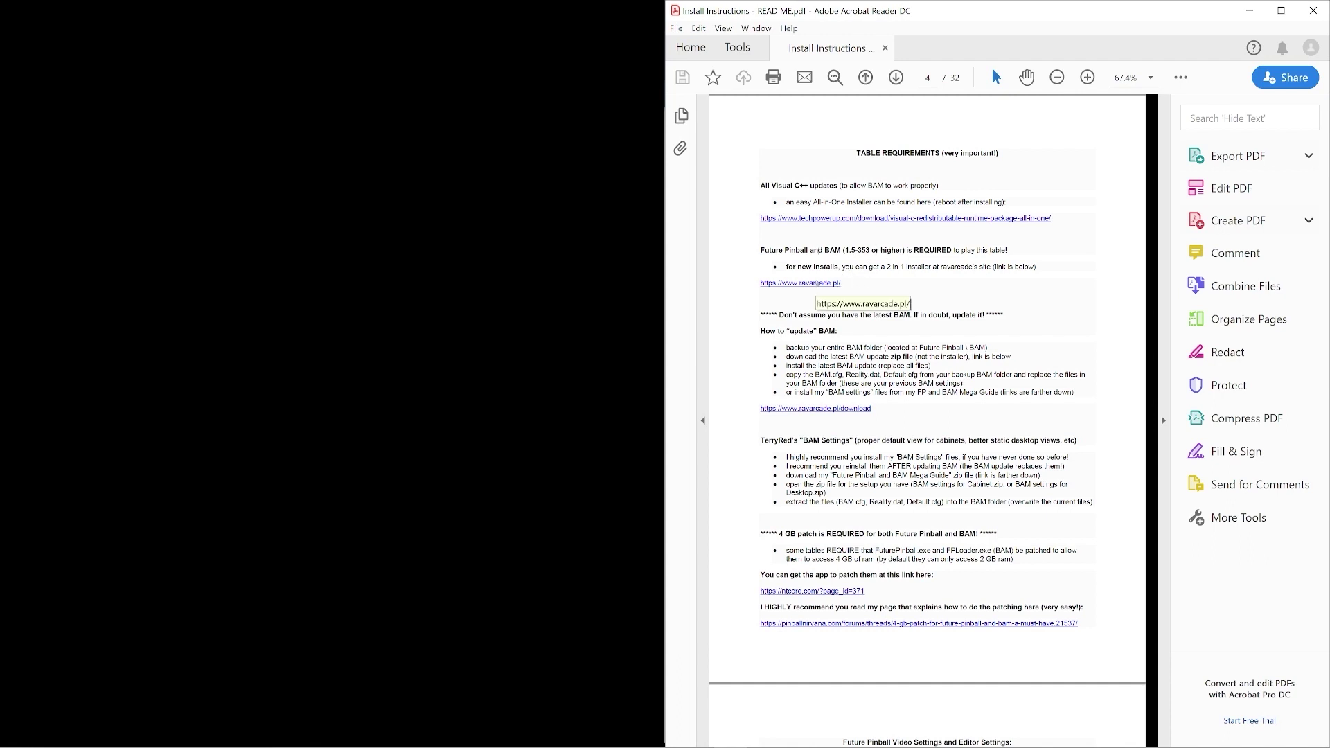
Follow the ravarcade.pl link in the install instructions, allow the connection and download the BAM installer bam-setup.exe
{"action": "left_click", "coordinate": [818, 283]}
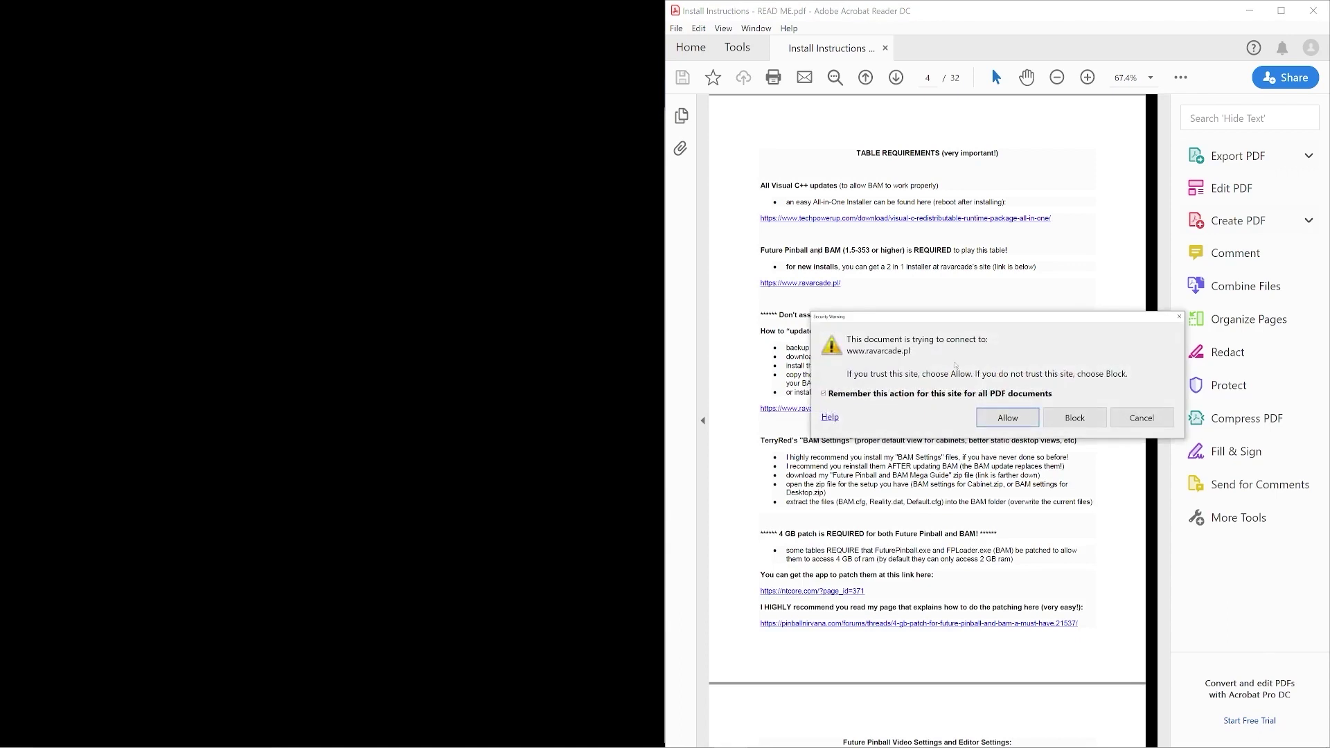
{"action": "left_click", "coordinate": [1036, 416]}
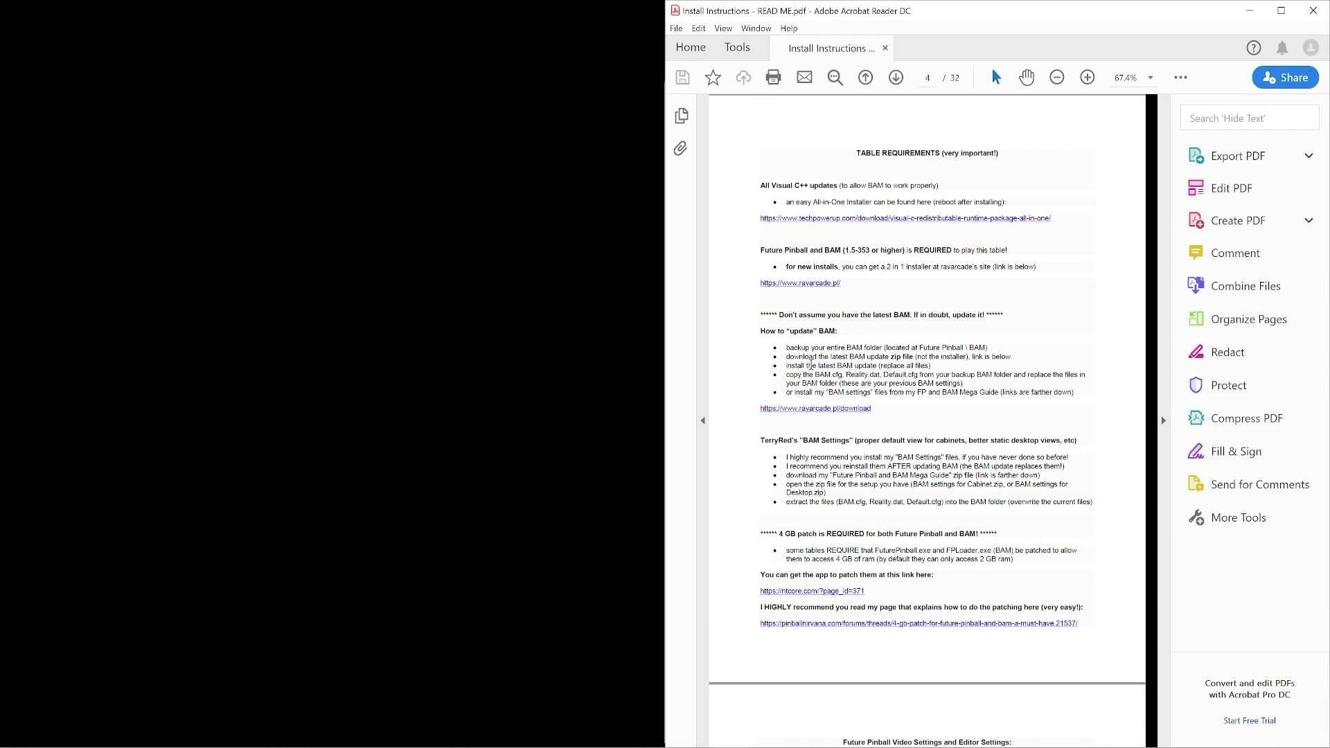
{"action": "left_click", "coordinate": [408, 713]}
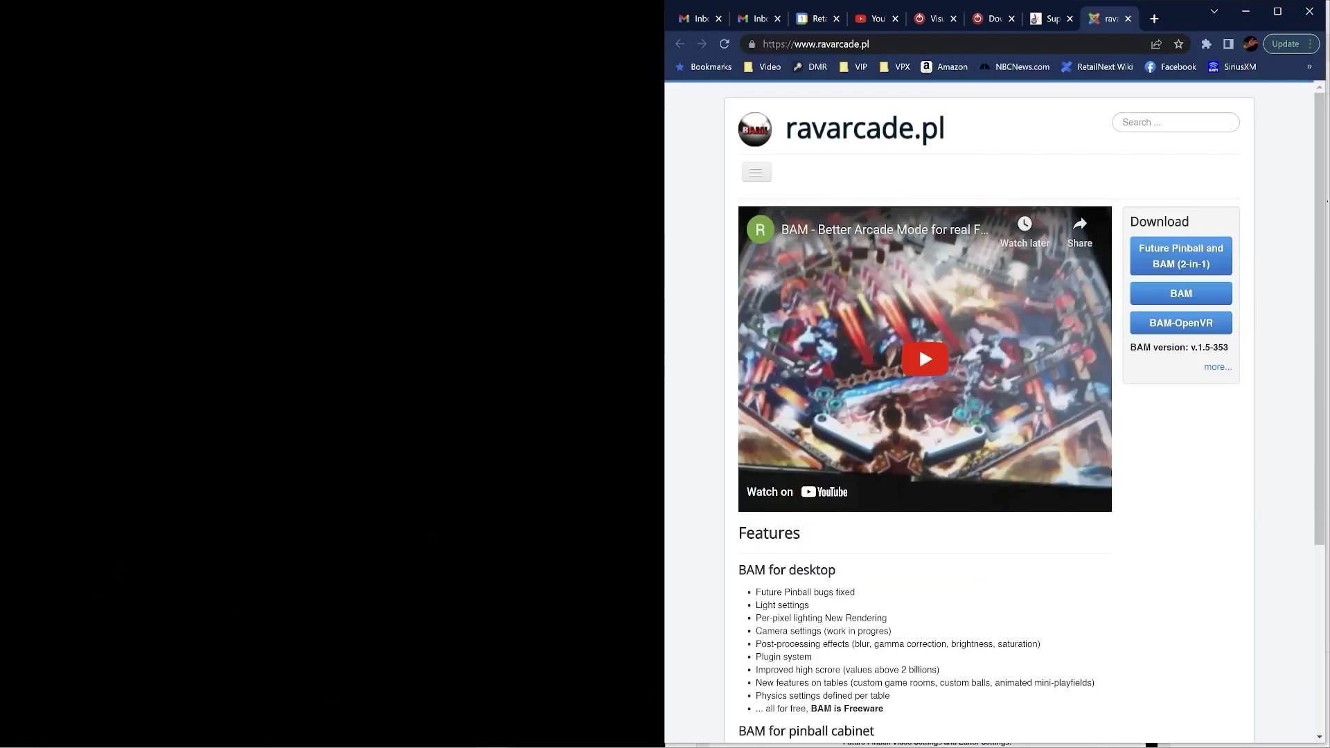
{"action": "left_click", "coordinate": [1180, 296]}
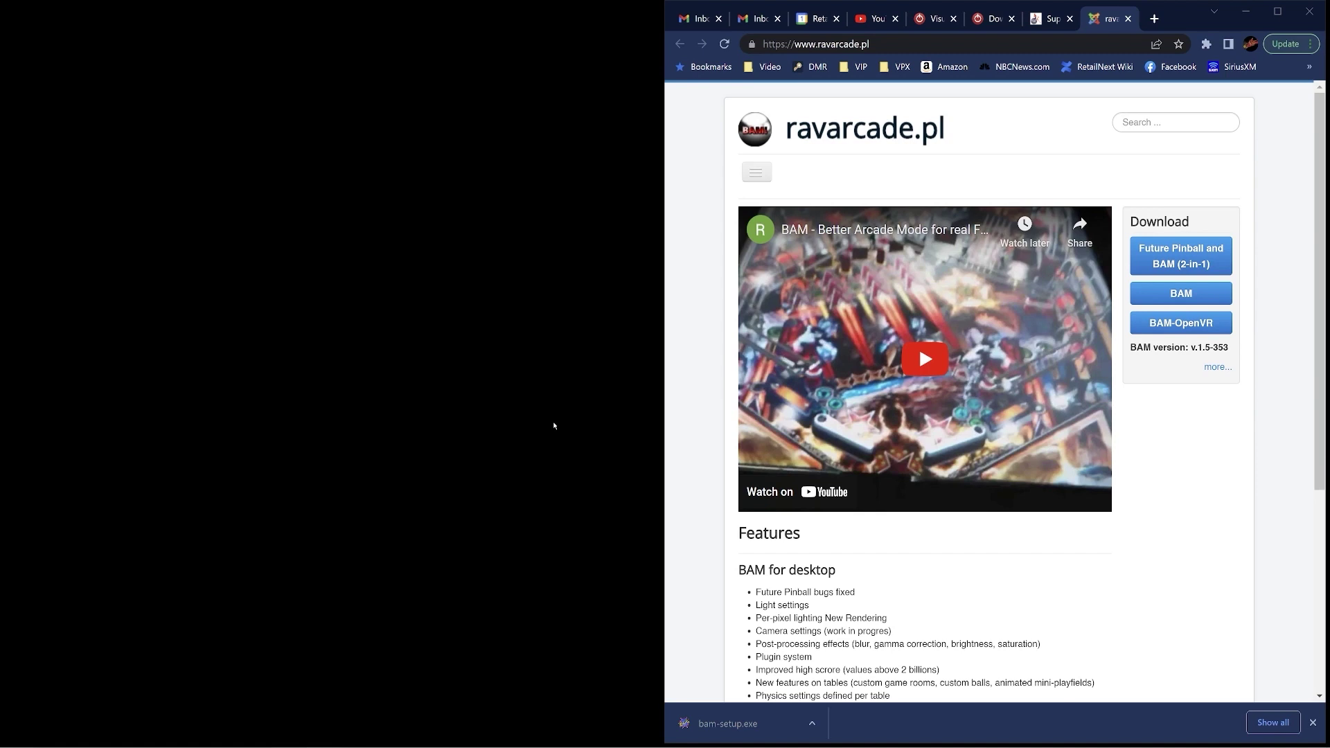
Open the FuturePinball folder inside vPinball on the Games (H:) drive in a new File Explorer window
{"action": "key", "text": "super+e"}
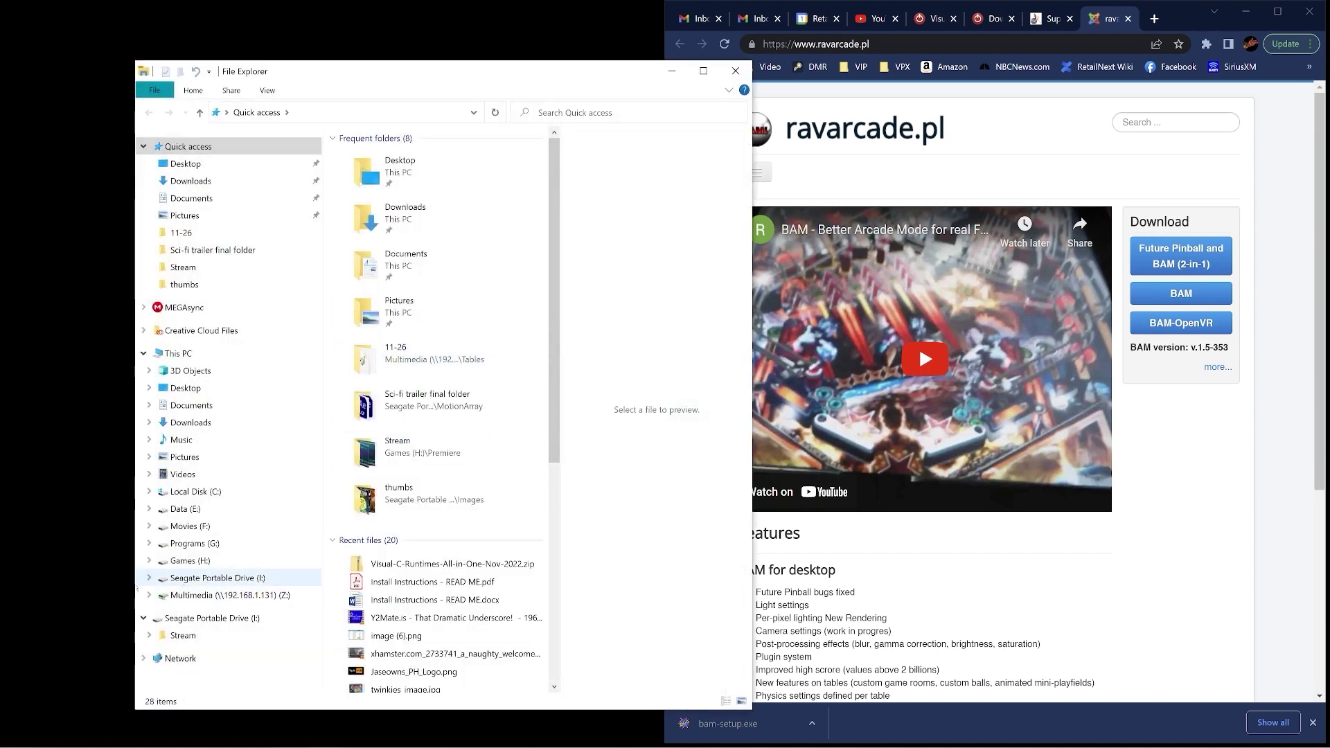
{"action": "left_click", "coordinate": [187, 561]}
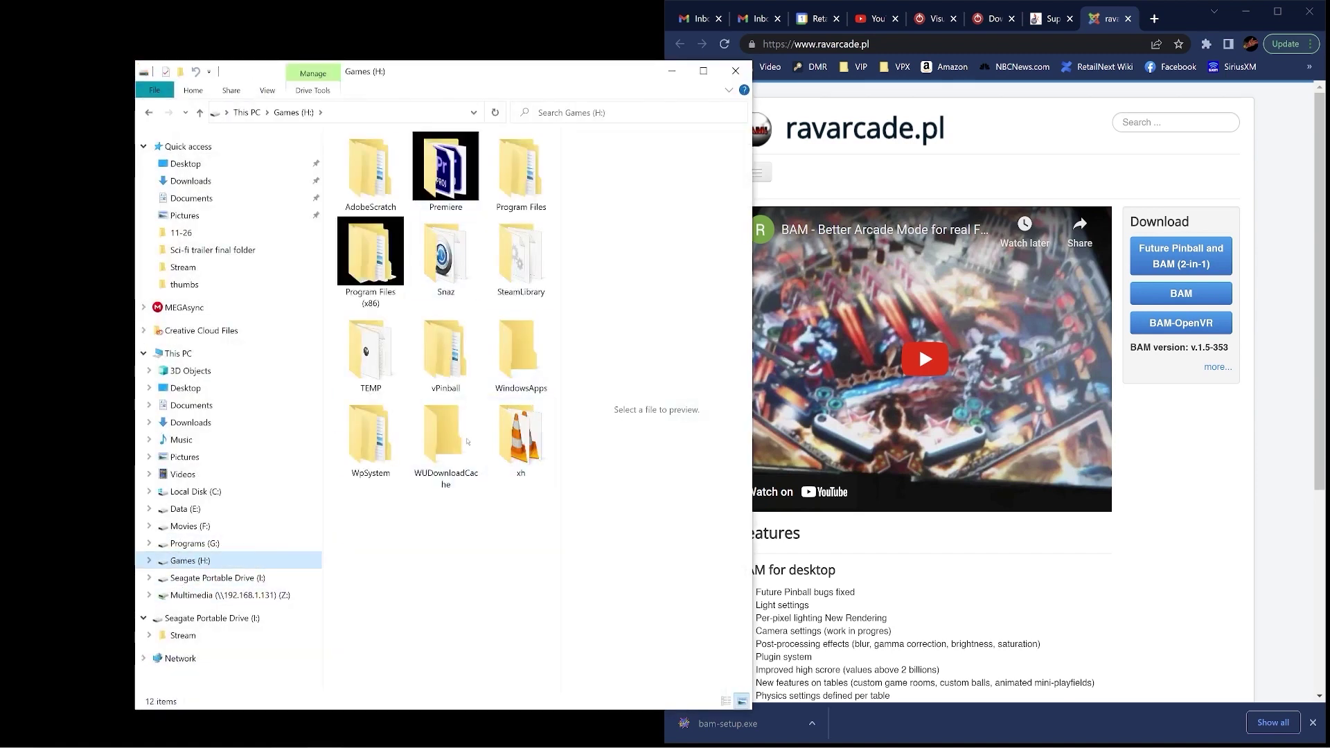
{"action": "left_click", "coordinate": [444, 342]}
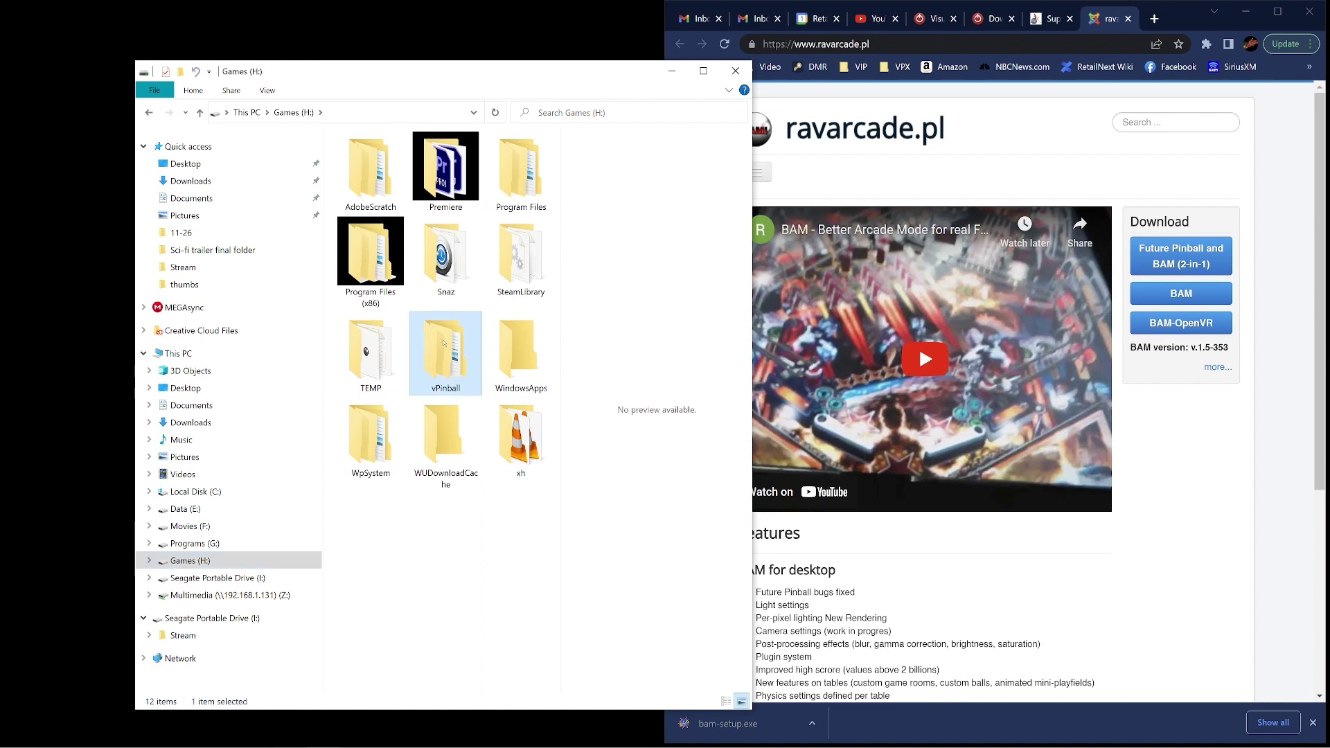
{"action": "double_click", "coordinate": [444, 342]}
{"action": "double_click", "coordinate": [384, 141]}
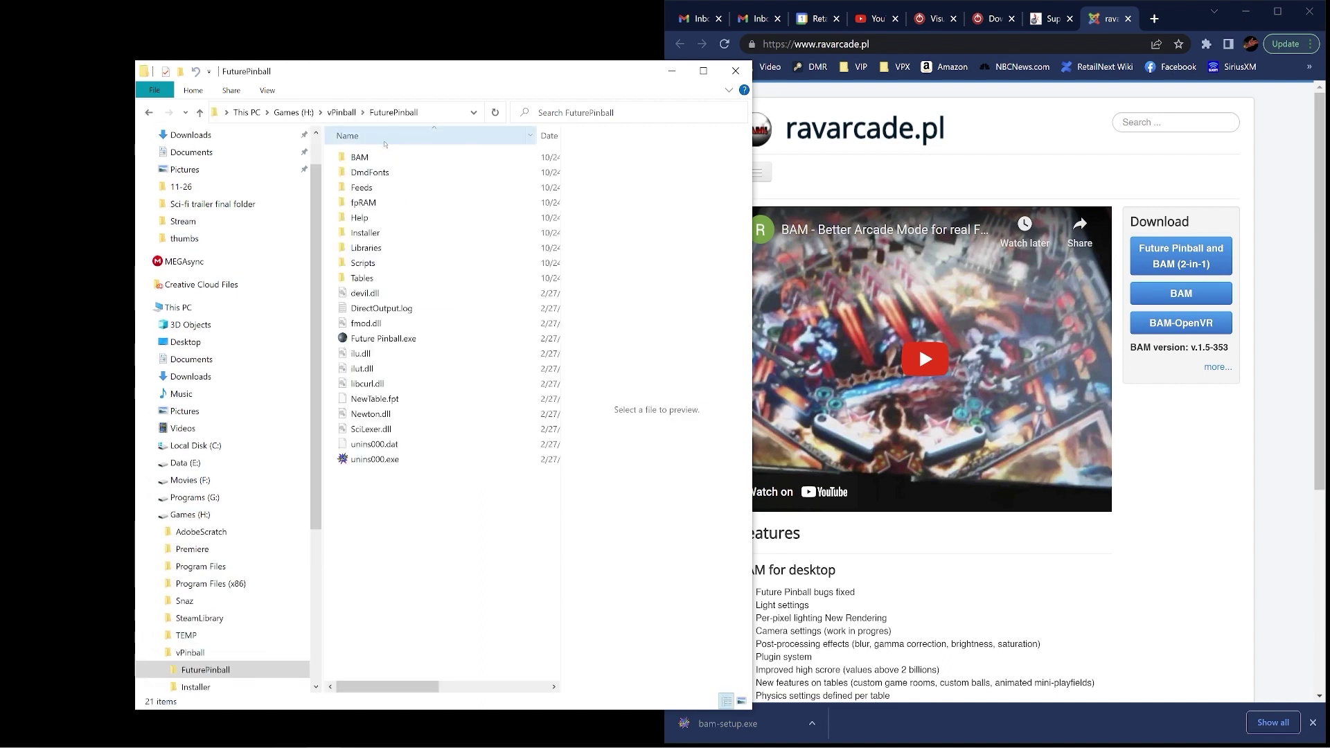
Back up the BAM folder with 7-Zip as BAM.7z in the FuturePinball folder, using the 7z format and Normal compression
{"action": "right_click", "coordinate": [381, 157]}
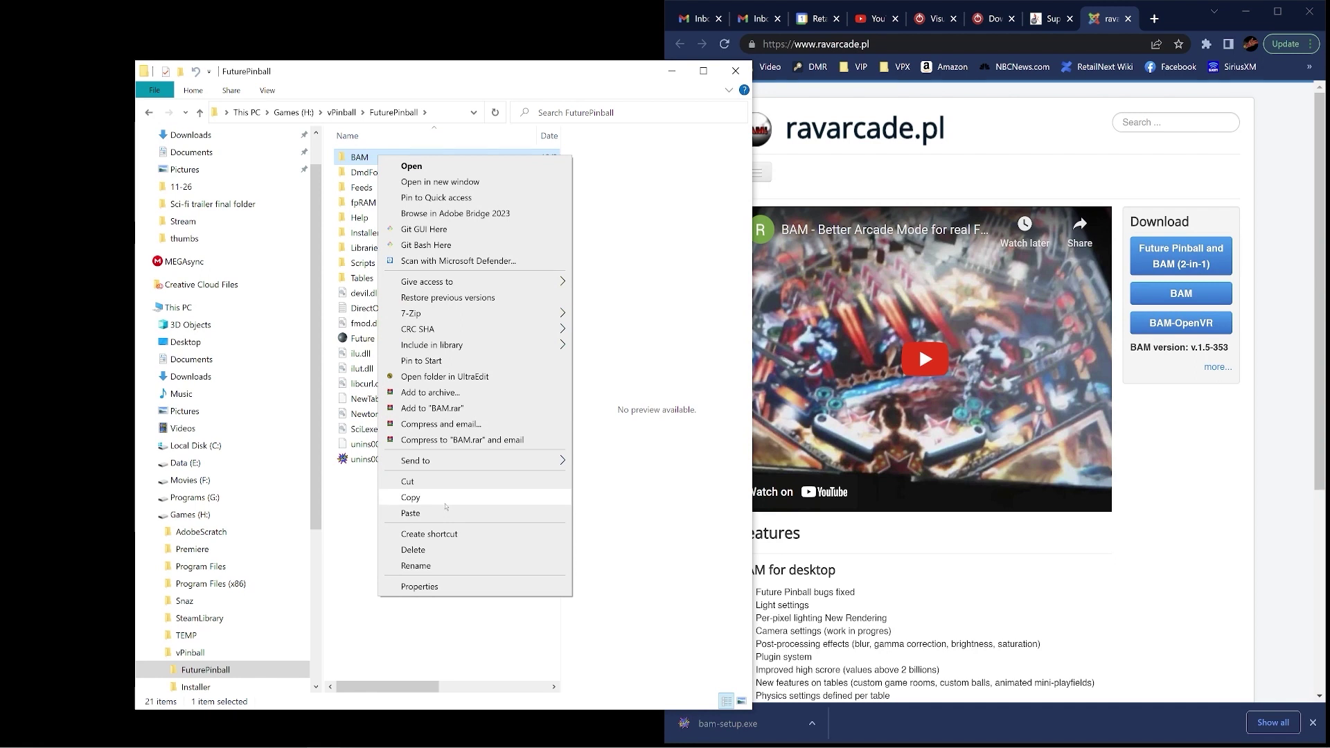
{"action": "mouse_move", "coordinate": [485, 460]}
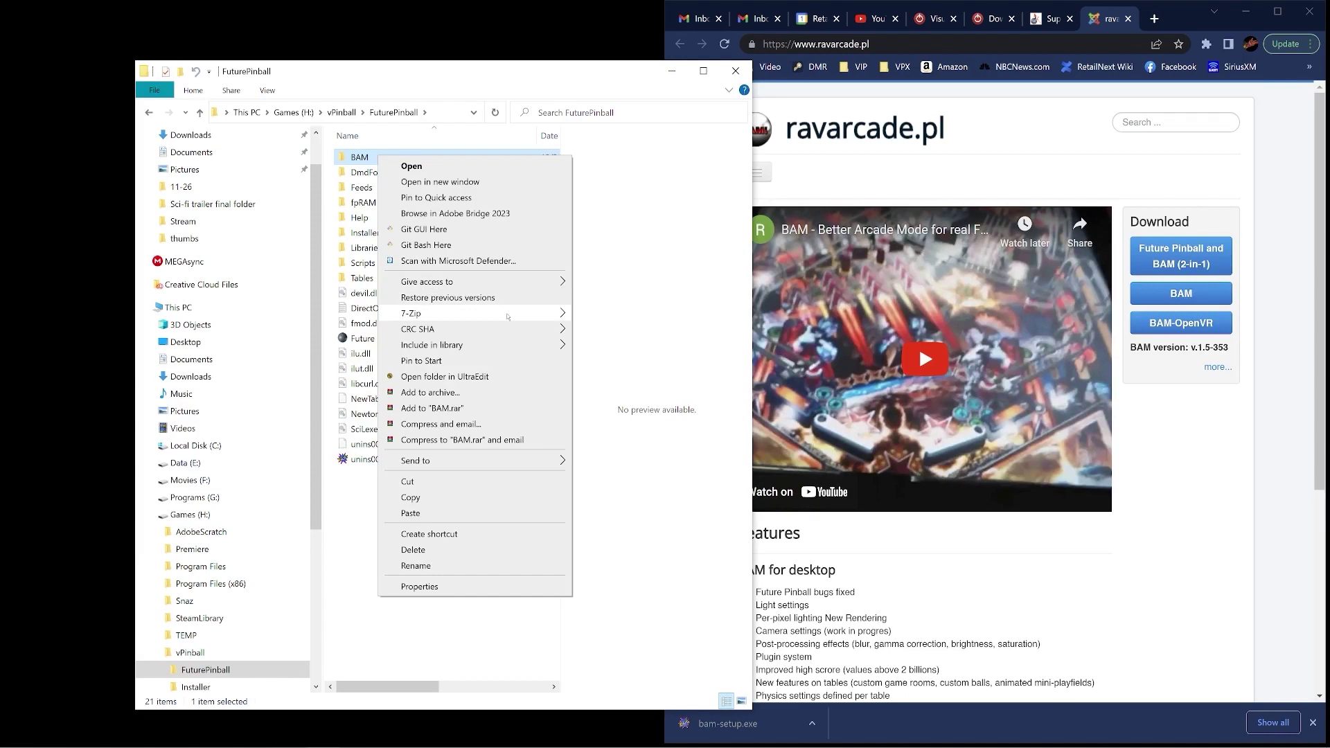
{"action": "mouse_move", "coordinate": [527, 313]}
{"action": "left_click", "coordinate": [635, 313]}
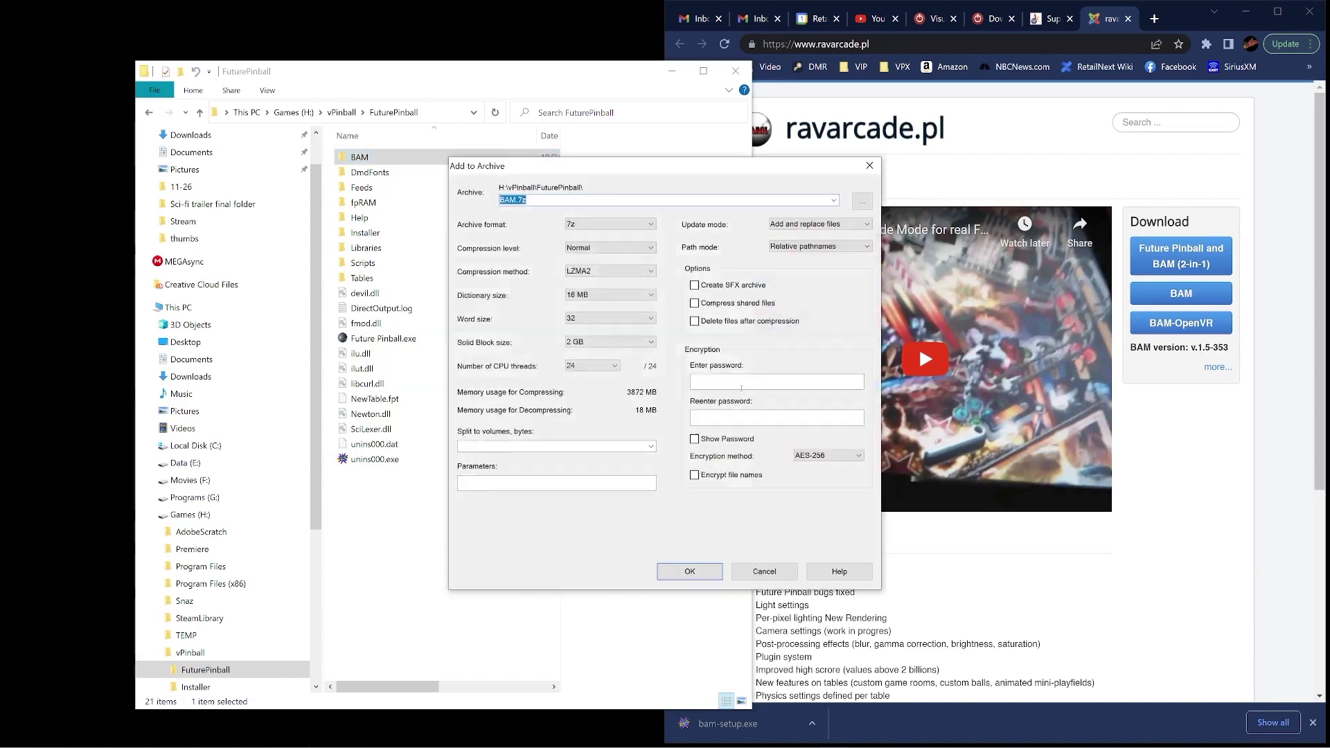
{"action": "left_click", "coordinate": [690, 571]}
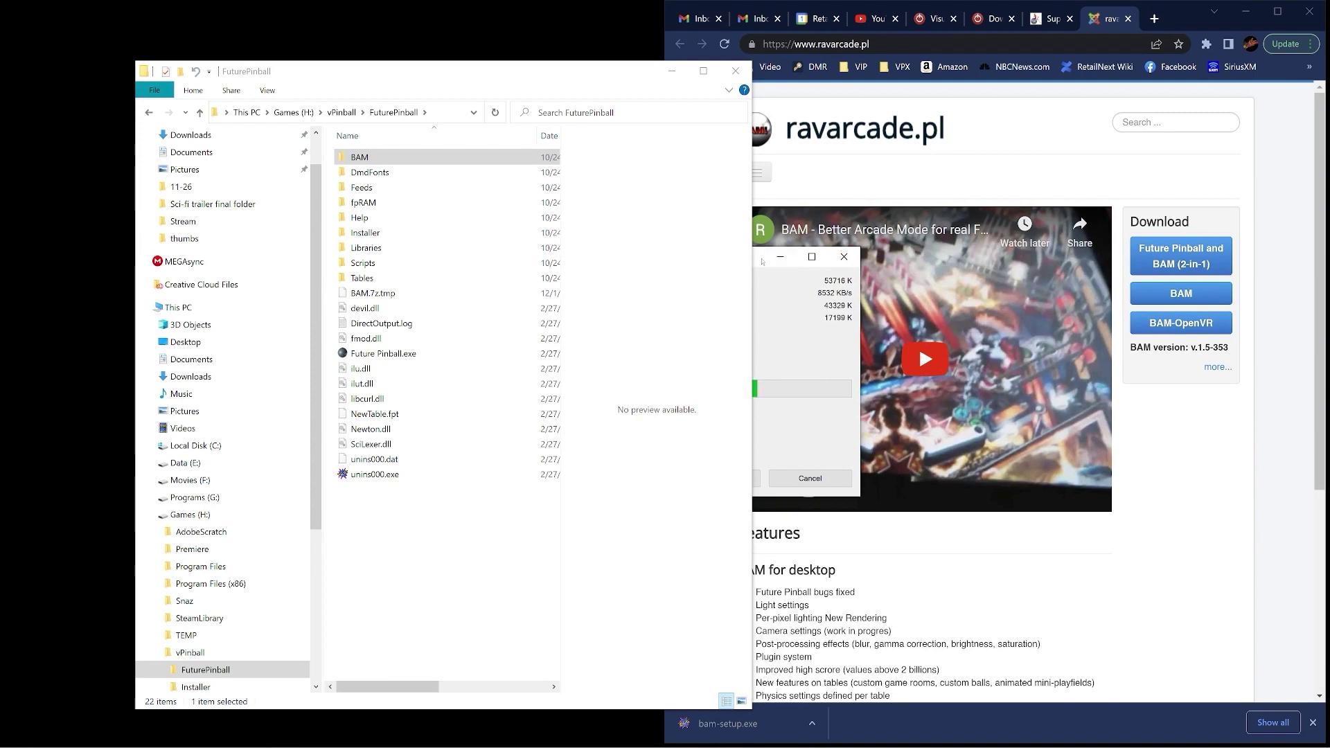
{"action": "left_click_drag", "start_coordinate": [747, 254], "coordinate": [841, 393]}
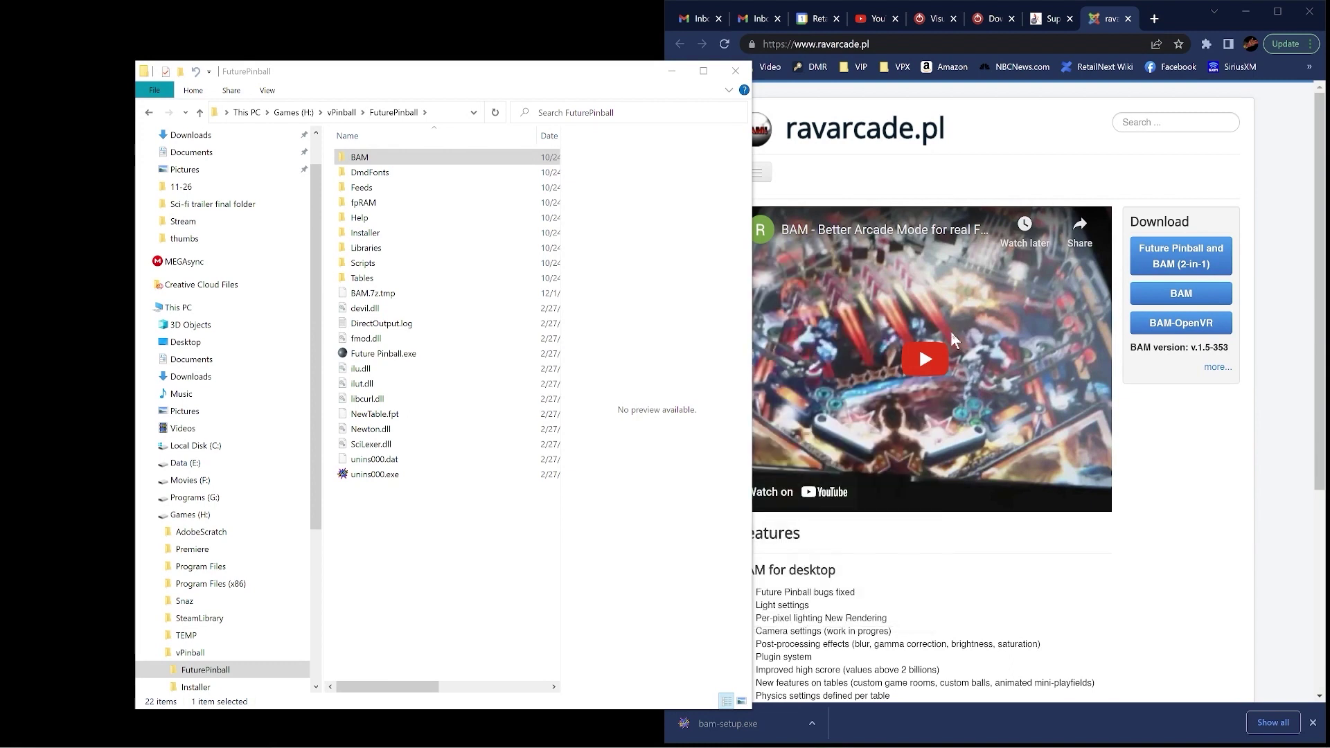
Inspect the contents of the BAM folder inside the BAM.7z backup with 7-Zip, then close the archive window
{"action": "left_click", "coordinate": [366, 293]}
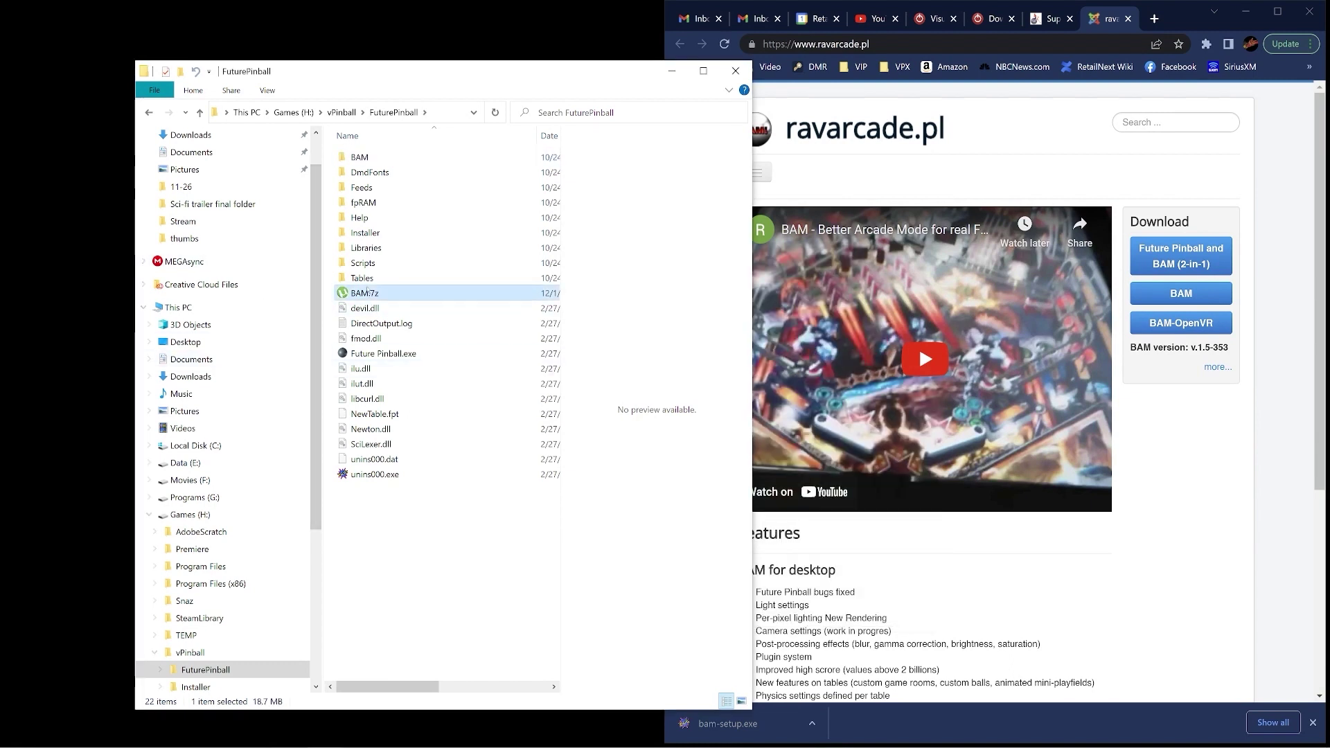
{"action": "right_click", "coordinate": [381, 296]}
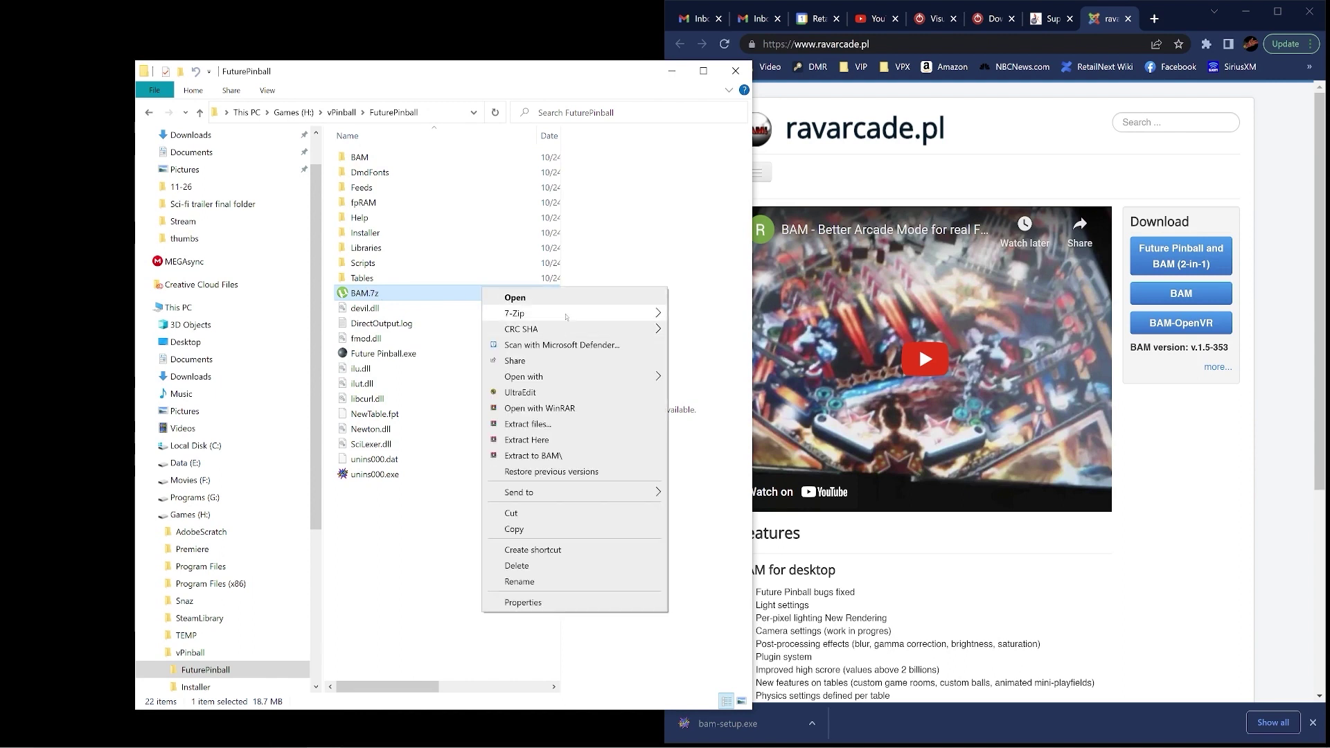
{"action": "mouse_move", "coordinate": [526, 309]}
{"action": "left_click", "coordinate": [725, 309]}
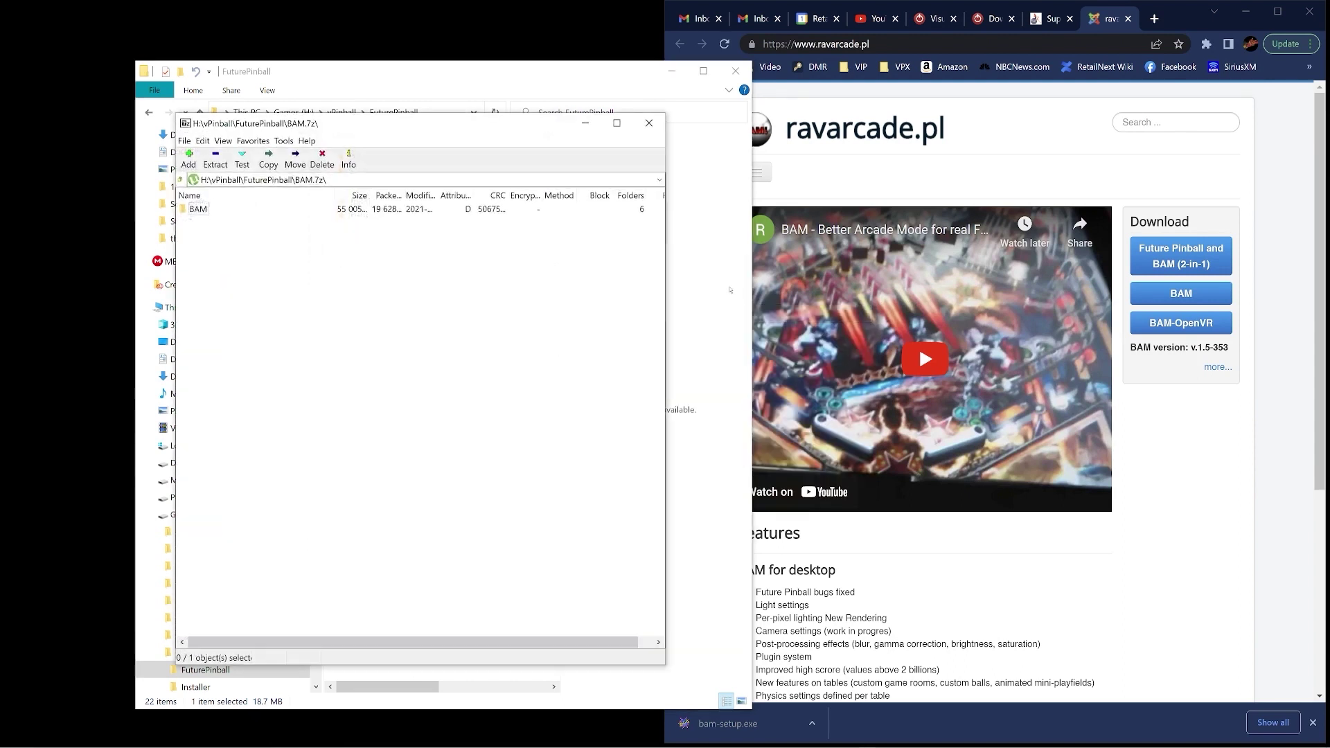
{"action": "double_click", "coordinate": [196, 208]}
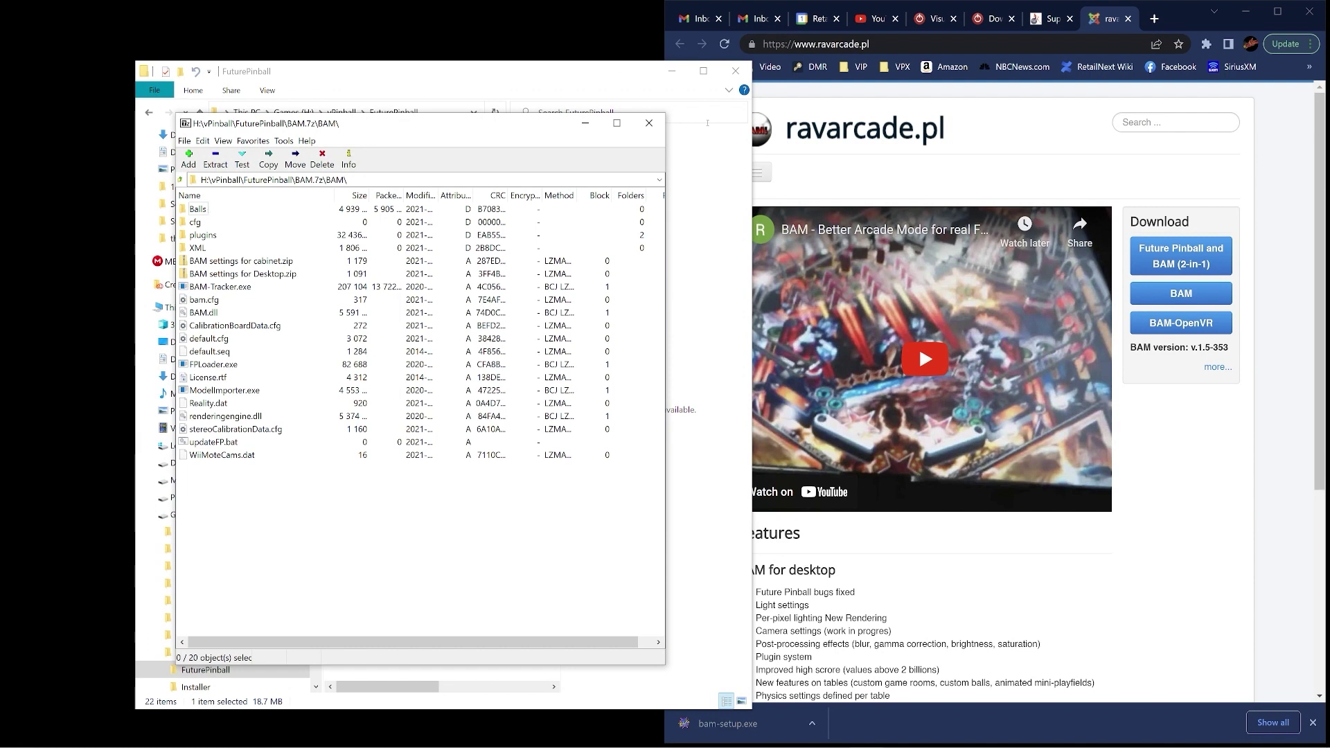
{"action": "left_click", "coordinate": [649, 122]}
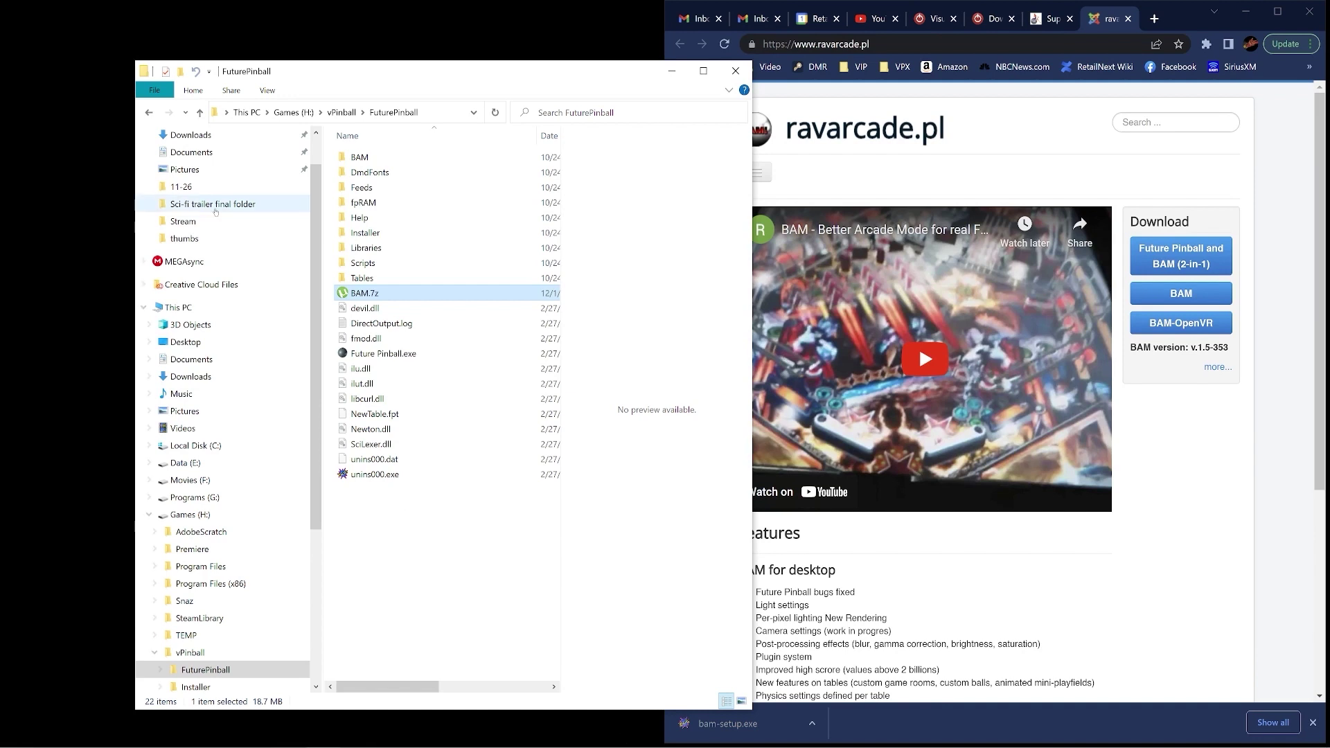
Run bam-setup.exe from the Downloads folder and allow it past the SmartScreen warning
{"action": "scroll", "coordinate": [314, 151], "scroll_direction": "up", "scroll_amount": 1}
{"action": "left_click", "coordinate": [186, 388]}
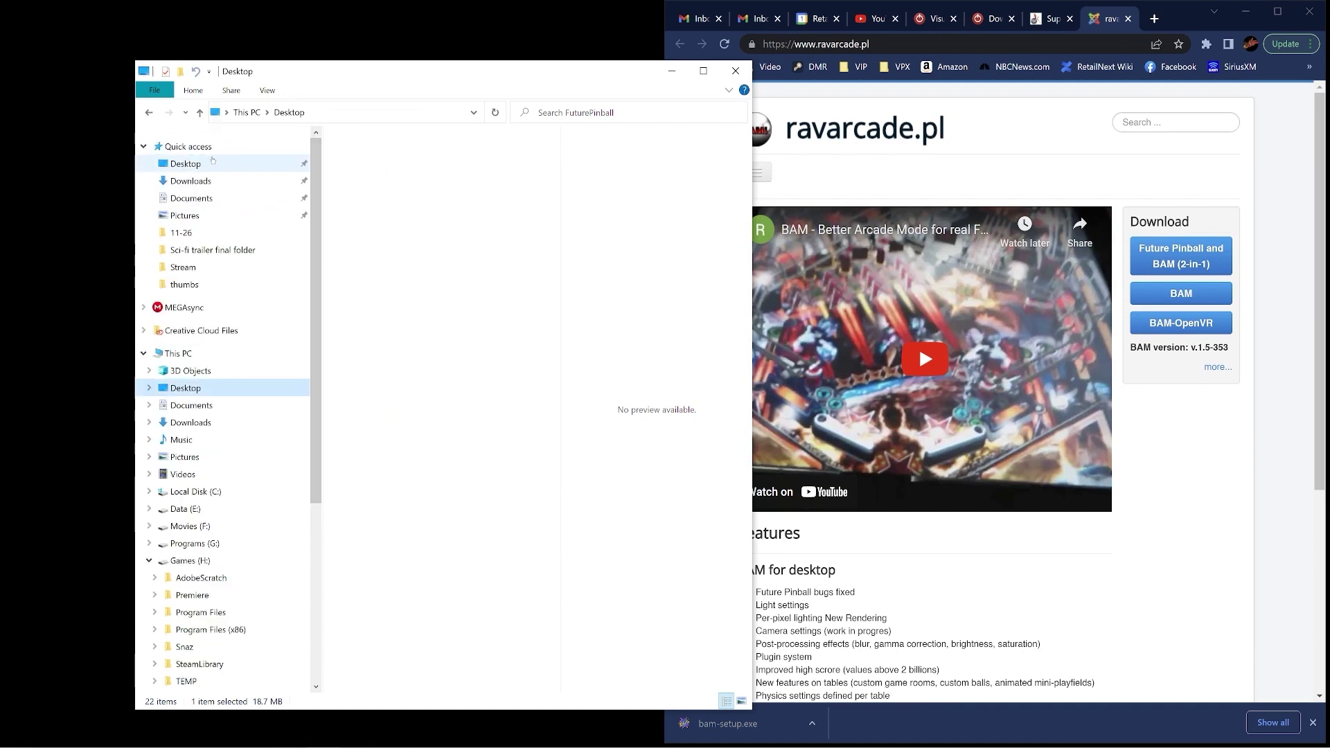
{"action": "left_click", "coordinate": [191, 421]}
{"action": "left_click", "coordinate": [382, 180]}
{"action": "right_click", "coordinate": [383, 180]}
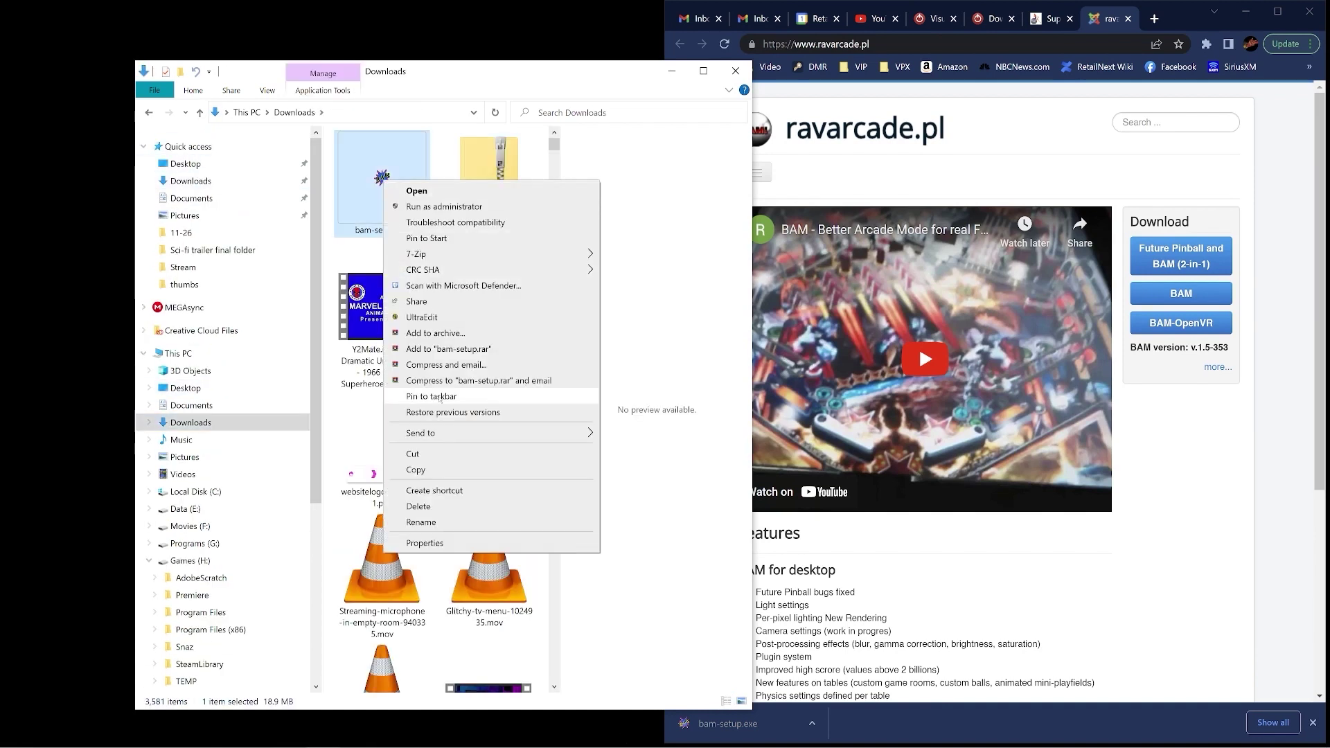
{"action": "left_click", "coordinate": [415, 469]}
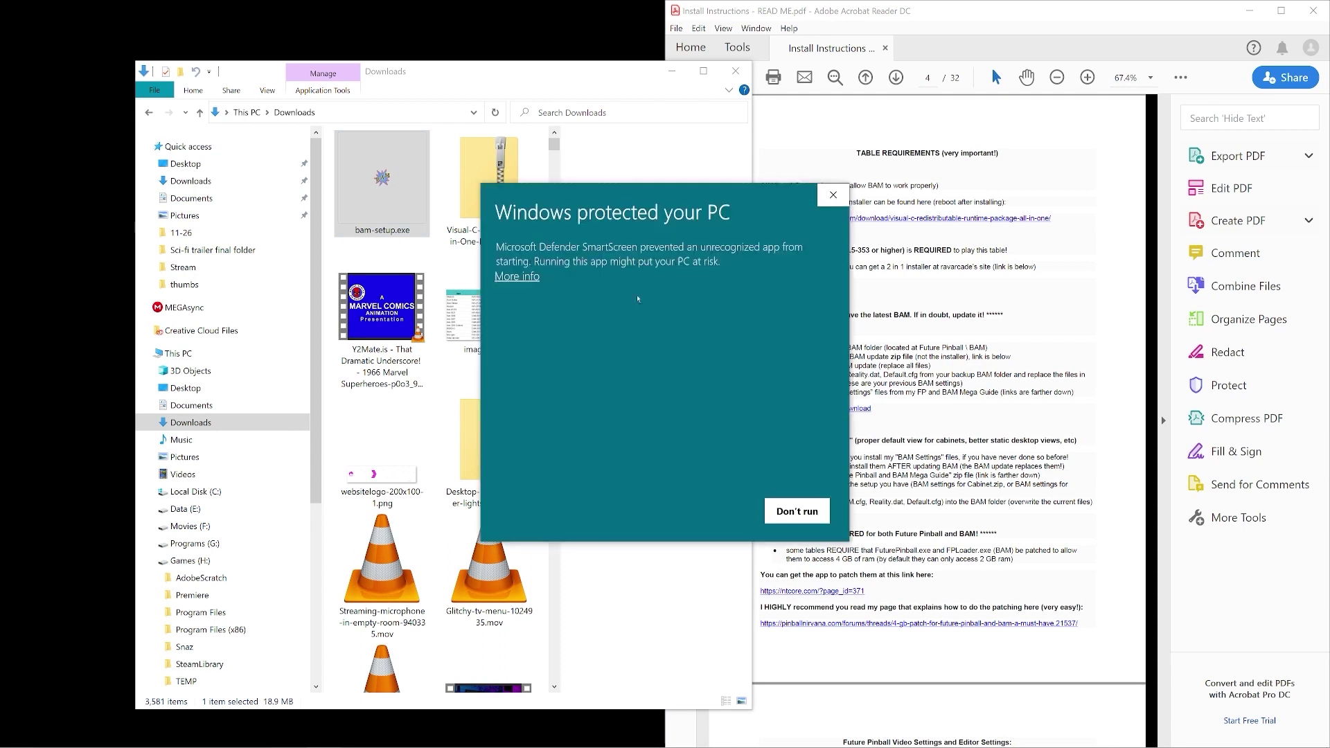
{"action": "left_click", "coordinate": [525, 277]}
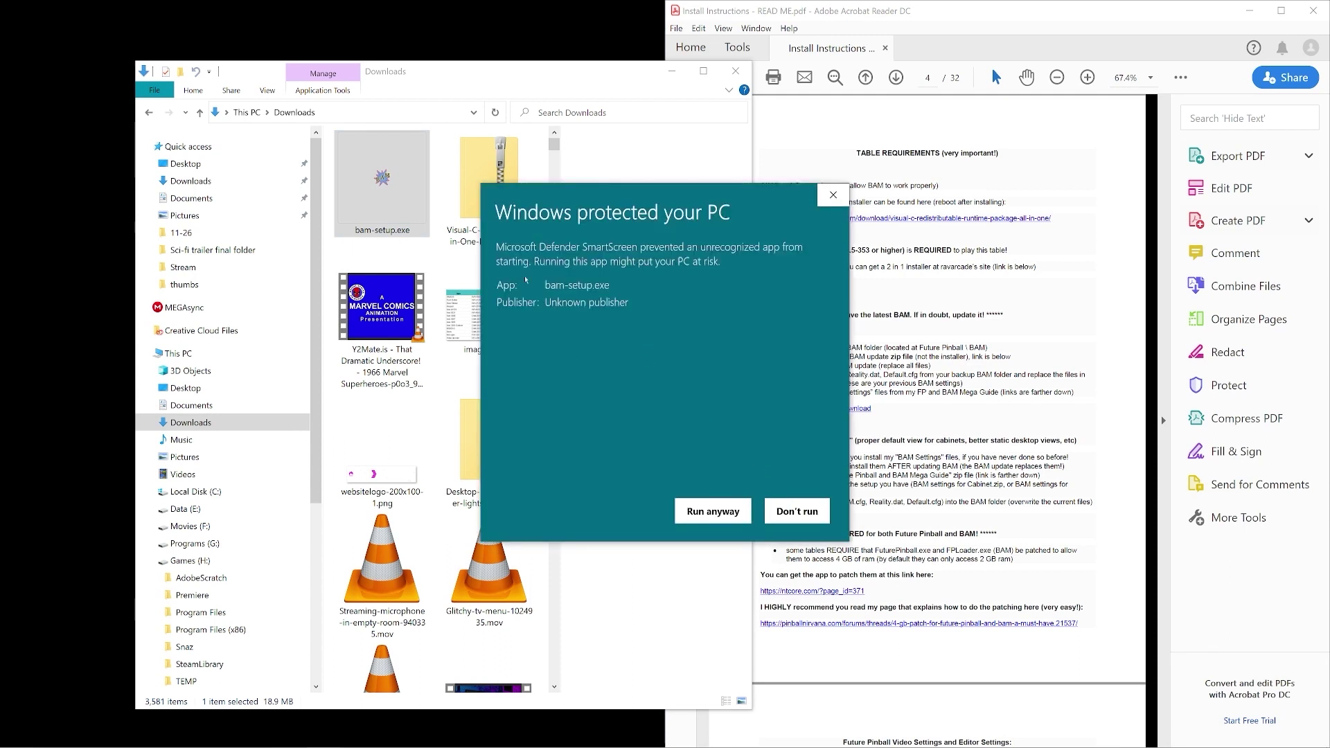
{"action": "left_click", "coordinate": [713, 513]}
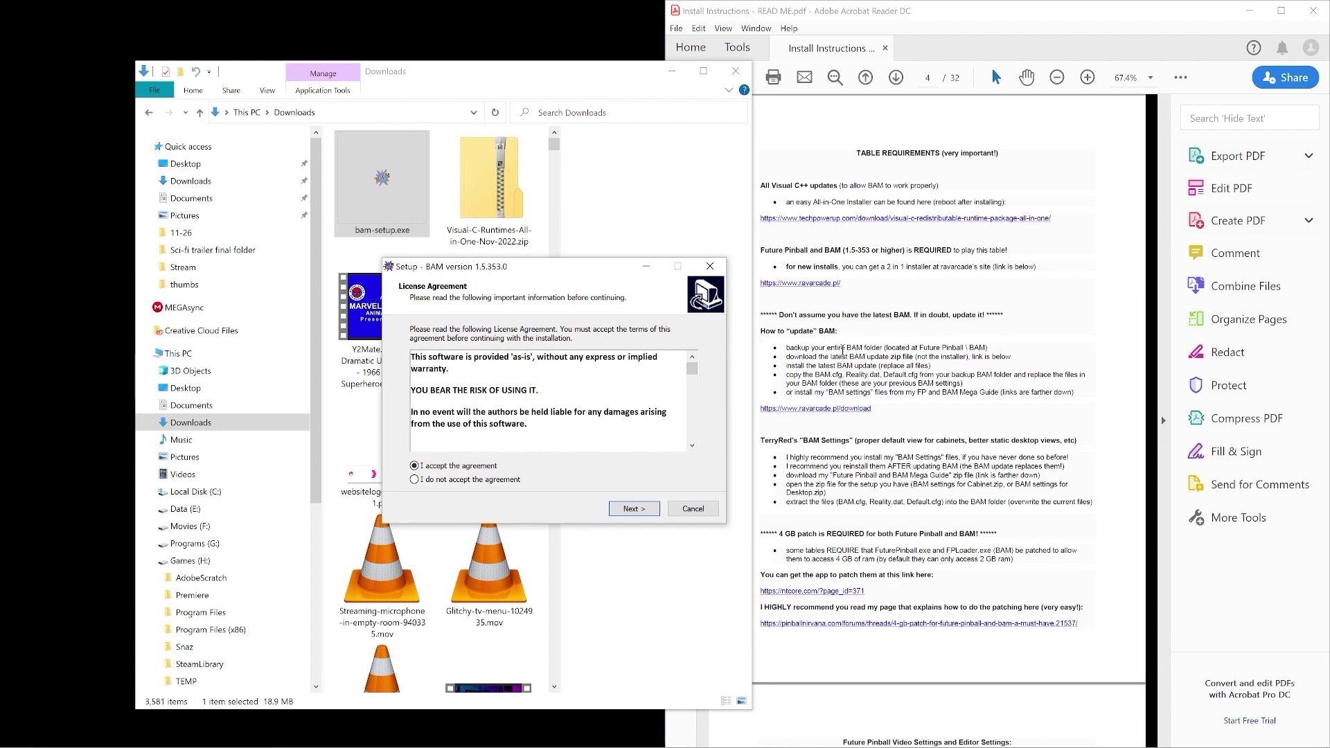
Accept the BAM license agreement and set the Future Pinball directory to H:\vPinball\FuturePinball
{"action": "left_click", "coordinate": [632, 511]}
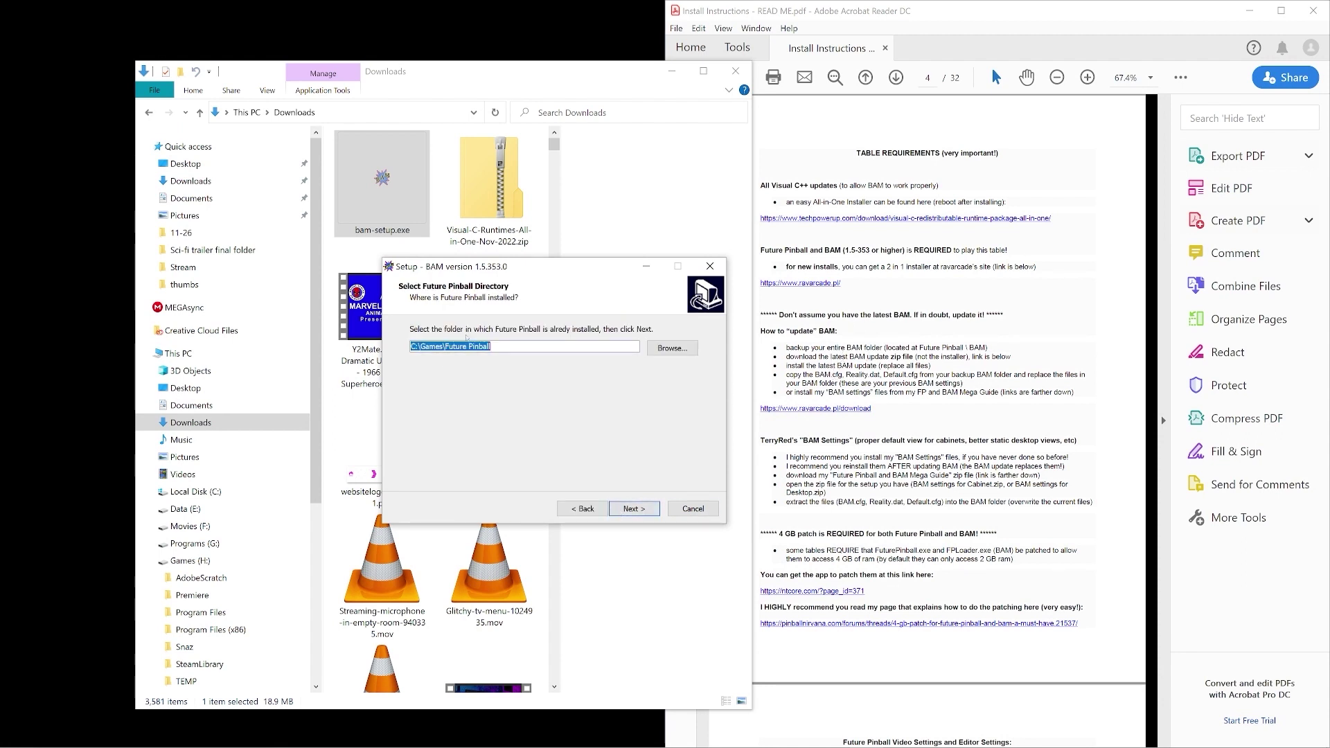
{"action": "left_click", "coordinate": [672, 348]}
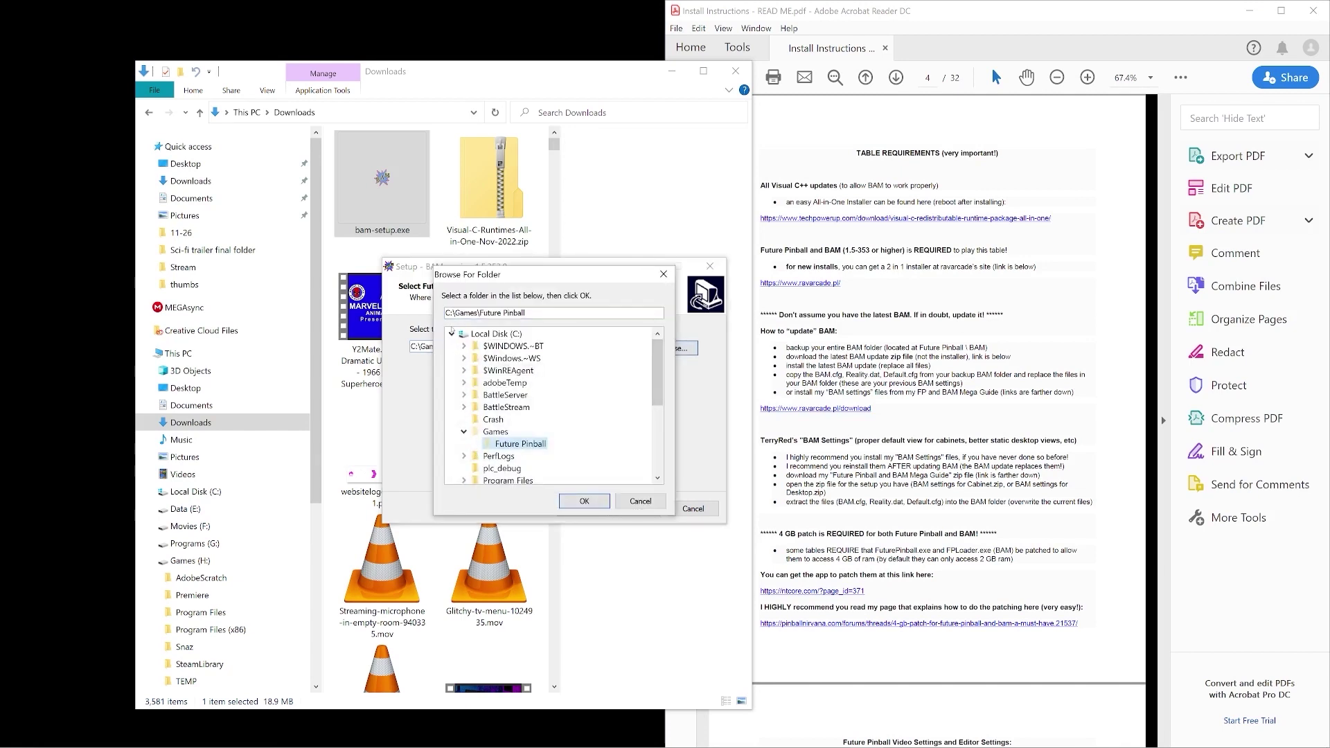
{"action": "left_click", "coordinate": [451, 333]}
{"action": "left_click", "coordinate": [462, 394]}
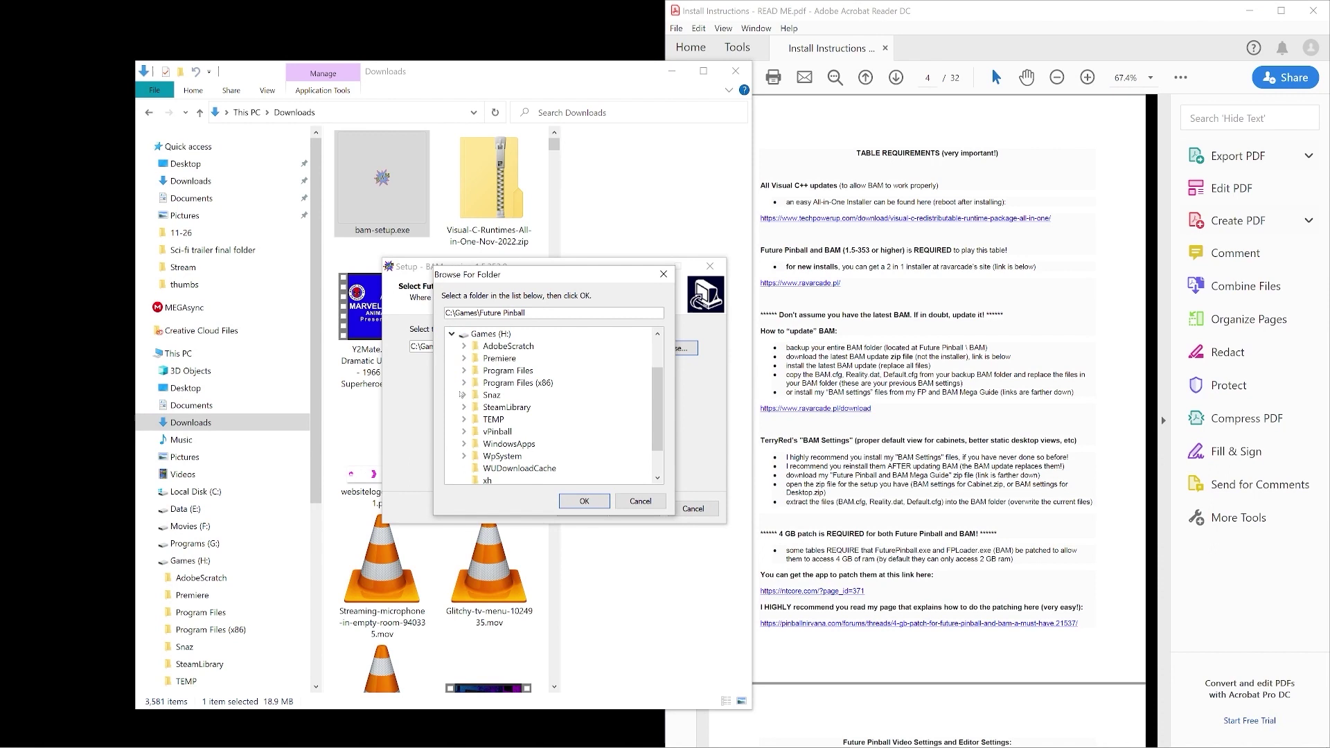
{"action": "left_click", "coordinate": [463, 432]}
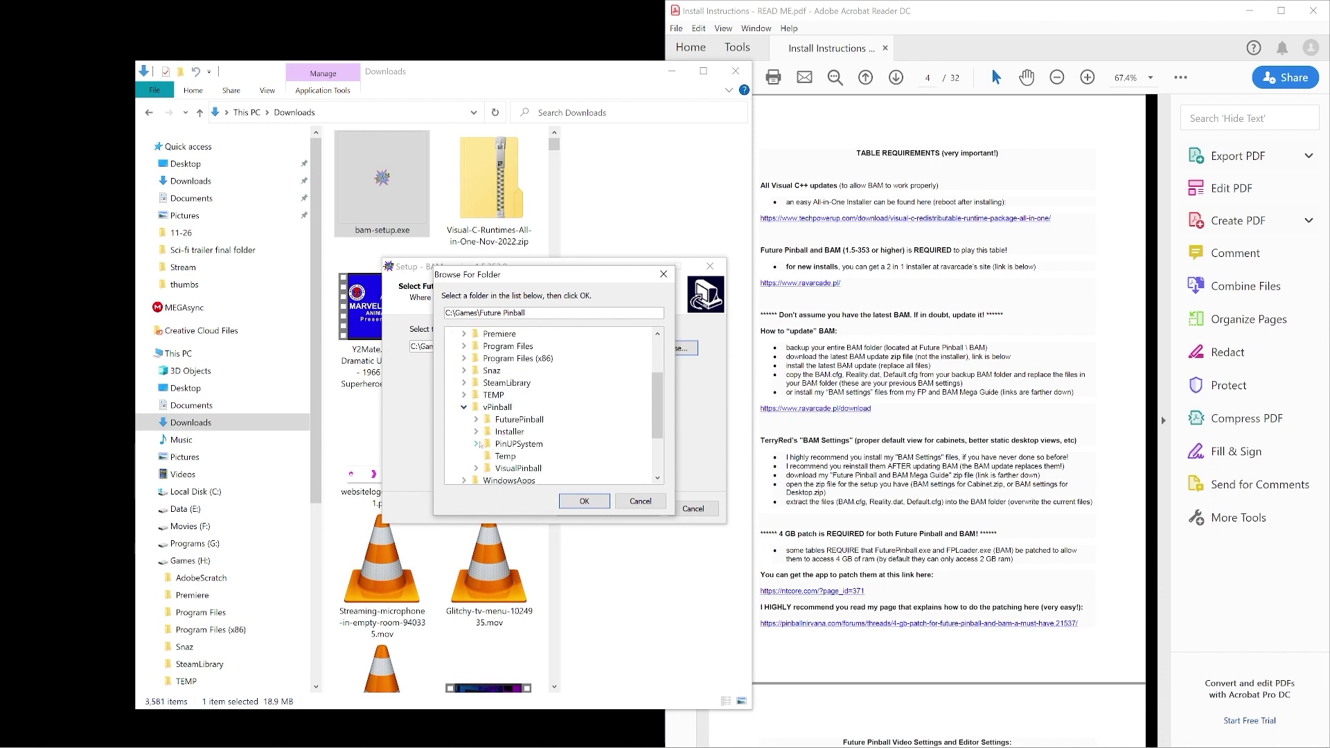
{"action": "left_click", "coordinate": [489, 421]}
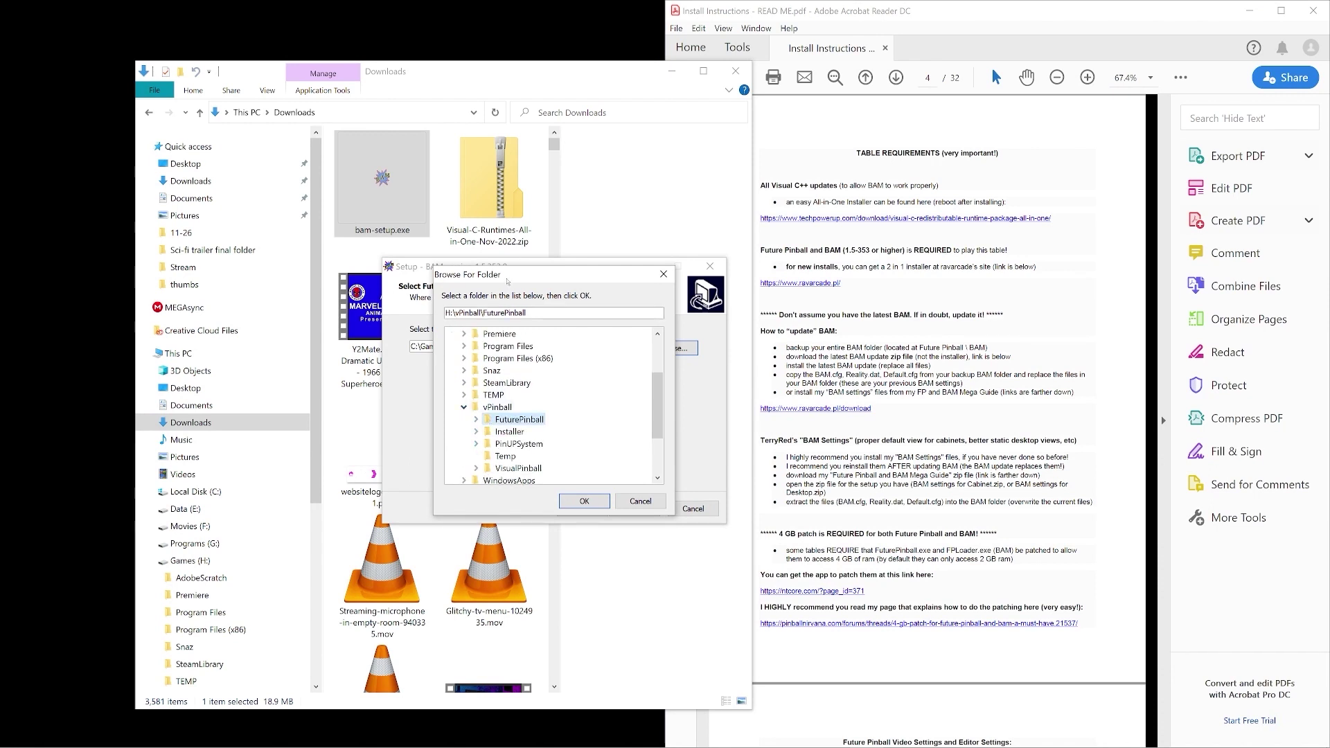
{"action": "left_click", "coordinate": [571, 508]}
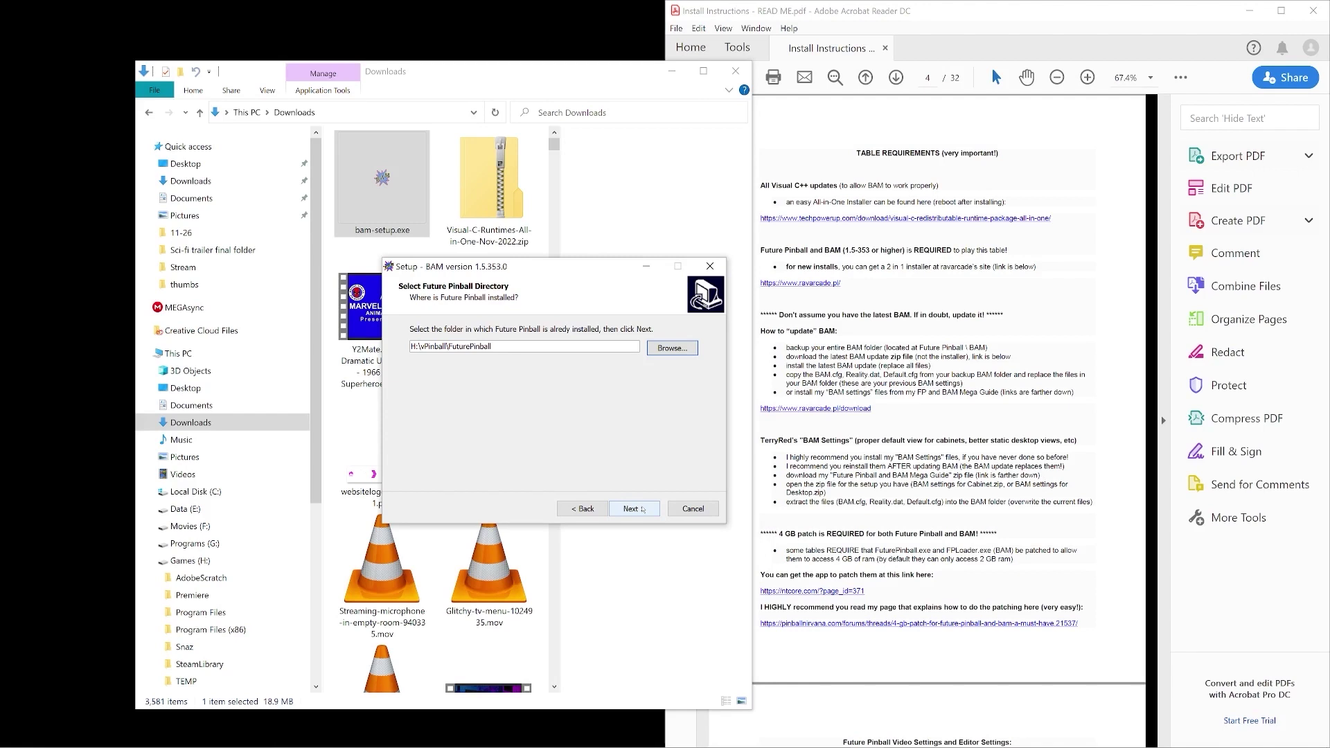
Install BAM with the Standard installation components and the BAM Start Menu folder, and finish setup without launching BAM
{"action": "left_click", "coordinate": [643, 510]}
{"action": "scroll", "coordinate": [643, 509], "scroll_direction": "down", "scroll_amount": 1}
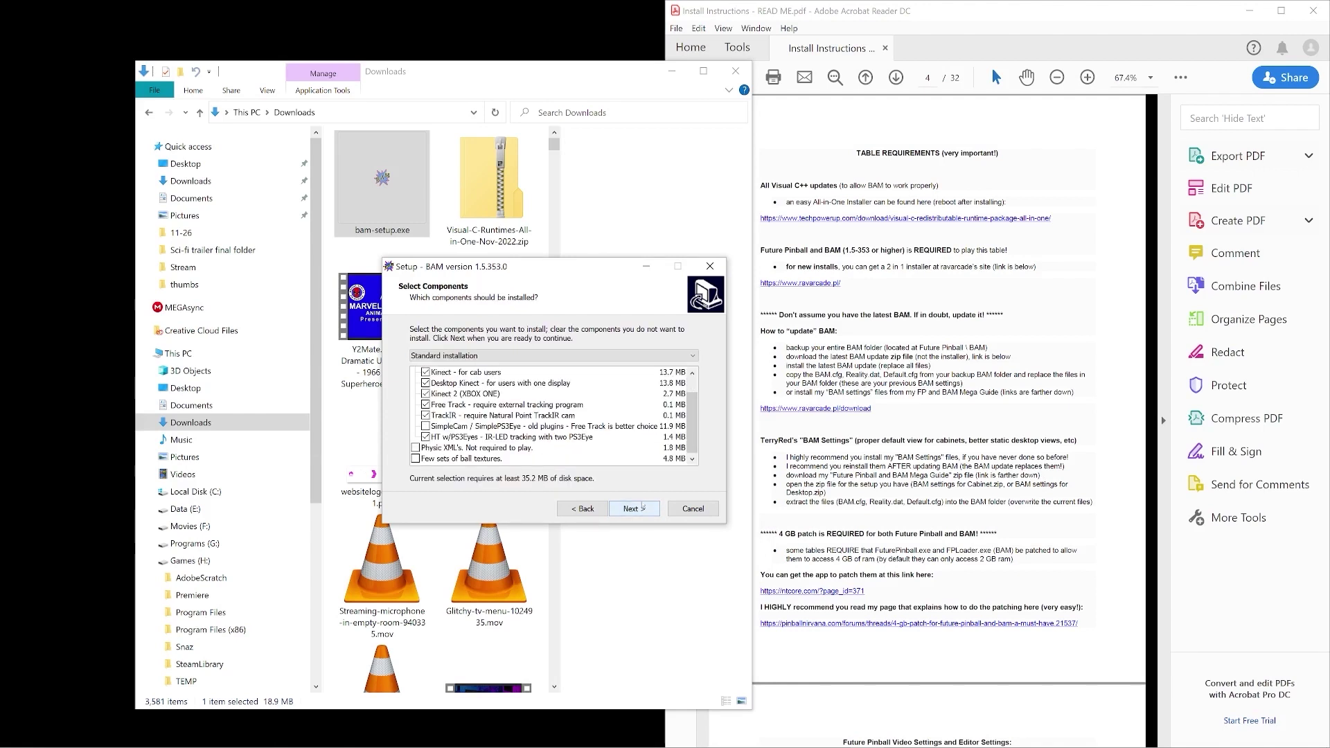
{"action": "left_click", "coordinate": [643, 508]}
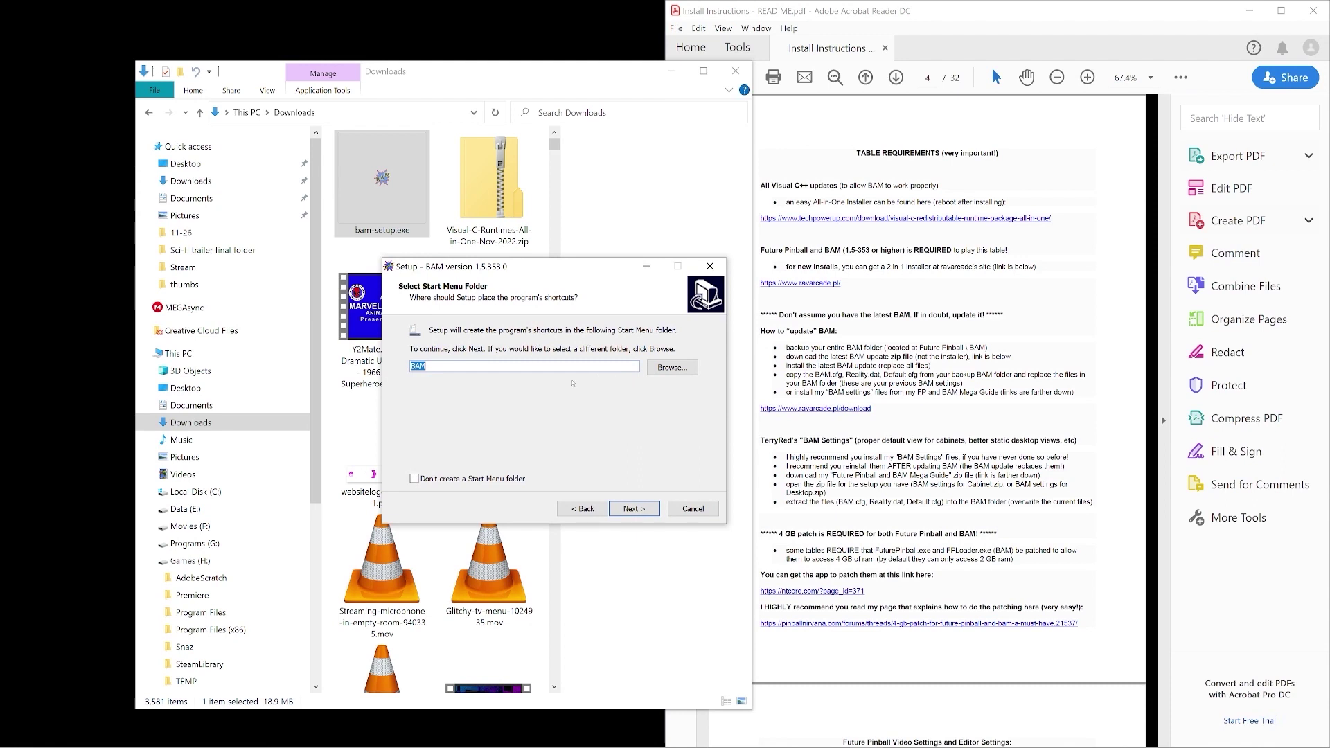
{"action": "left_click", "coordinate": [634, 508]}
{"action": "left_click", "coordinate": [634, 509]}
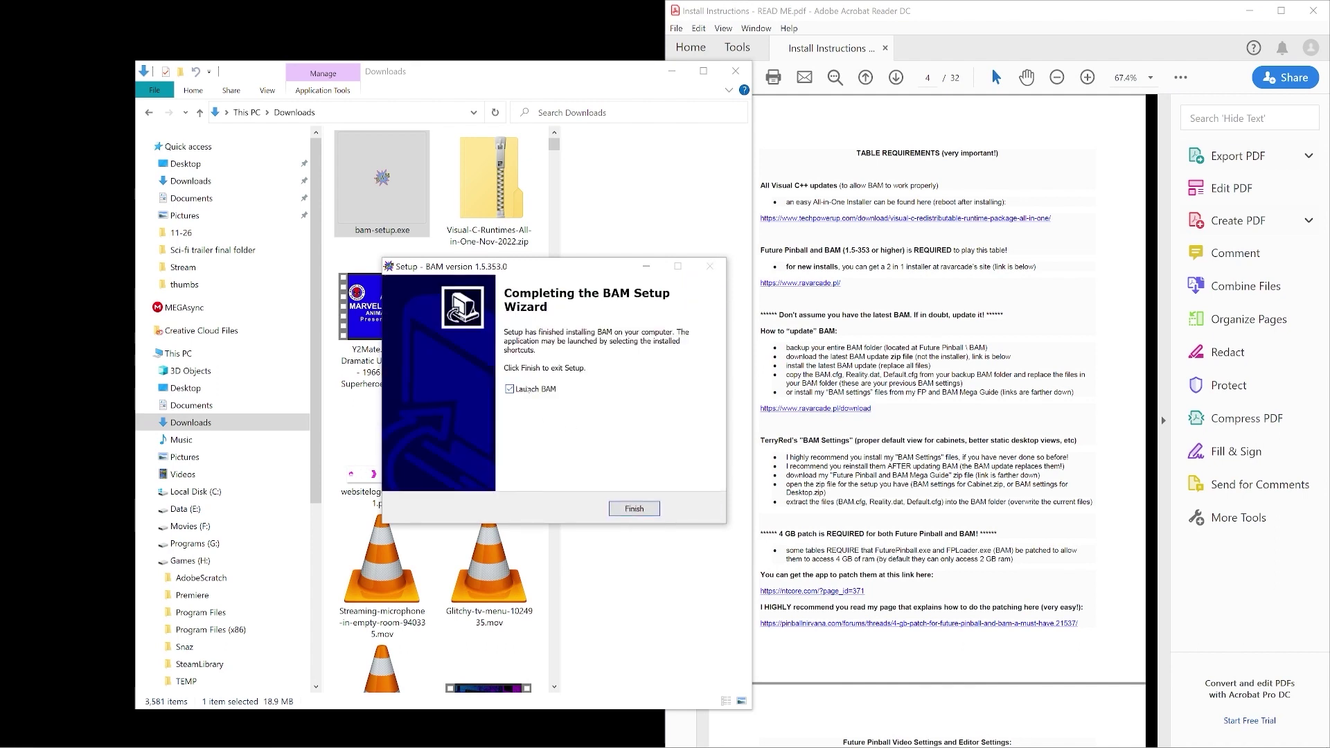
{"action": "left_click", "coordinate": [510, 388]}
{"action": "left_click", "coordinate": [633, 509]}
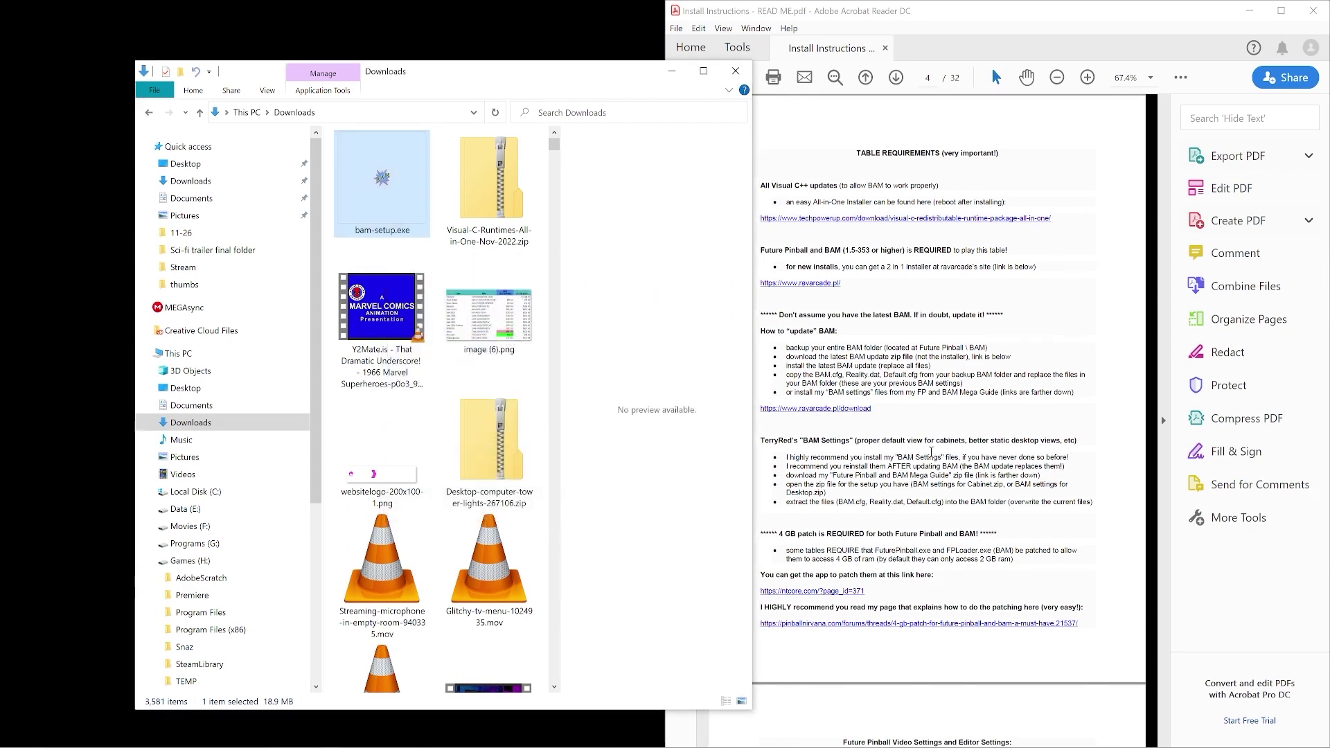
{"action": "right_click", "coordinate": [926, 392]}
{"action": "key", "text": "Escape"}
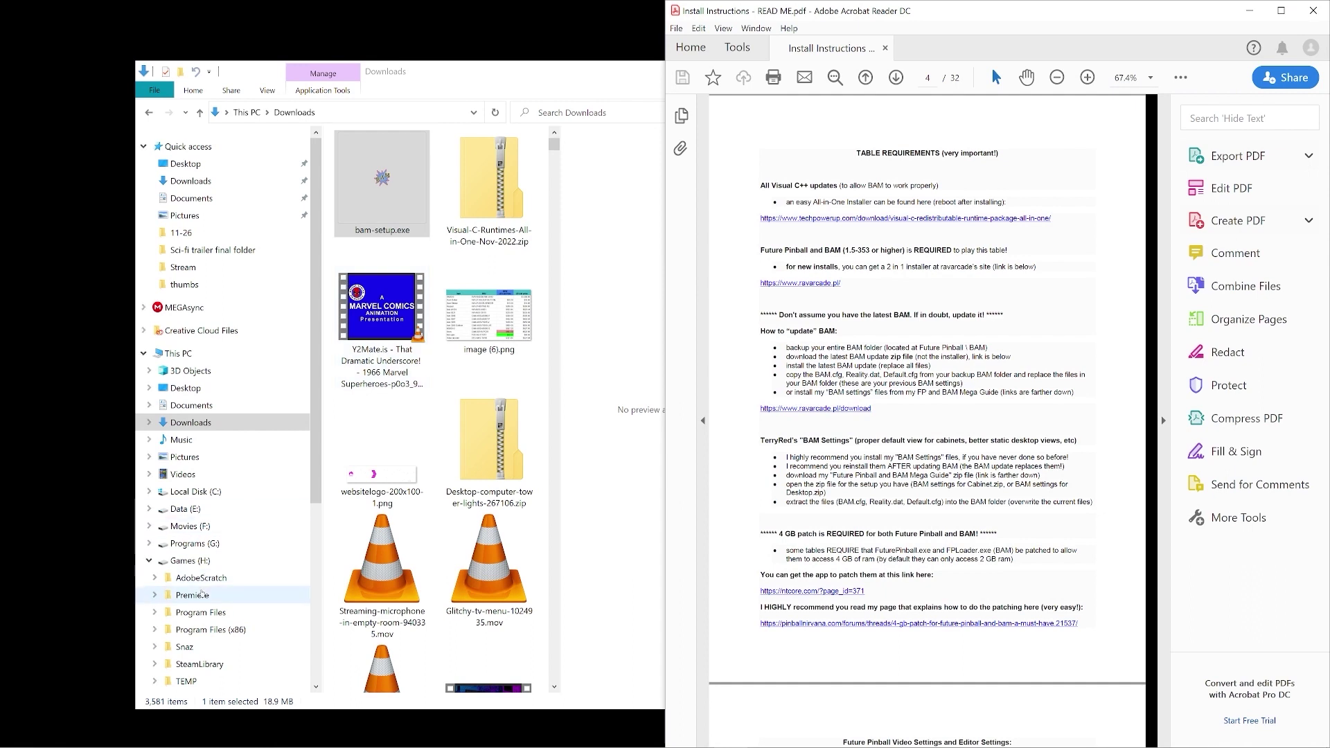
Open the BAM.7z backup from the vPinball\FuturePinball folder in 7-Zip and enter its BAM folder
{"action": "scroll", "coordinate": [204, 623], "scroll_direction": "down", "scroll_amount": 2}
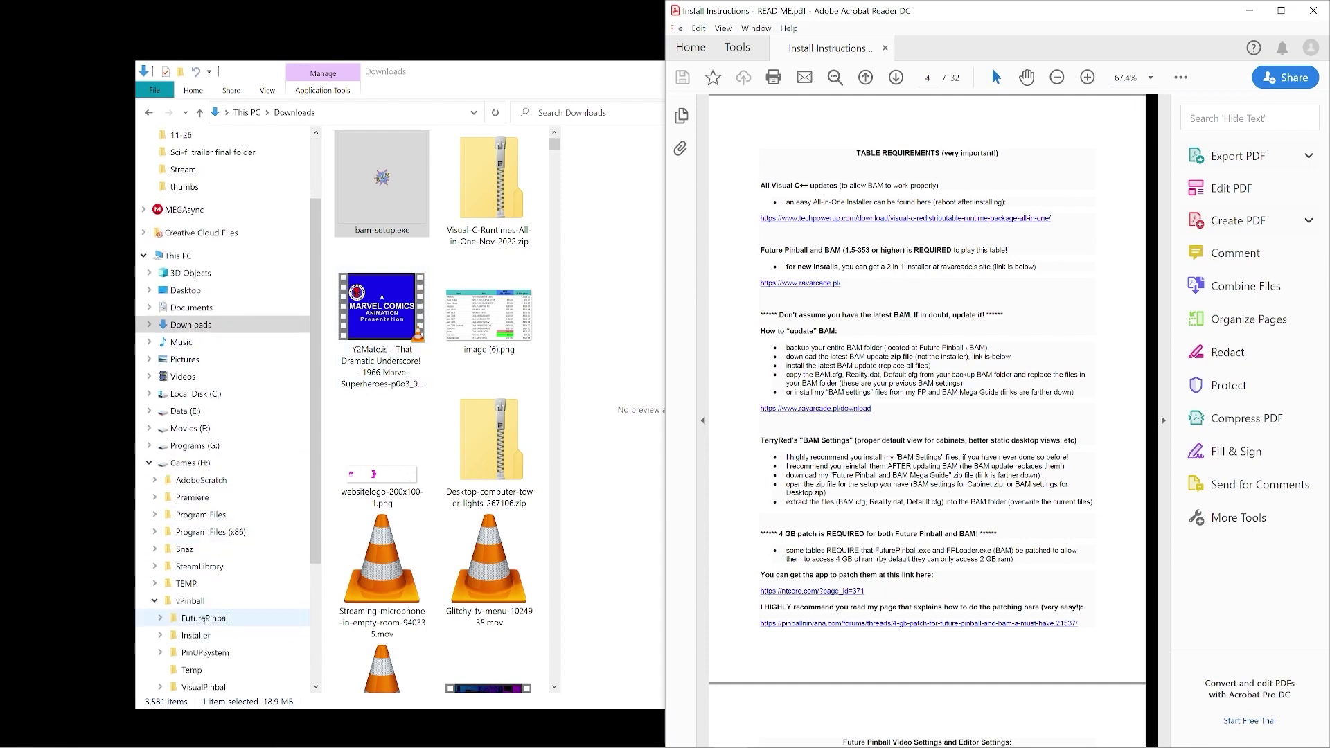
{"action": "left_click", "coordinate": [207, 617]}
{"action": "left_click", "coordinate": [360, 293]}
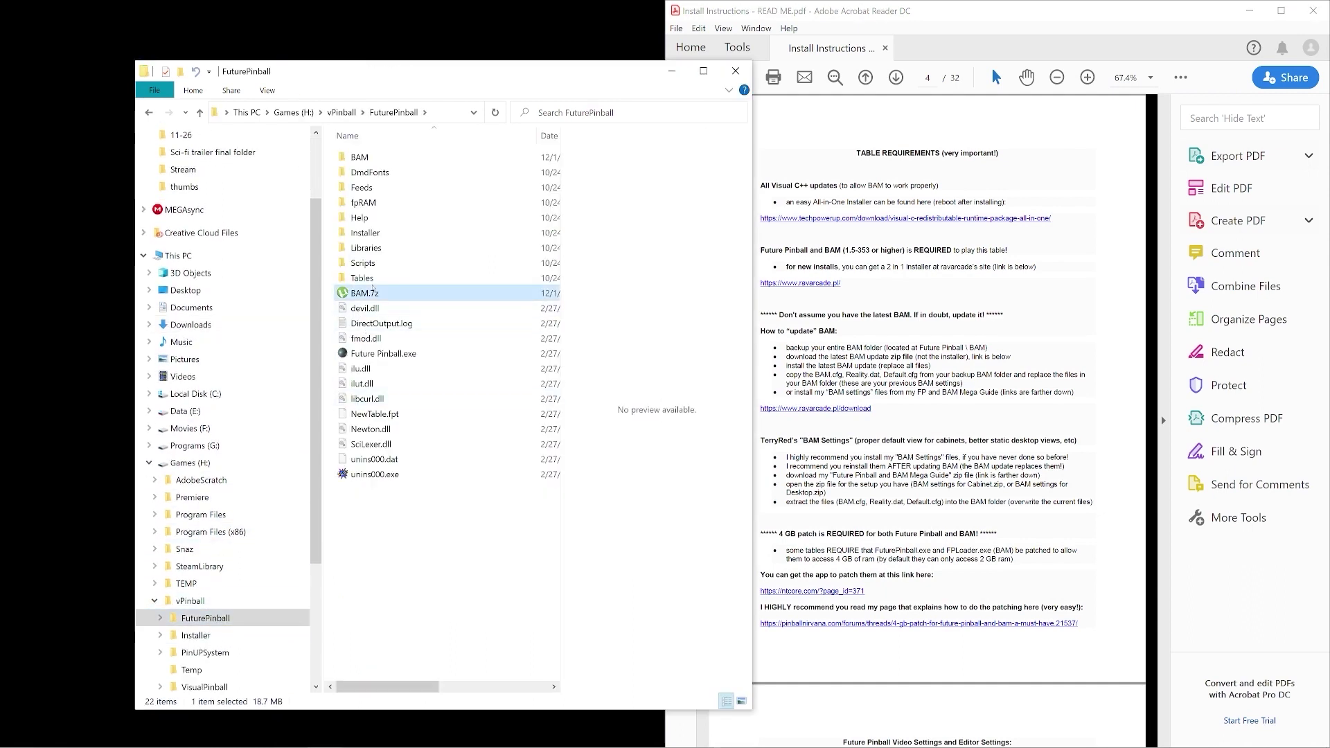
{"action": "right_click", "coordinate": [374, 290]}
{"action": "mouse_move", "coordinate": [406, 312]}
{"action": "left_click", "coordinate": [600, 320]}
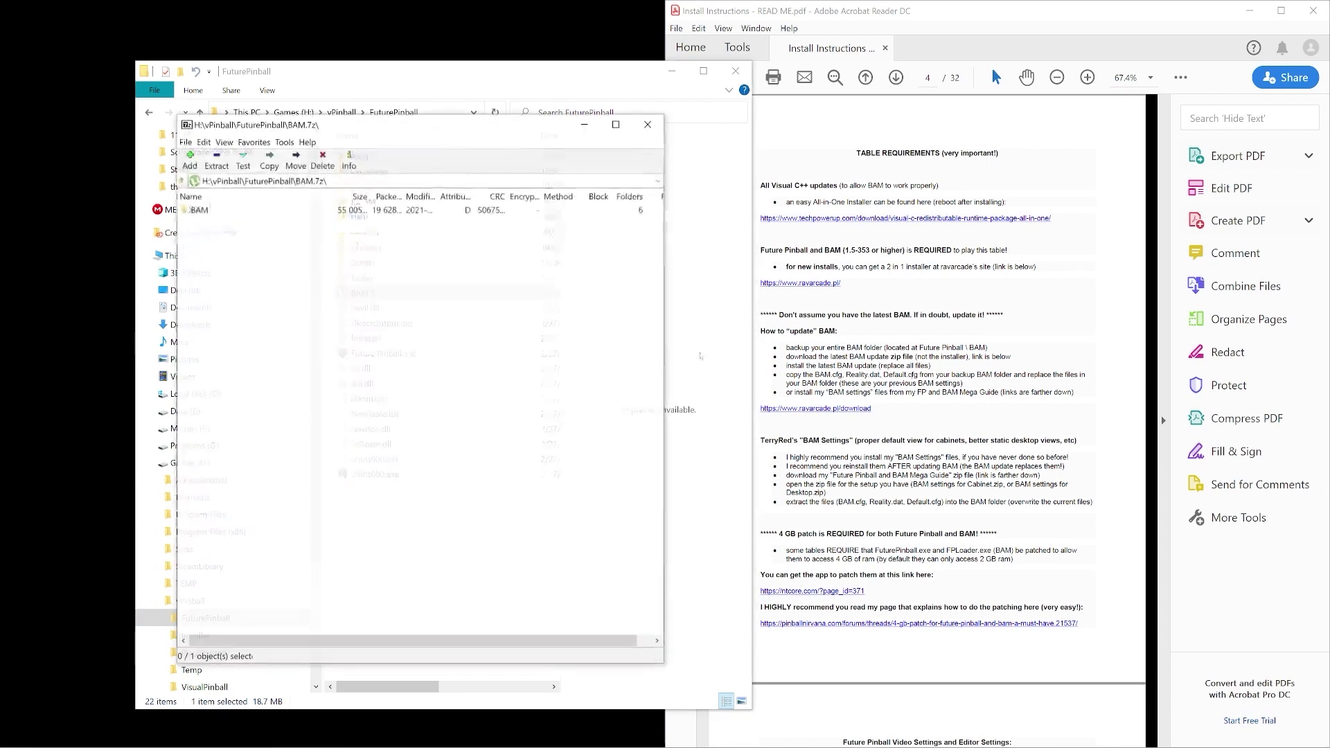
{"action": "left_click_drag", "start_coordinate": [362, 114], "coordinate": [491, 122]}
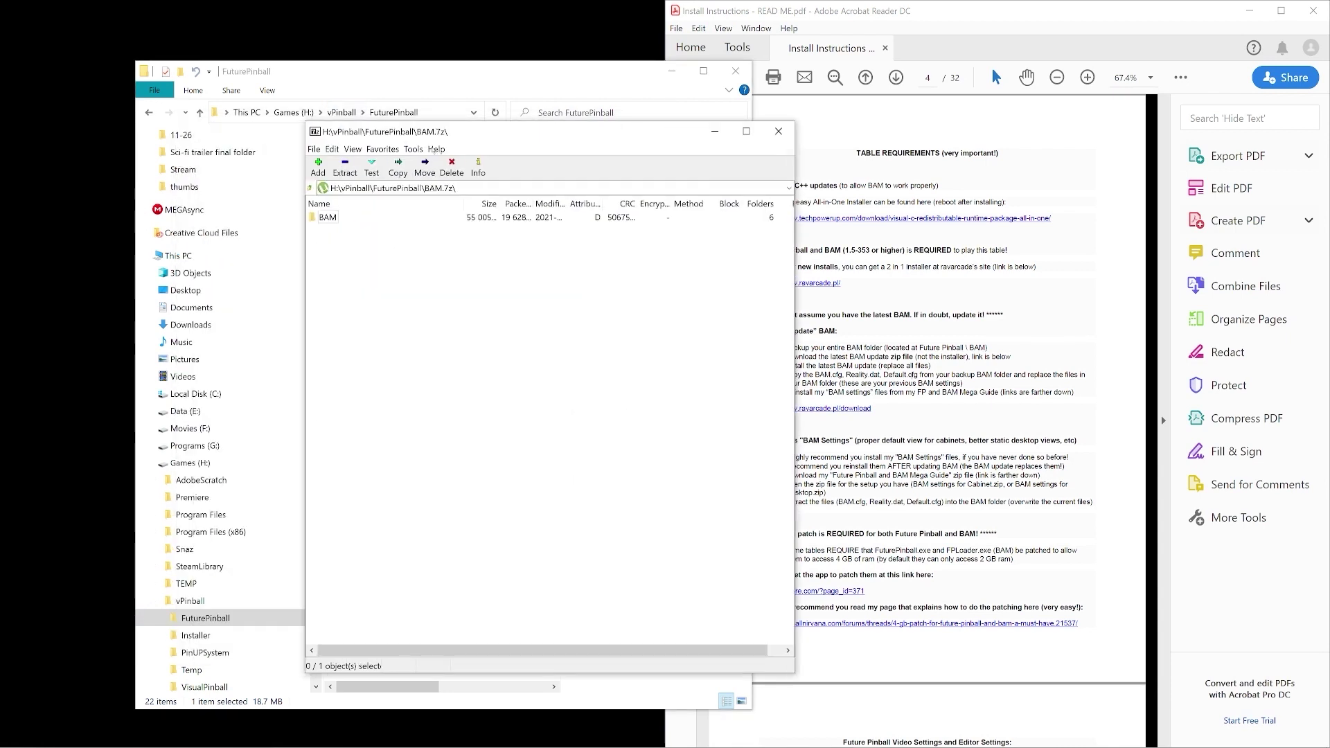
{"action": "double_click", "coordinate": [327, 218]}
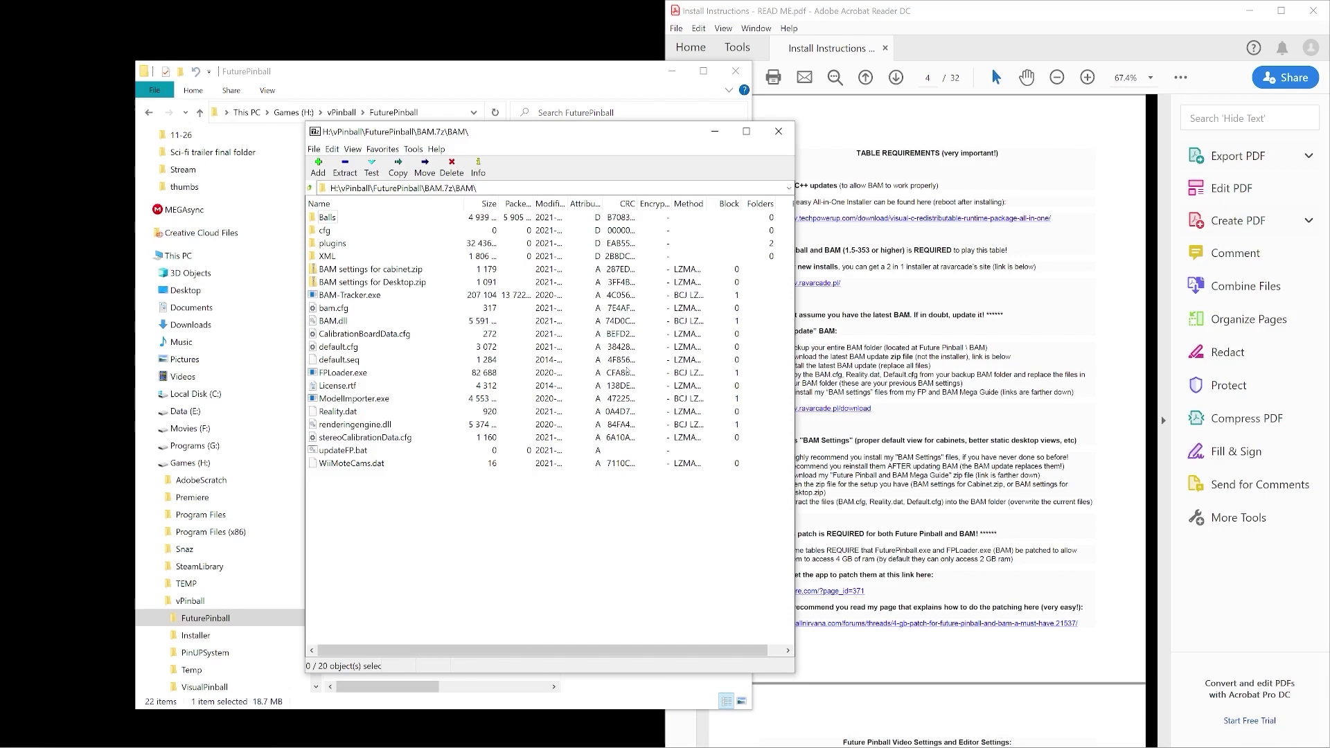
Choose Reality.dat, default.cfg and bam.cfg in the backup archive's BAM folder for copying out
{"action": "left_click", "coordinate": [339, 411]}
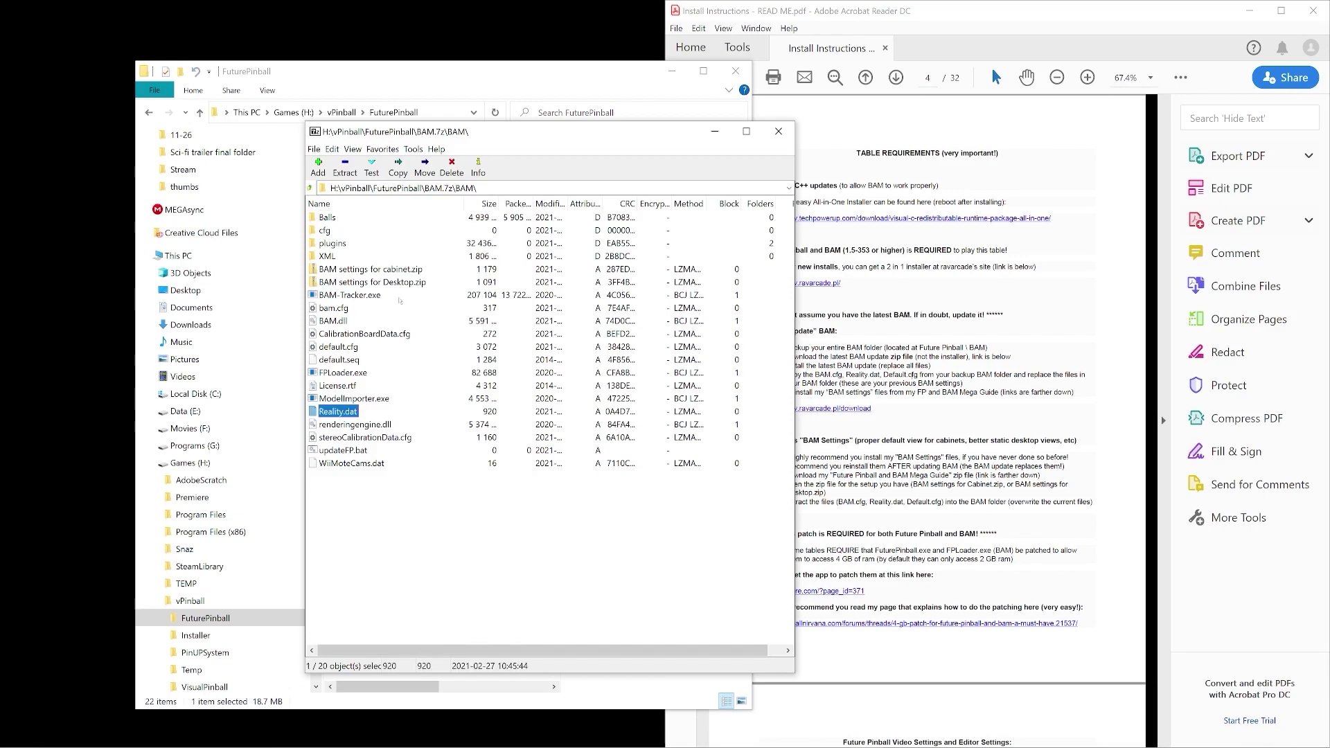
{"action": "left_click", "coordinate": [355, 352], "text": "ctrl"}
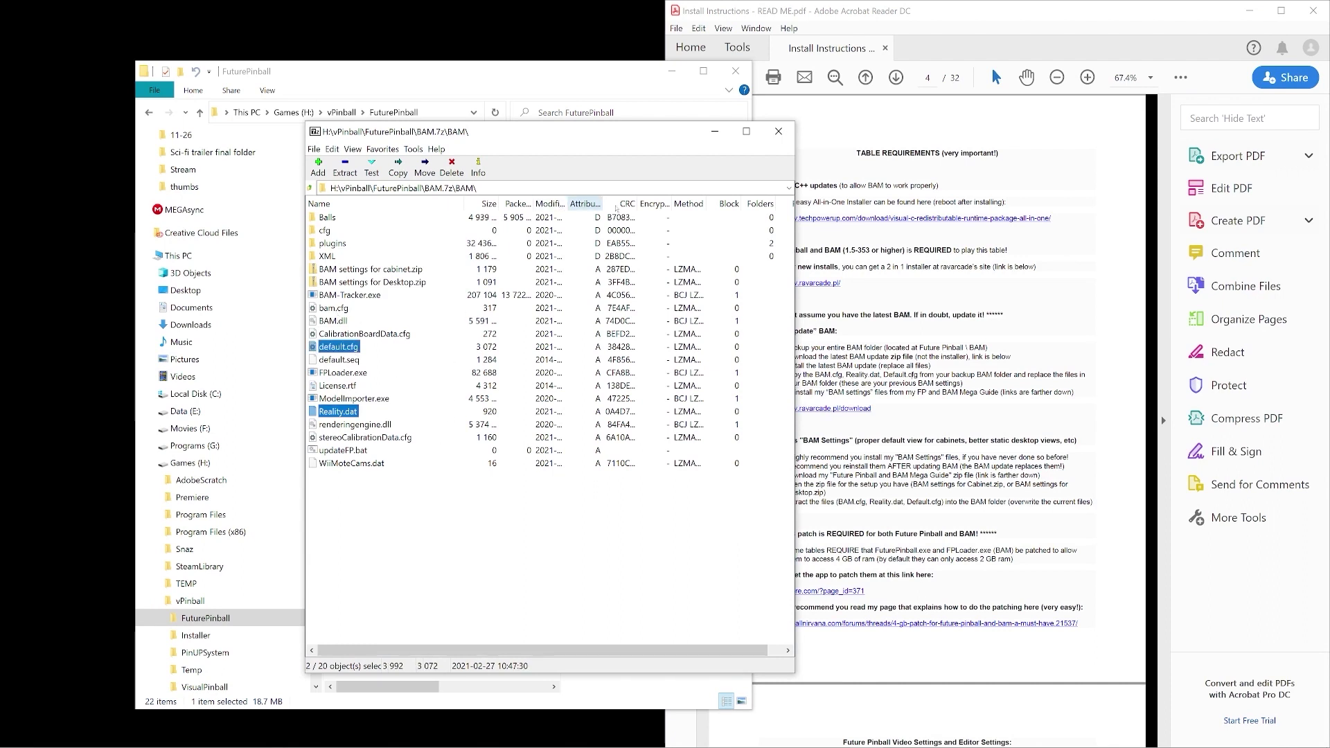
{"action": "left_click", "coordinate": [331, 311], "text": "ctrl"}
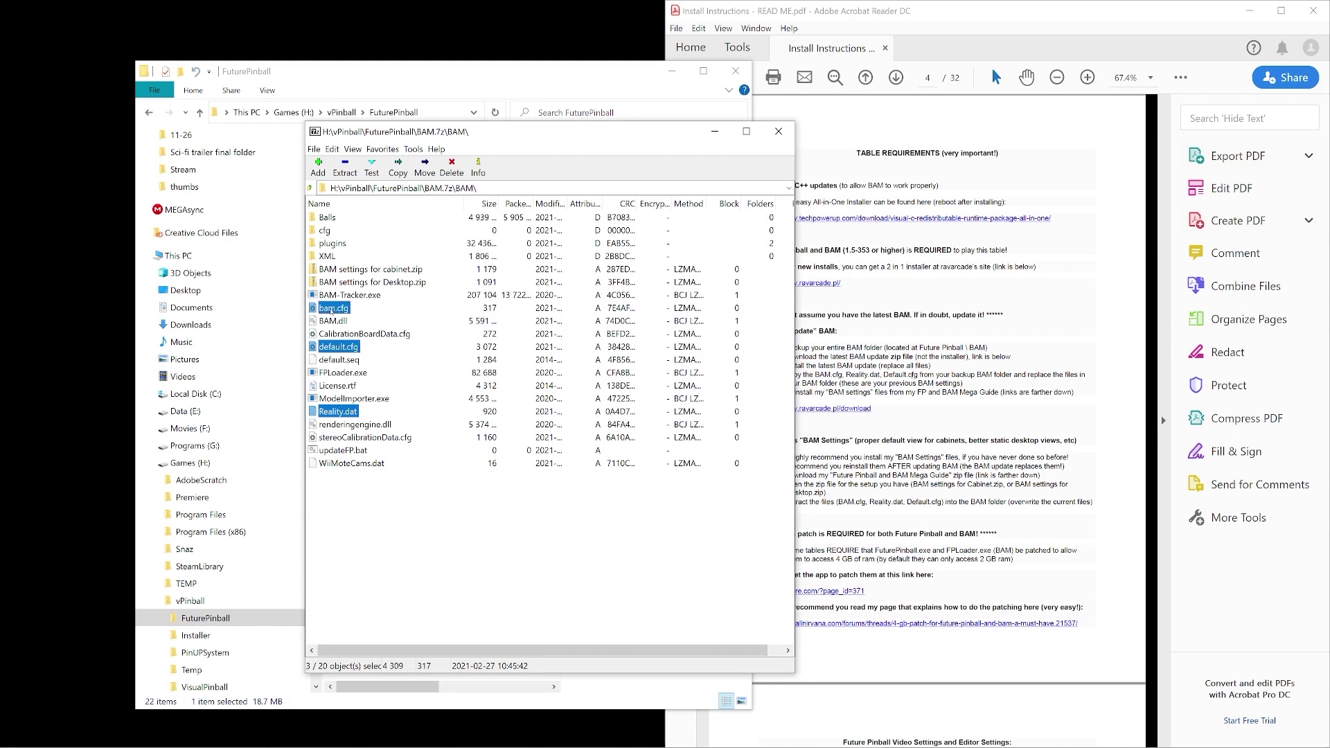
{"action": "right_click", "coordinate": [332, 311]}
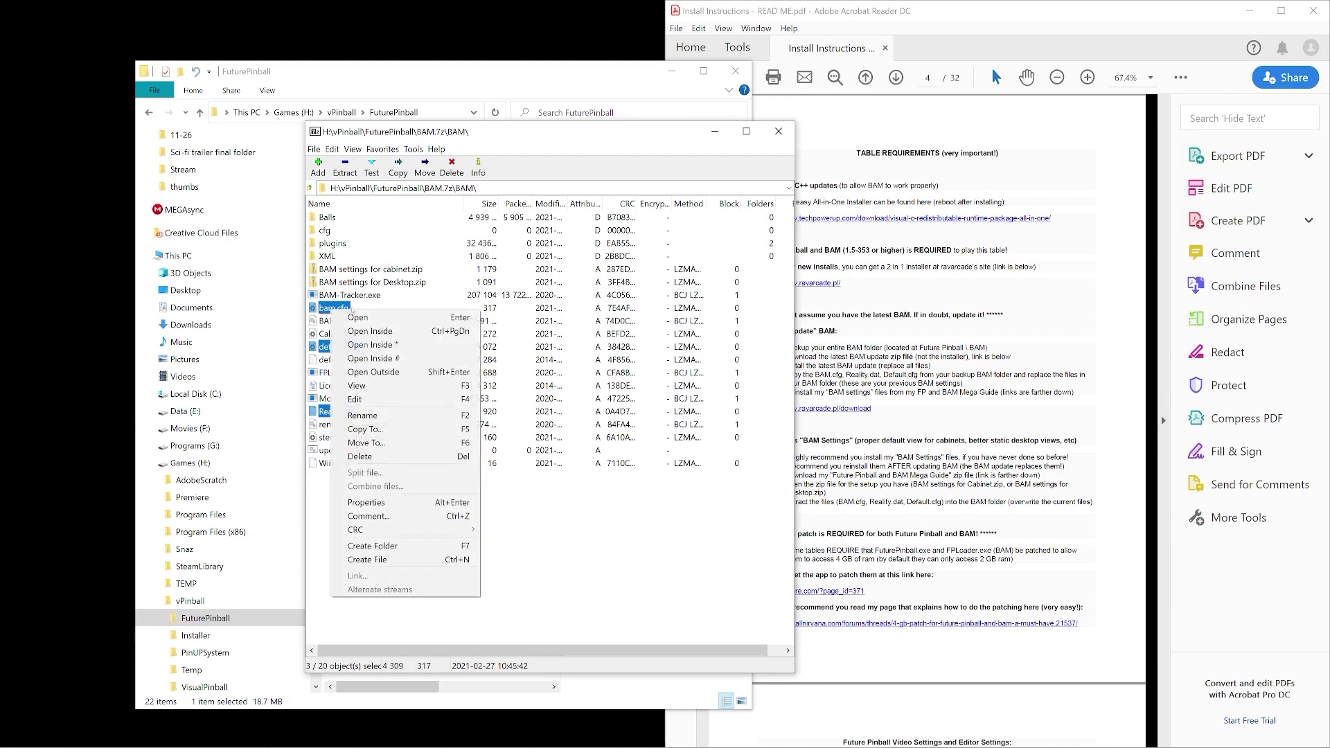
{"action": "left_click", "coordinate": [379, 431]}
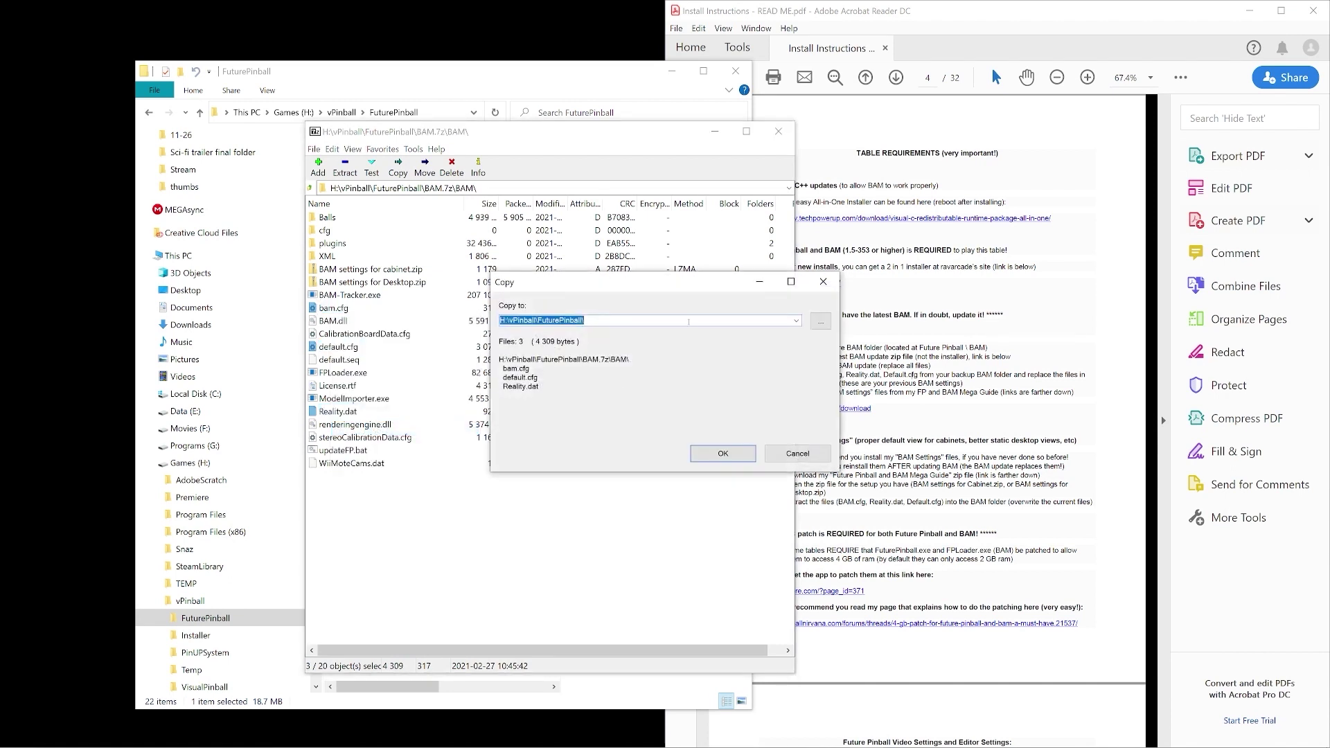
Extract the three settings files to H:\vPinball\FuturePinball\BAM, replacing all existing copies, and close the archive
{"action": "left_click", "coordinate": [819, 322]}
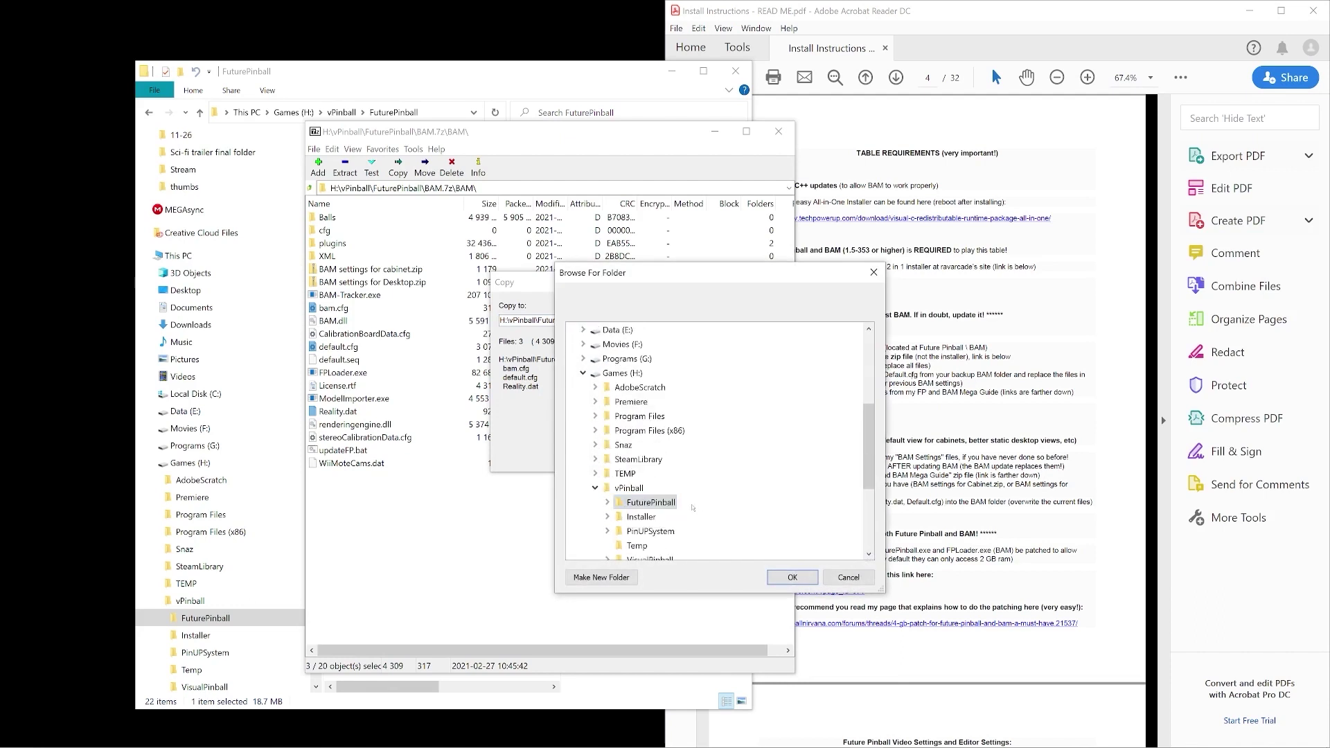
{"action": "scroll", "coordinate": [693, 508], "scroll_direction": "down", "scroll_amount": 1}
{"action": "left_click", "coordinate": [608, 459]}
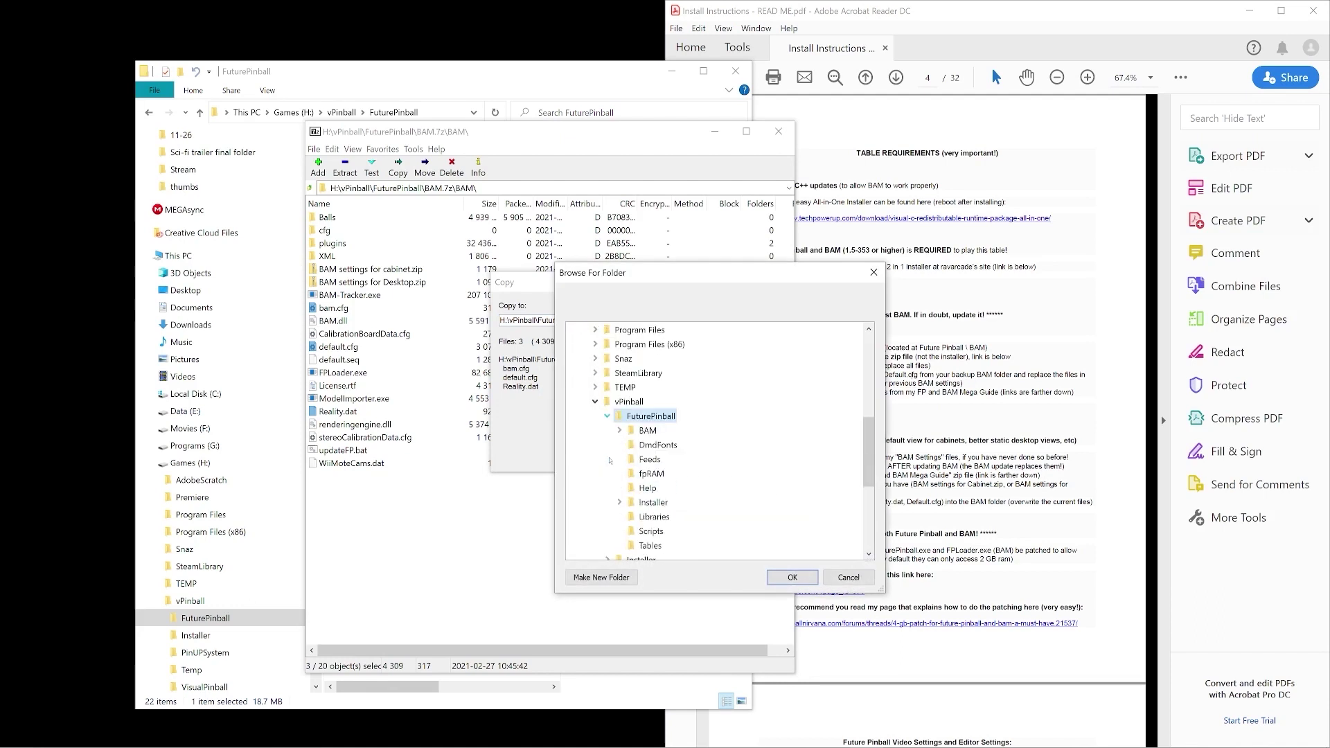
{"action": "double_click", "coordinate": [647, 430]}
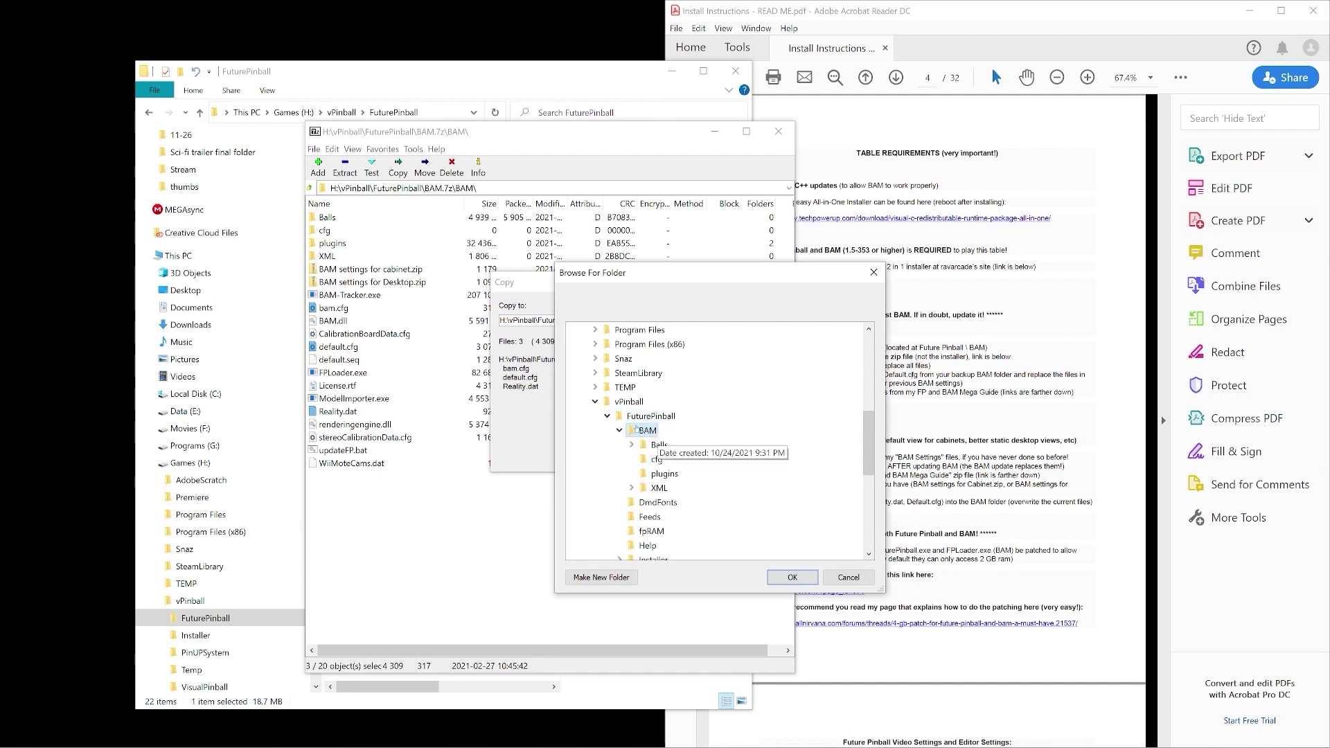
{"action": "left_click", "coordinate": [792, 577]}
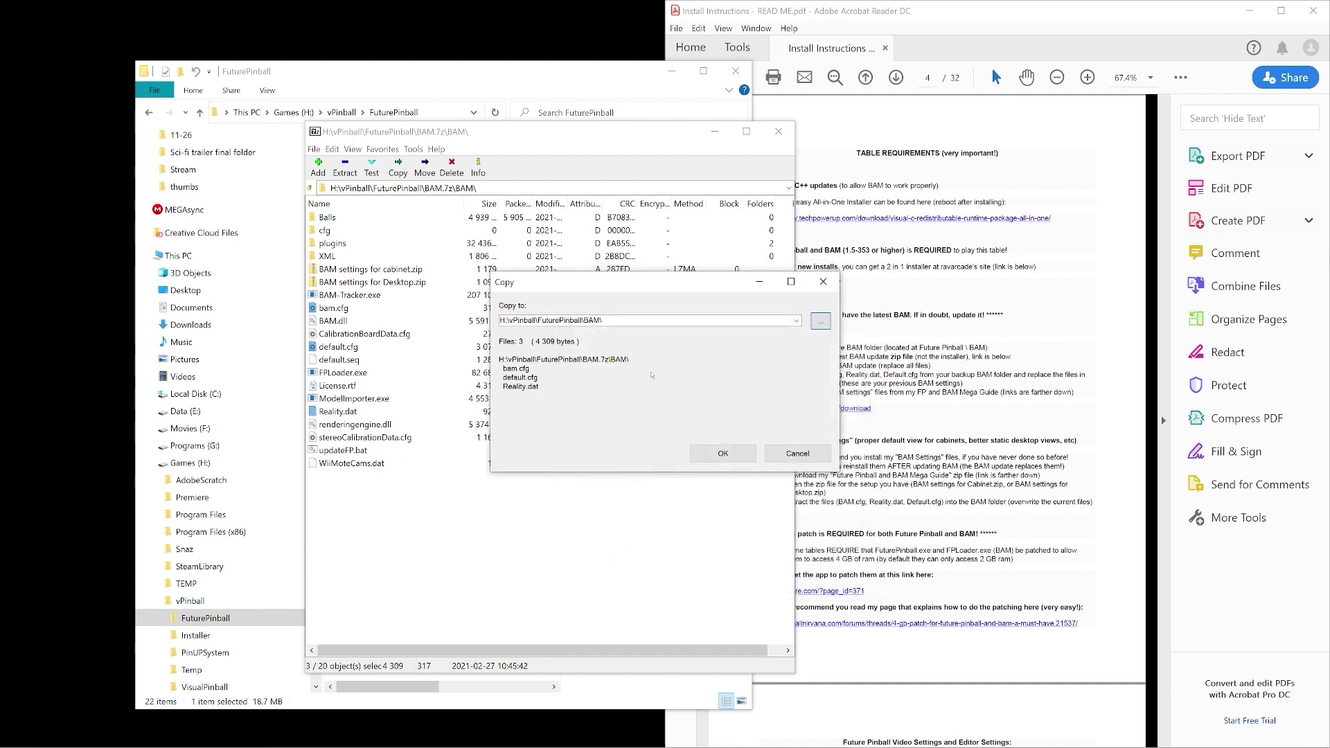
{"action": "left_click", "coordinate": [722, 453]}
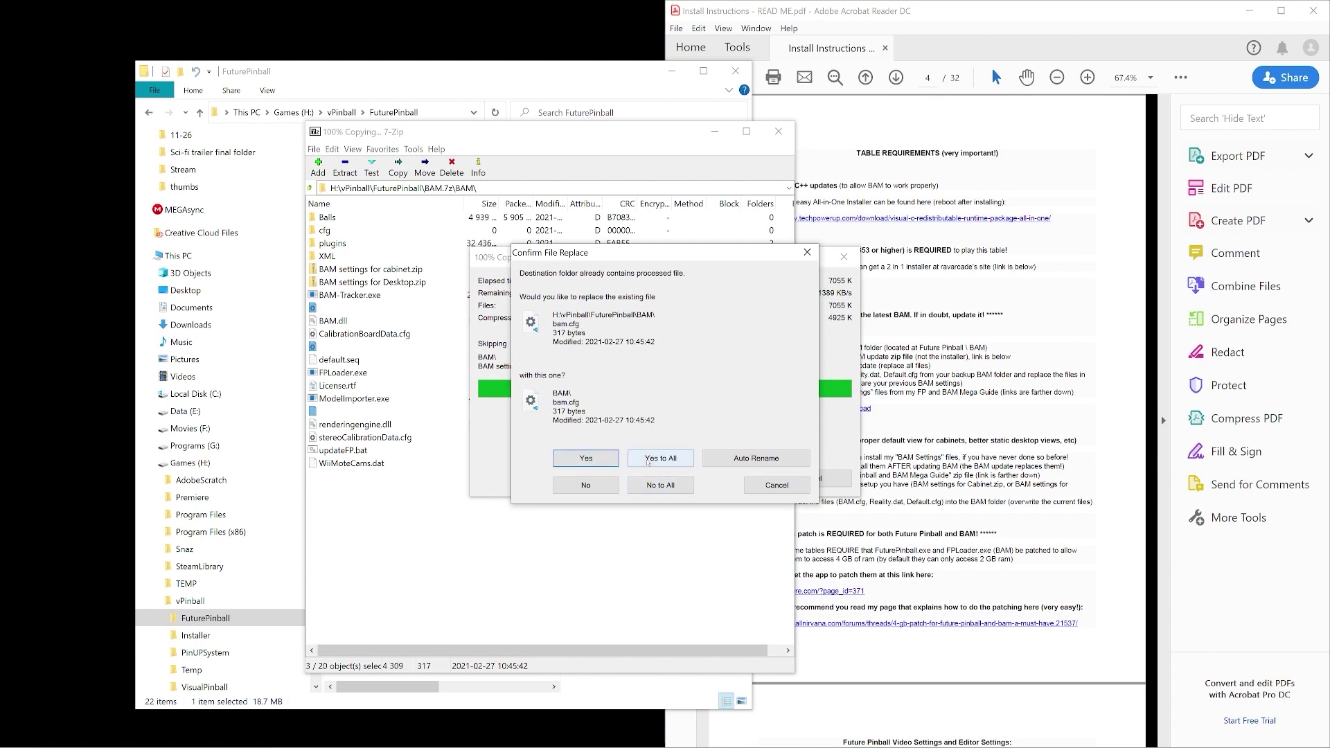
{"action": "left_click", "coordinate": [647, 458]}
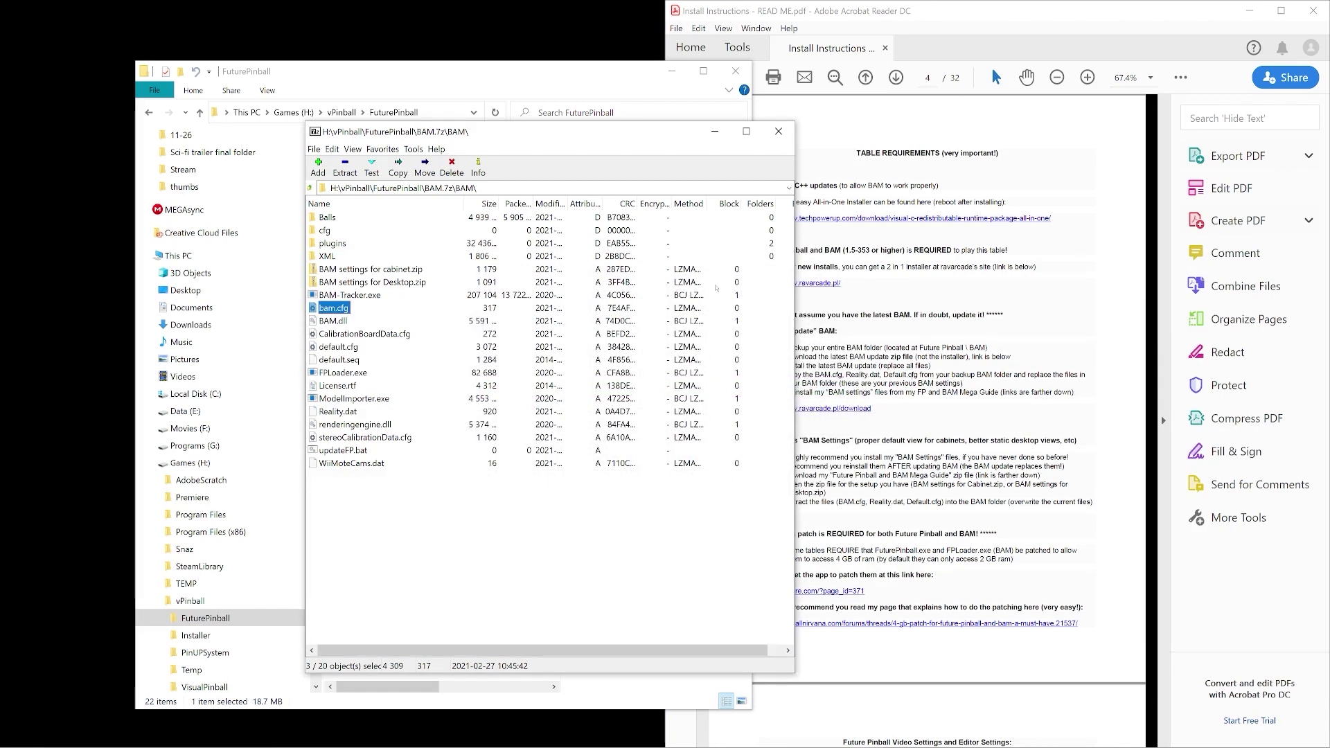
{"action": "left_click", "coordinate": [779, 130]}
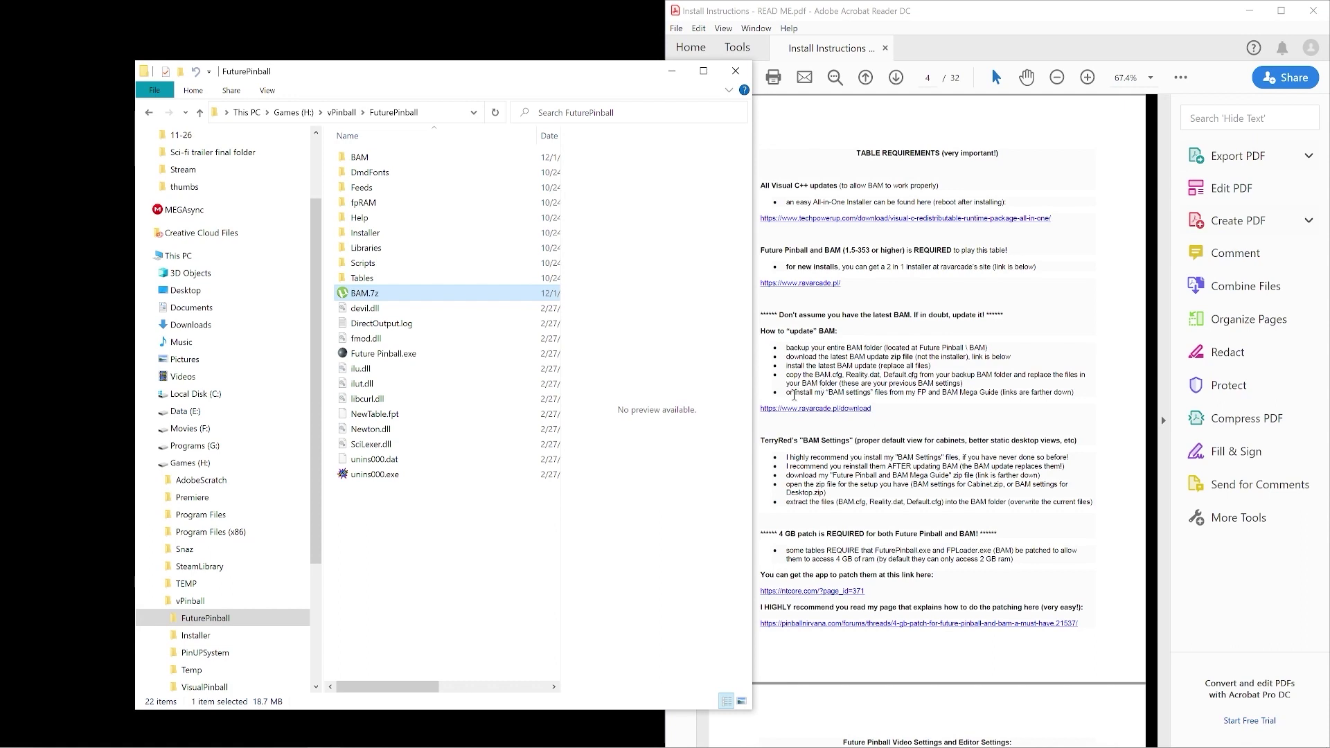
Review the BAM settings section of the README and open its 4 GB patch download and patching guide links
{"action": "left_click", "coordinate": [925, 293]}
{"action": "scroll", "coordinate": [925, 293], "scroll_direction": "down", "scroll_amount": 5}
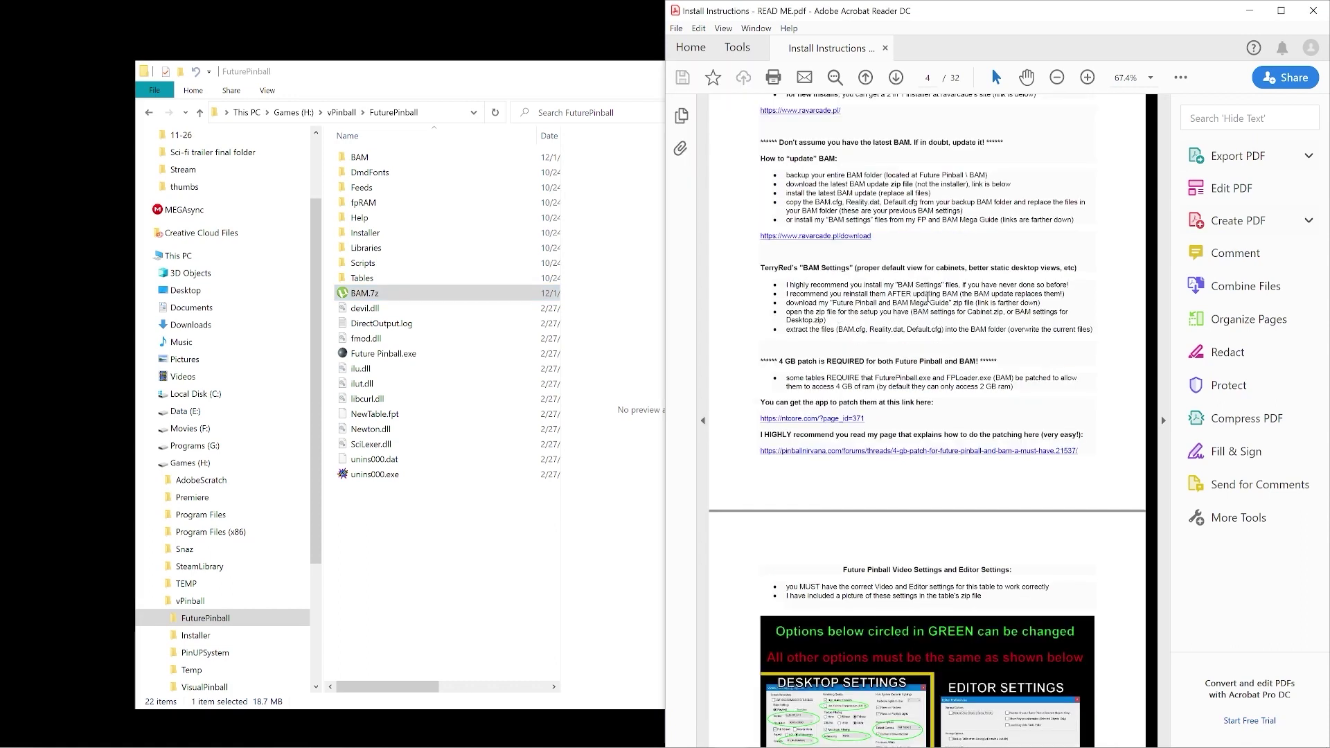
{"action": "scroll", "coordinate": [927, 298], "scroll_direction": "down", "scroll_amount": 1}
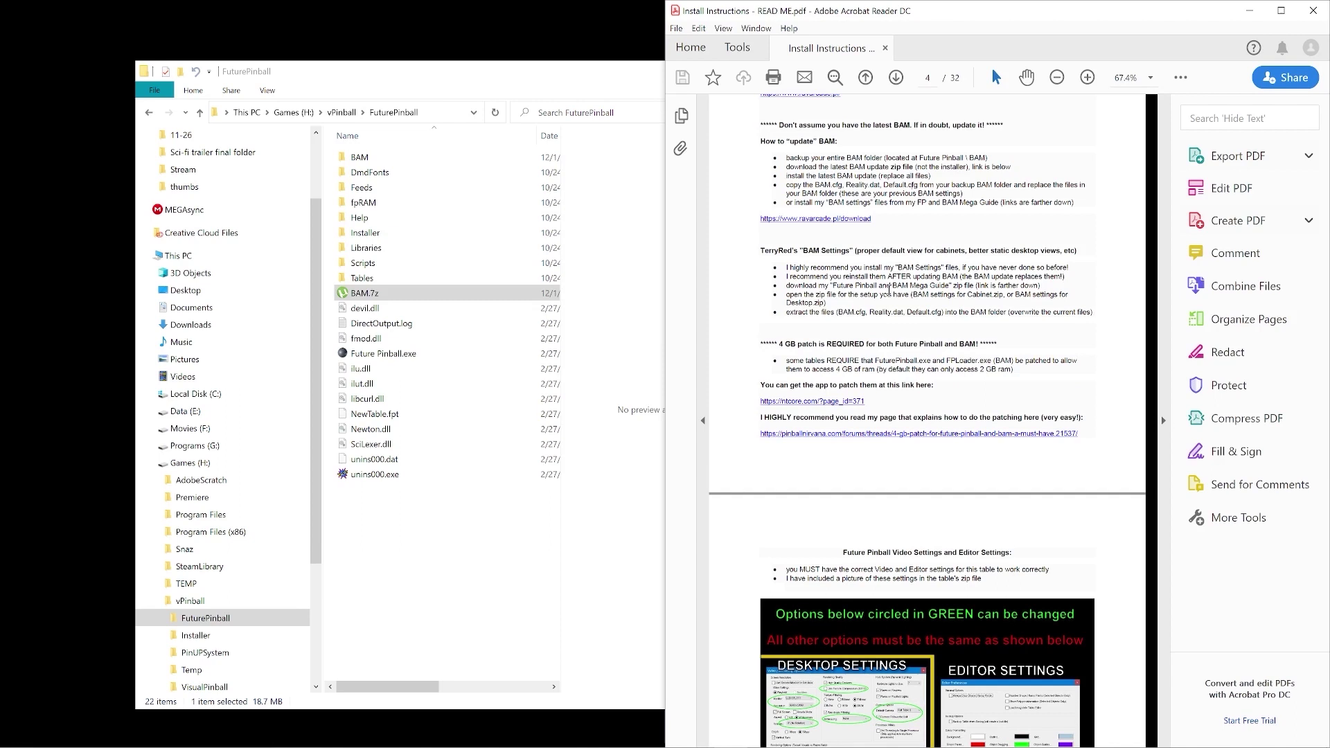
{"action": "left_click_drag", "start_coordinate": [837, 307], "coordinate": [939, 277]}
{"action": "left_click", "coordinate": [945, 269]}
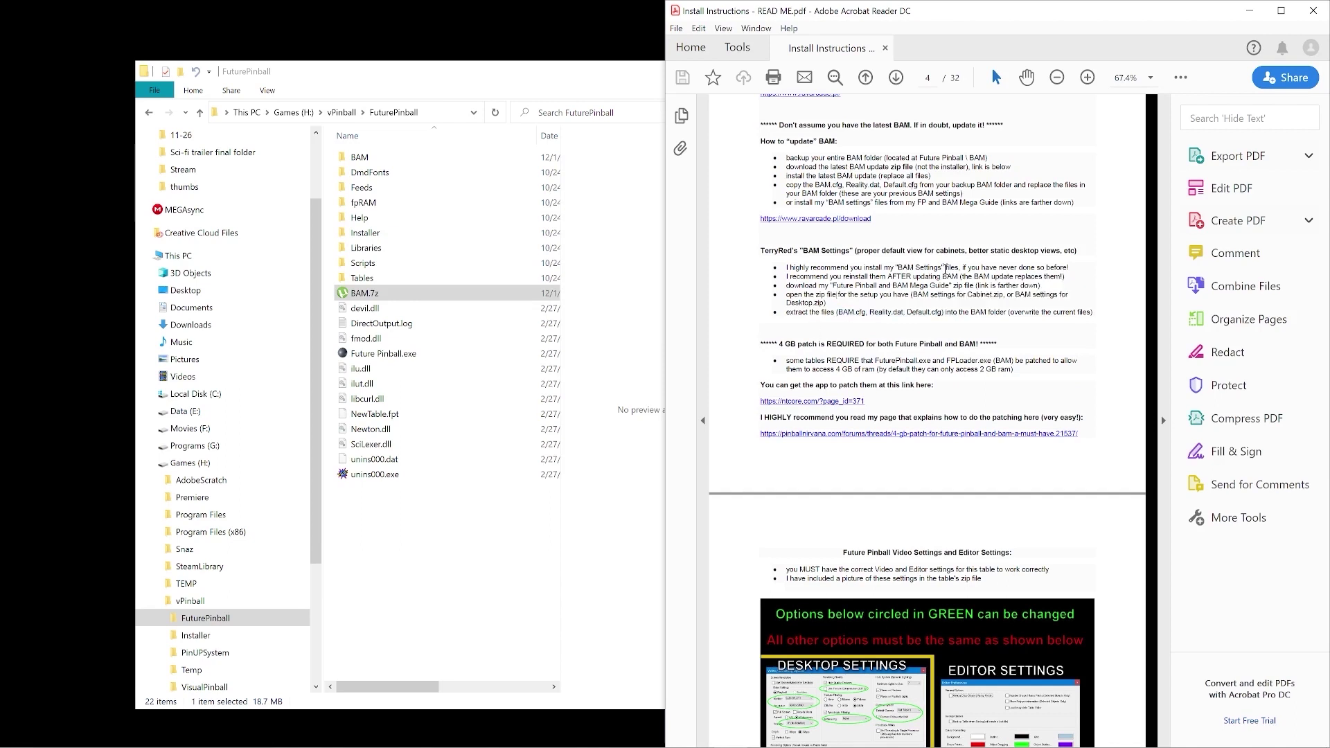
{"action": "left_click", "coordinate": [825, 401]}
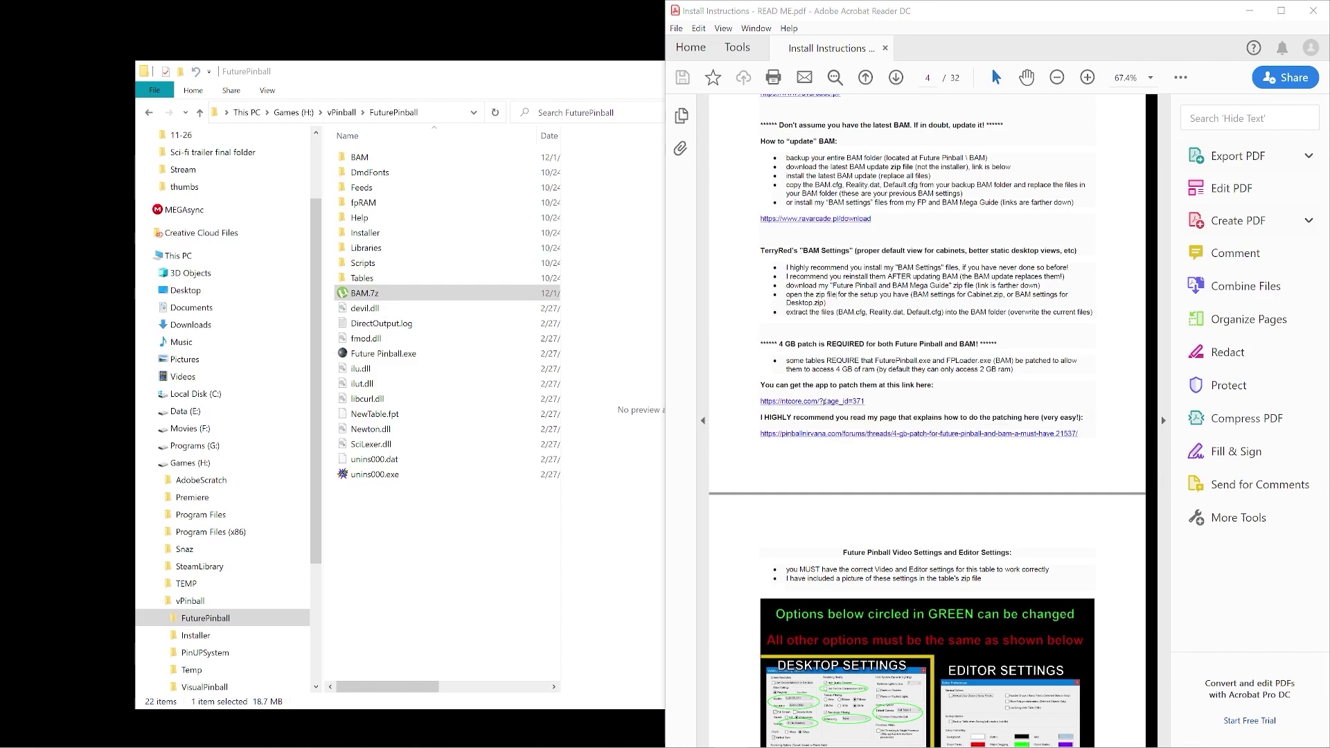
{"action": "left_click", "coordinate": [1006, 417]}
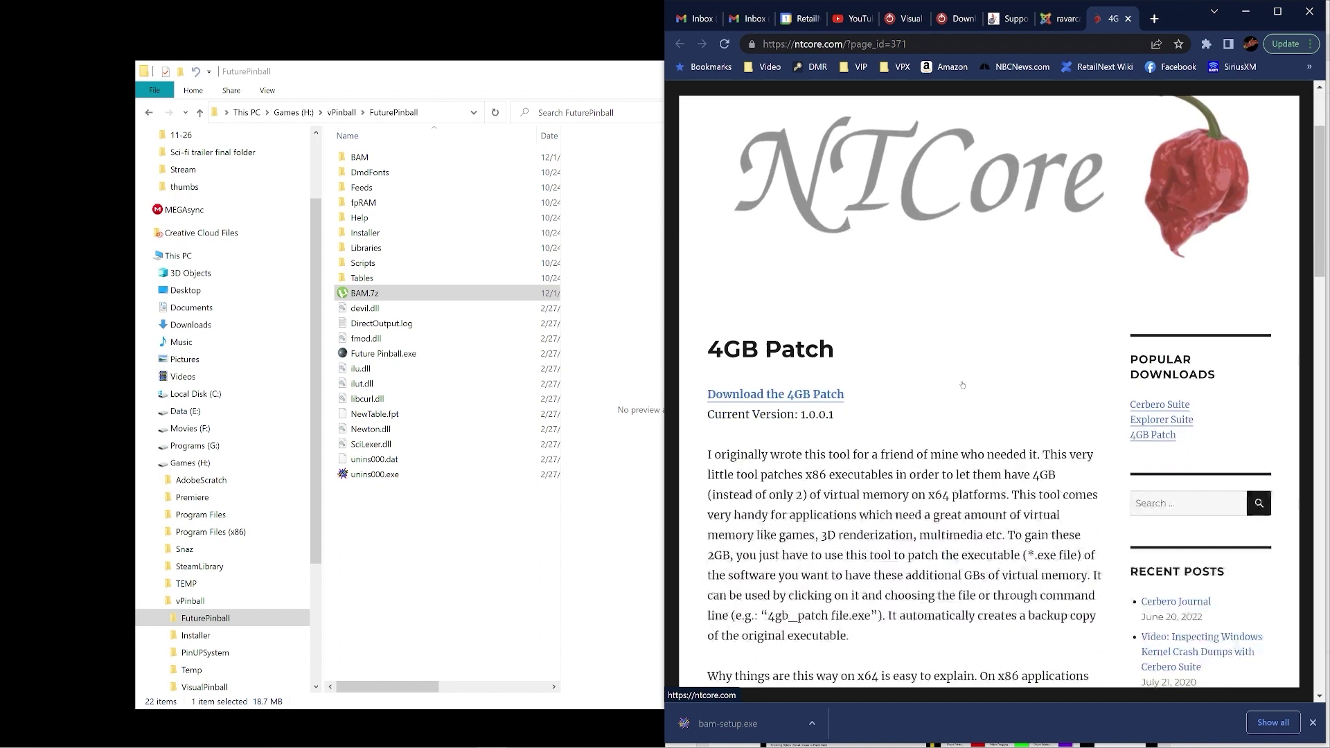
Download the 4GB Patch from the NTCore page and go to the patching instructions in the pinballnirvana forum guide
{"action": "left_click", "coordinate": [752, 392]}
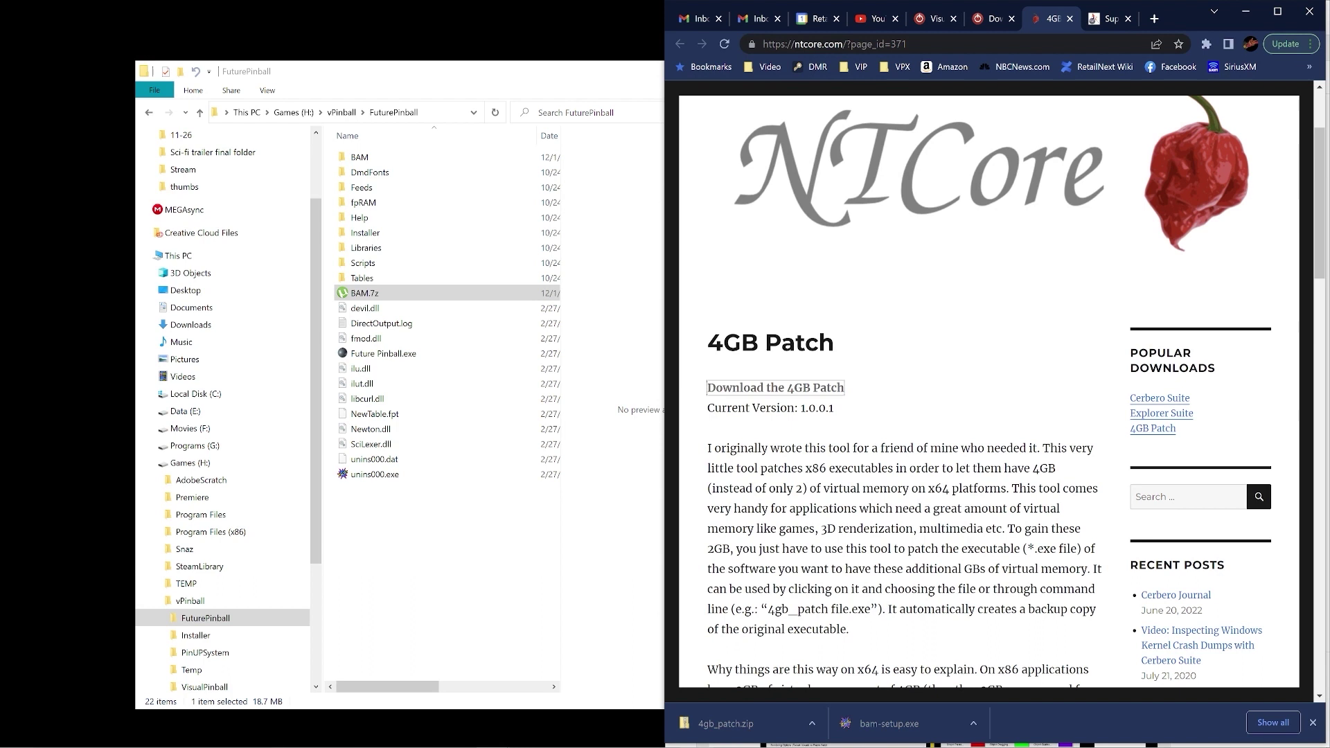
{"action": "left_click", "coordinate": [732, 700]}
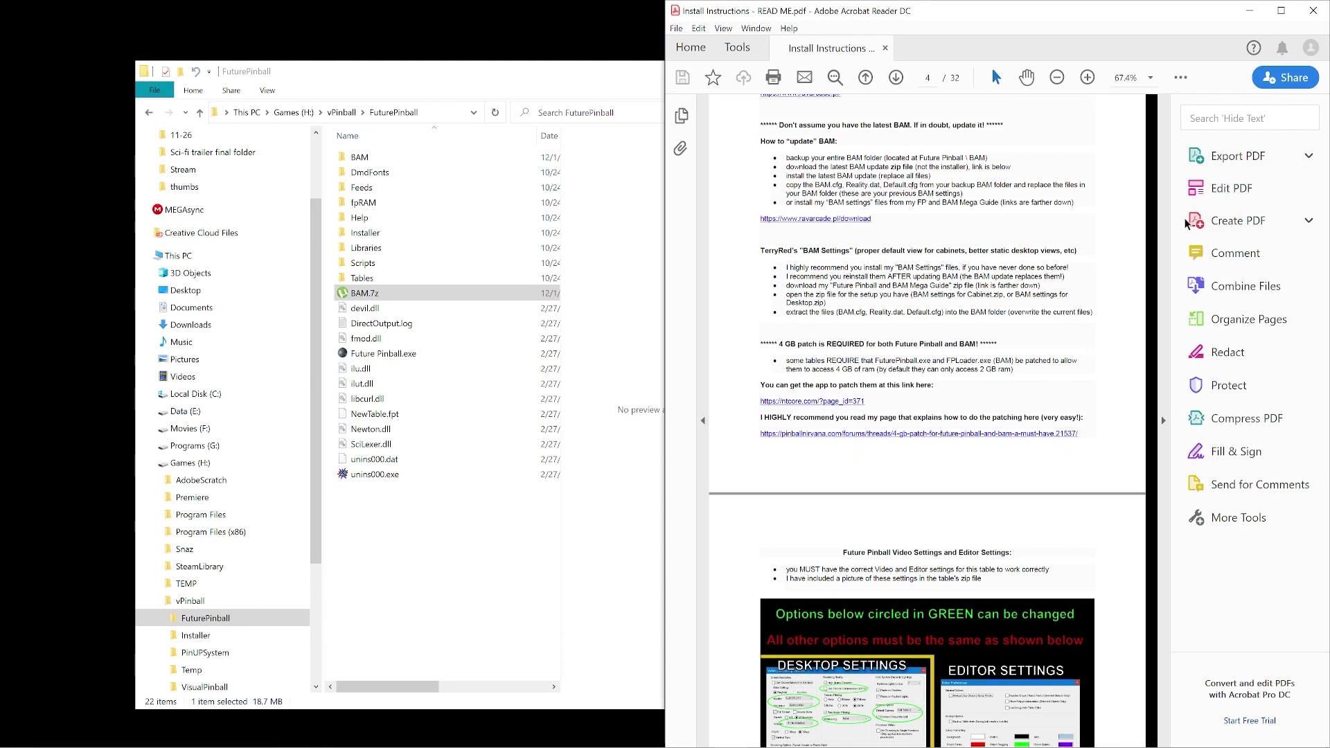
{"action": "left_click", "coordinate": [1250, 14]}
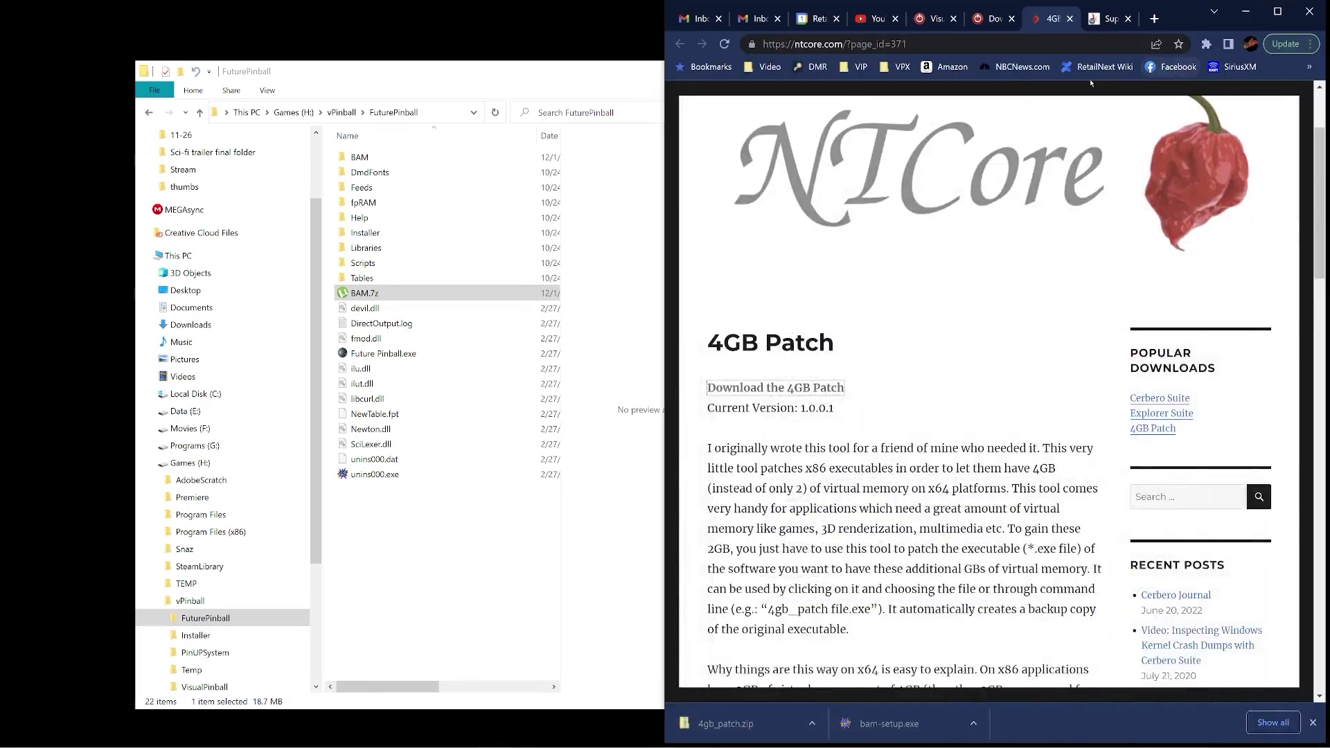
{"action": "left_click", "coordinate": [1101, 19]}
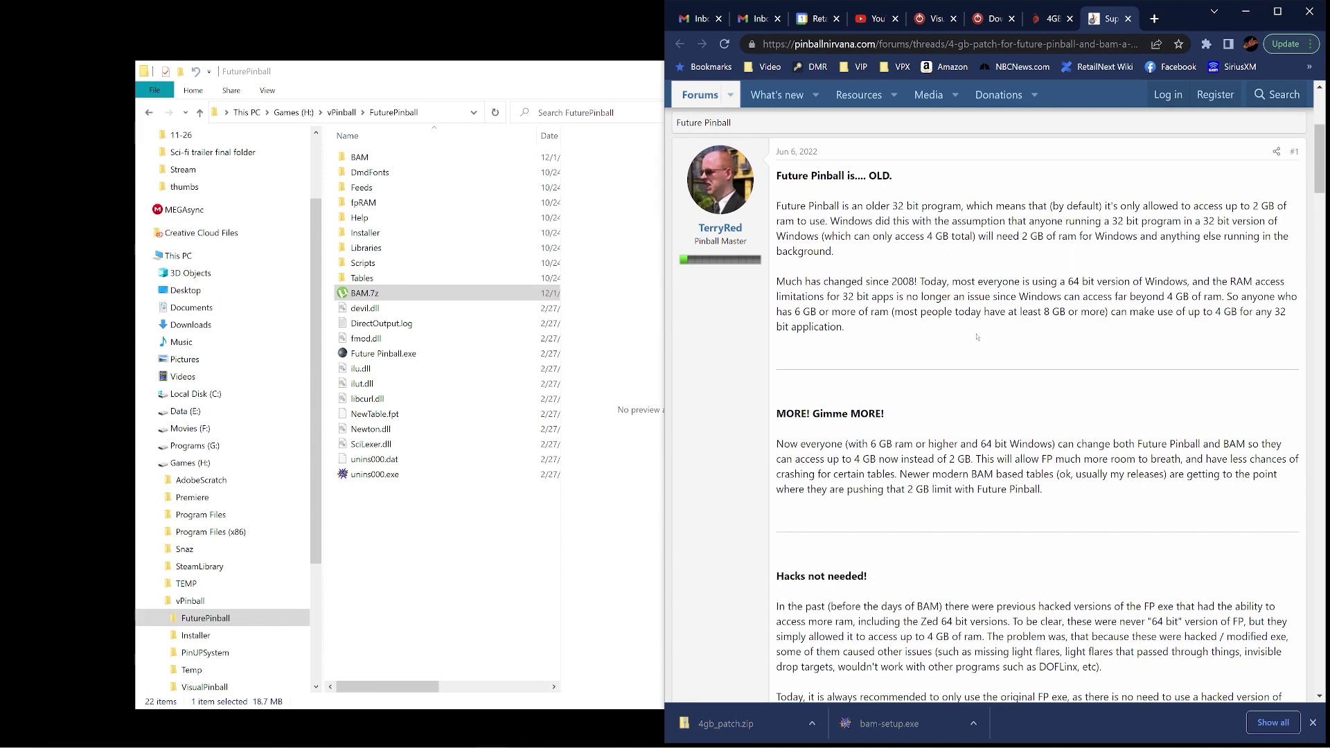
{"action": "scroll", "coordinate": [1030, 345], "scroll_direction": "down", "scroll_amount": 2}
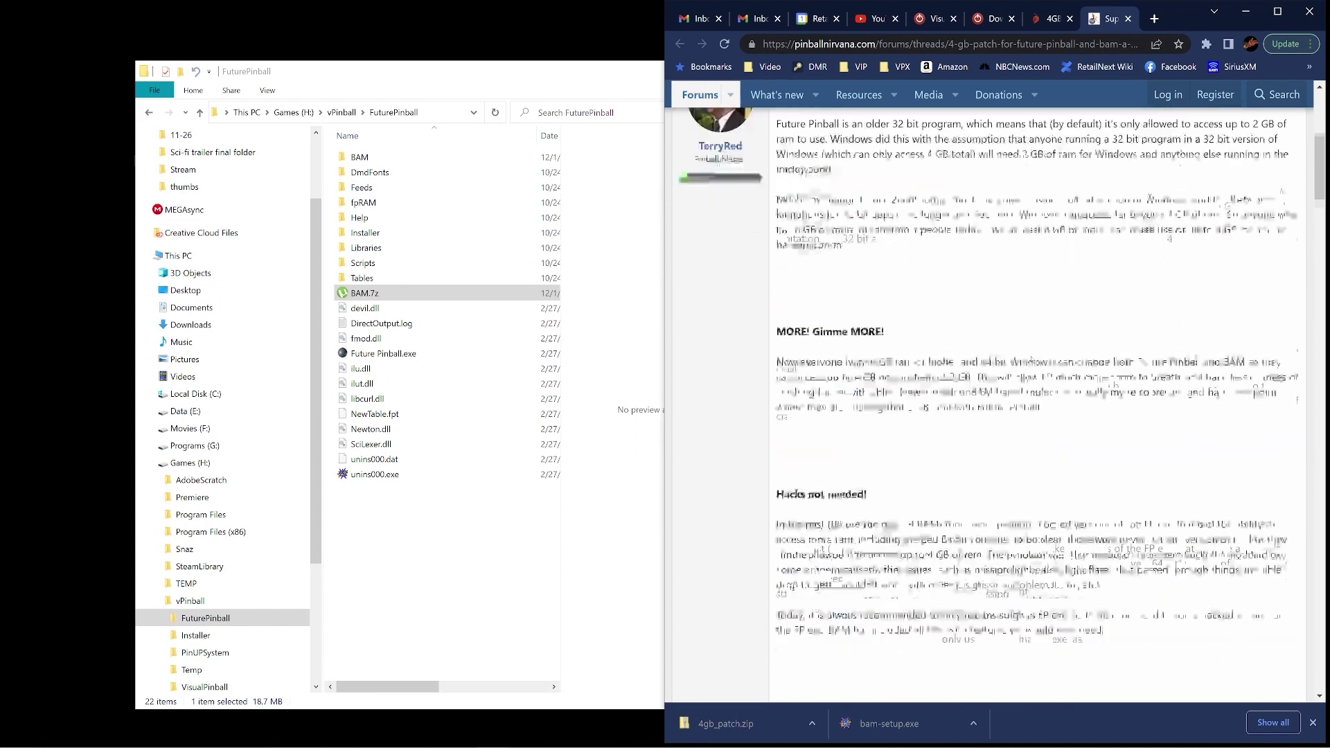
{"action": "scroll", "coordinate": [1032, 360], "scroll_direction": "down", "scroll_amount": 8}
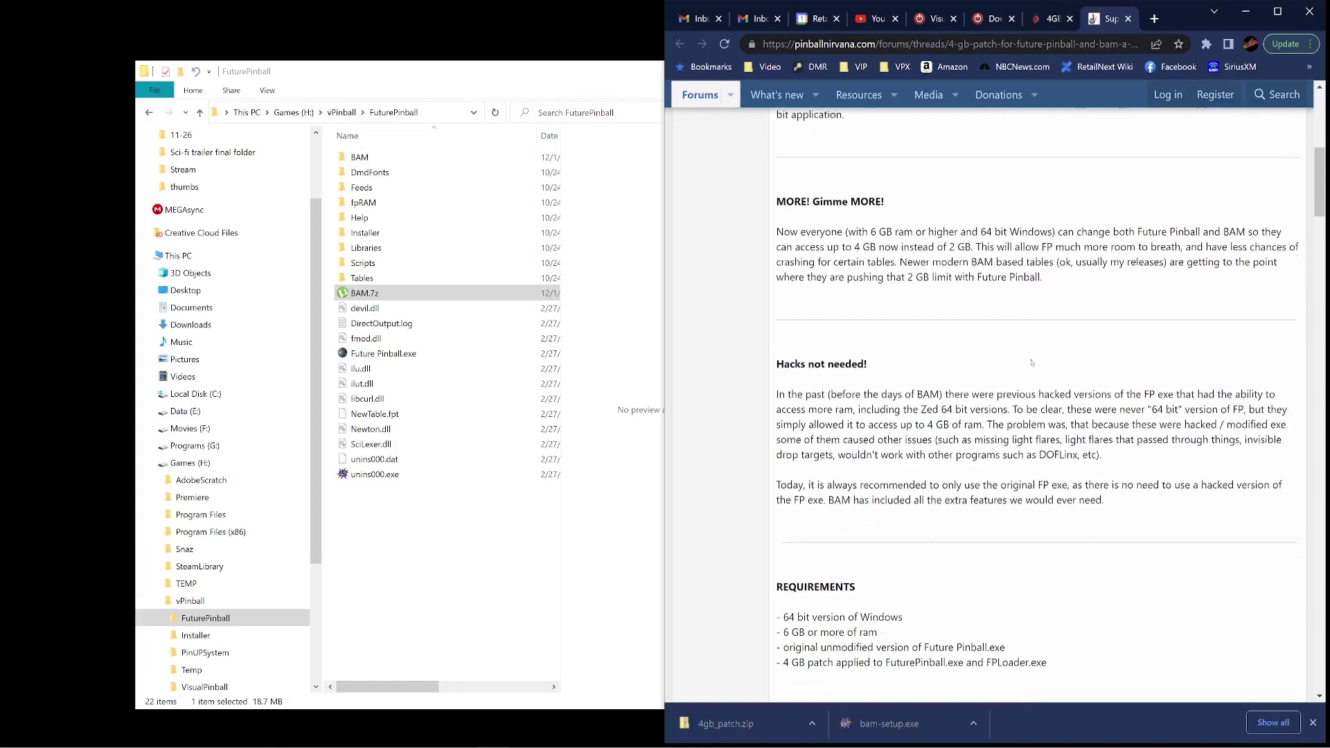
Copy 4gb_patch.exe from the downloaded 4gb_patch.zip into H:\vPinball\FuturePinball
{"action": "left_click", "coordinate": [726, 723]}
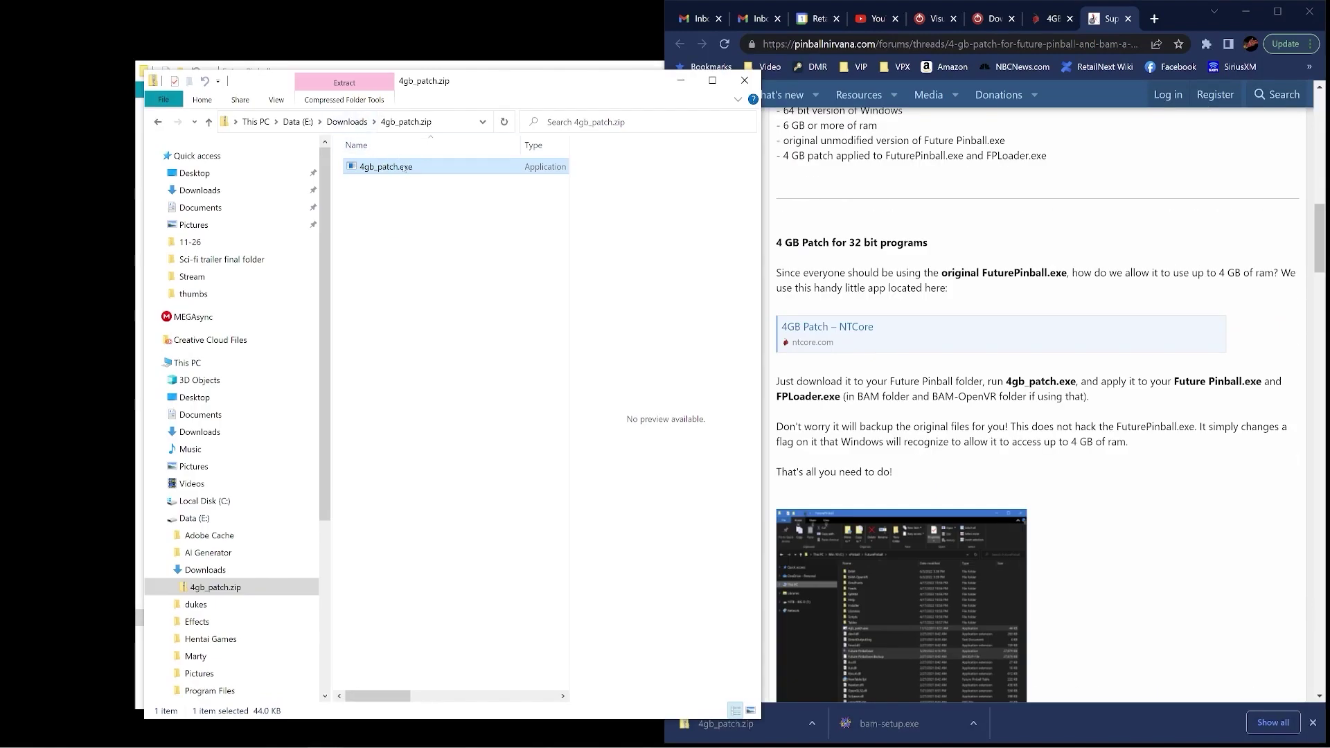
{"action": "right_click", "coordinate": [401, 166]}
{"action": "left_click", "coordinate": [448, 209]}
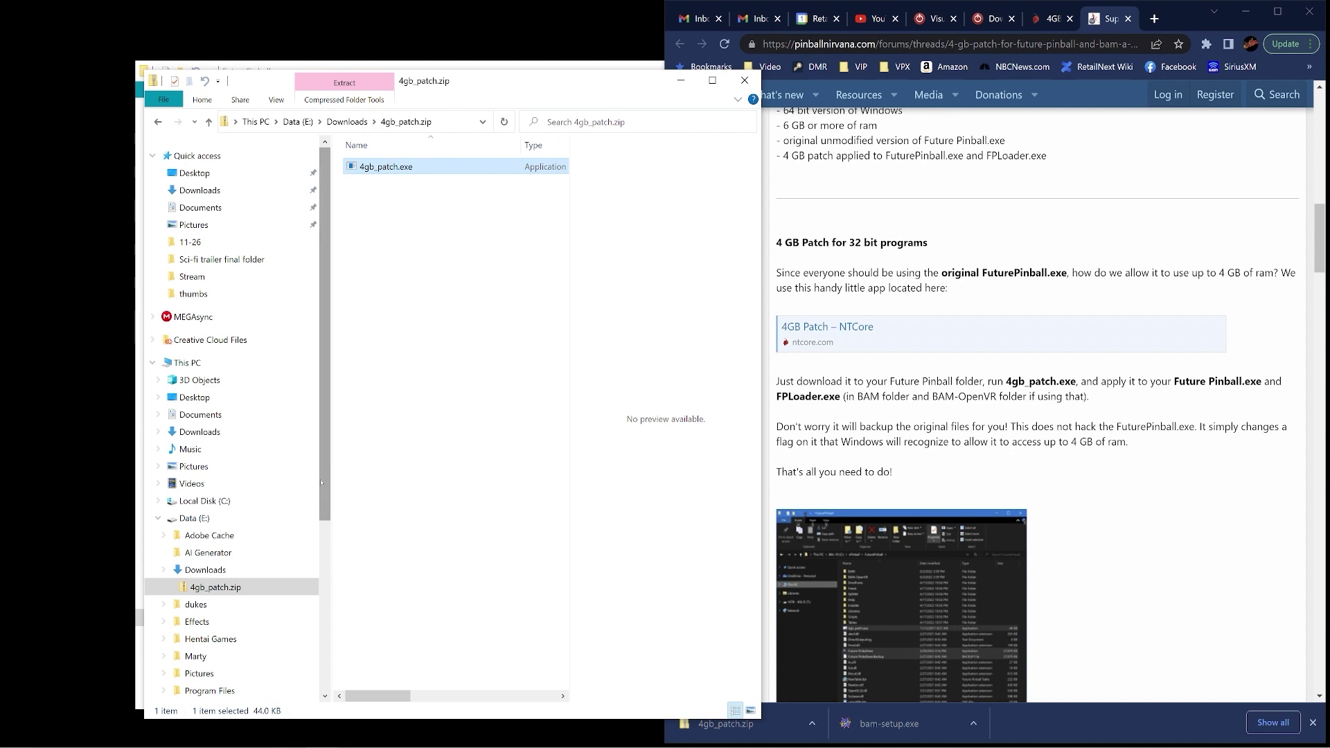
{"action": "scroll", "coordinate": [322, 483], "scroll_direction": "down", "scroll_amount": 4}
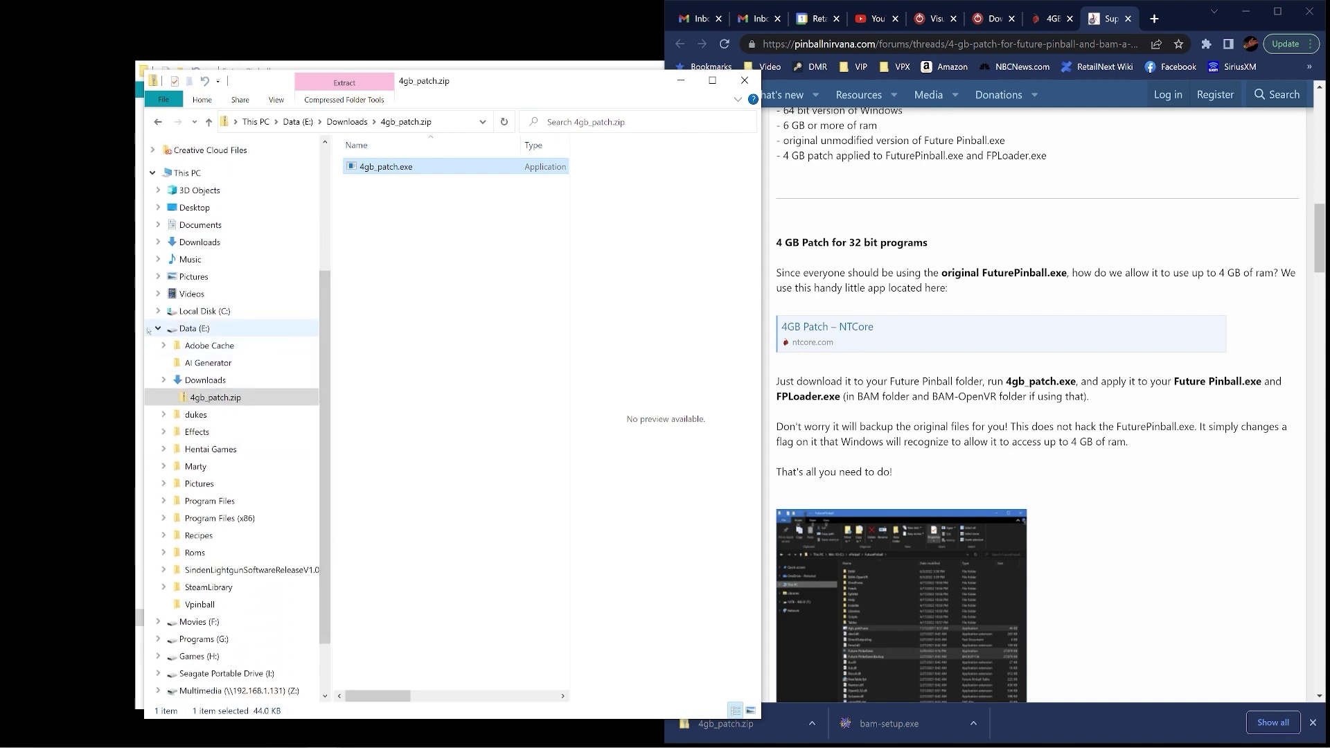
{"action": "left_click", "coordinate": [158, 328]}
{"action": "left_click", "coordinate": [228, 575]}
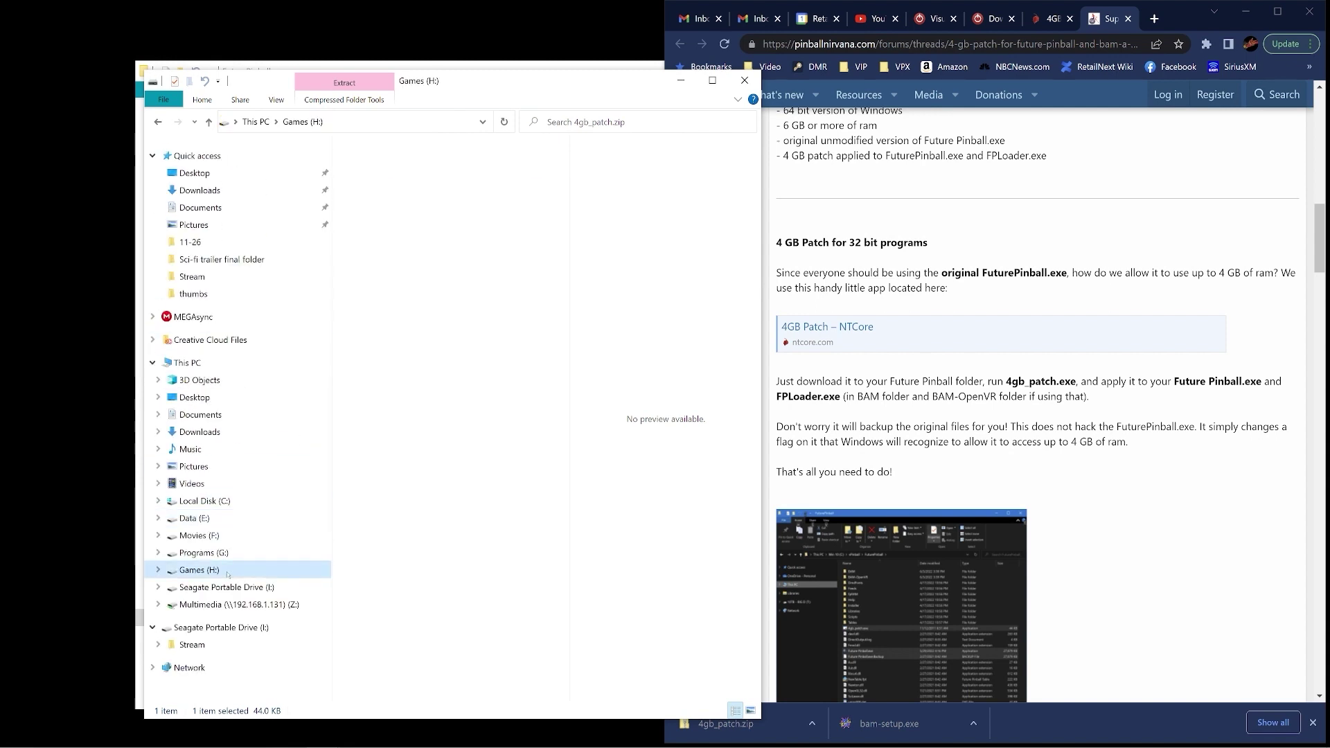
{"action": "double_click", "coordinate": [454, 357]}
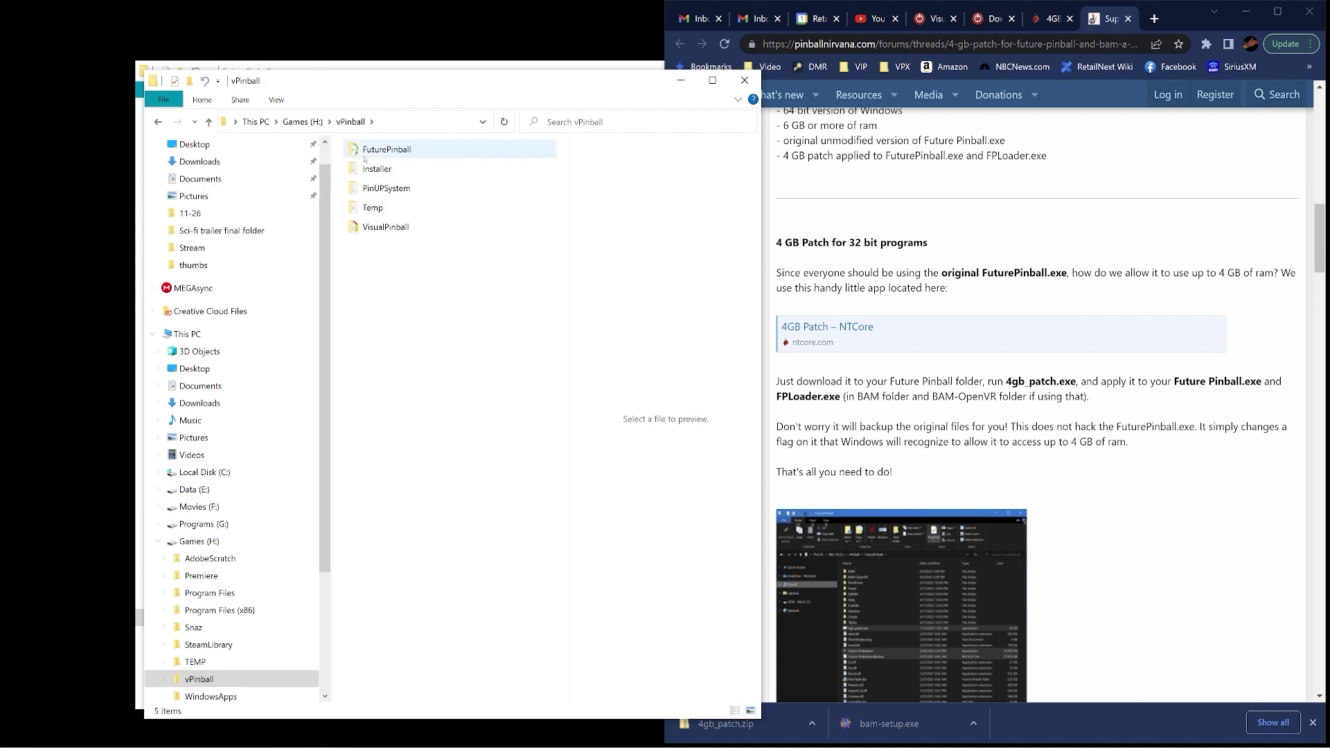
{"action": "double_click", "coordinate": [363, 156]}
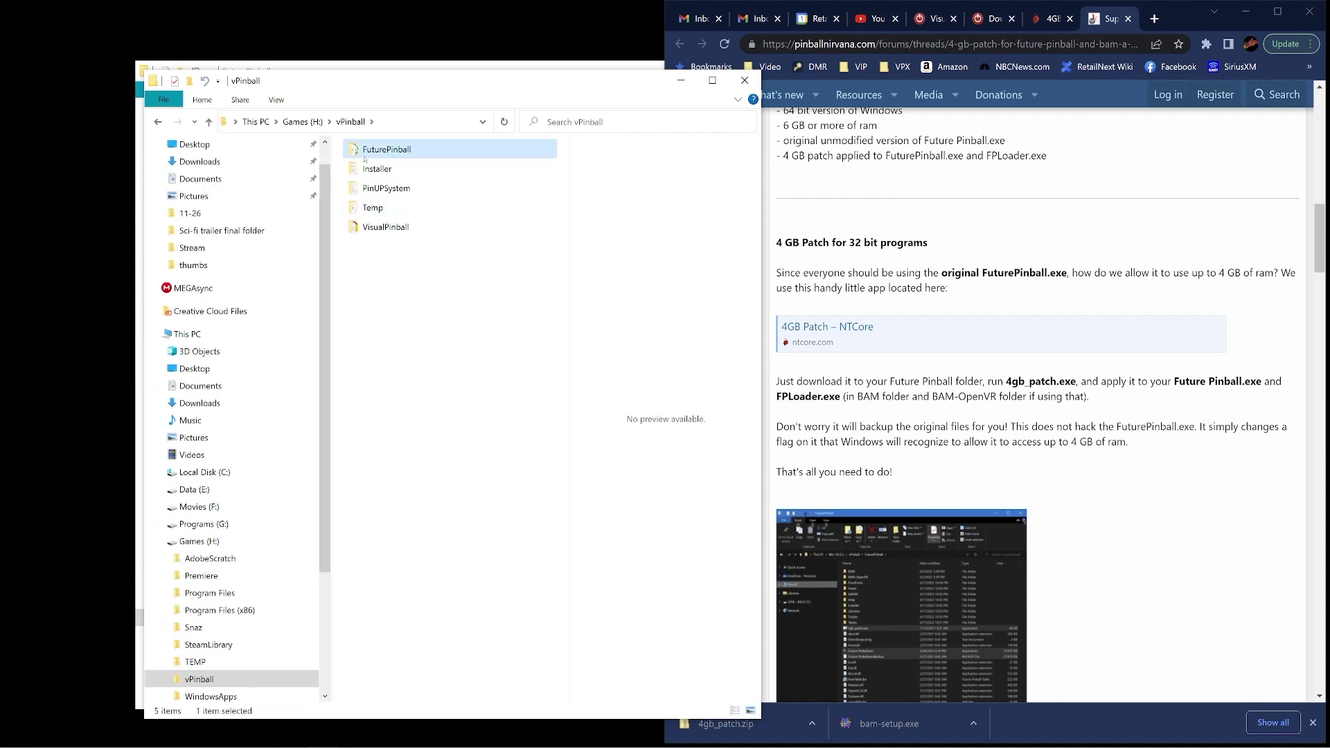
{"action": "right_click", "coordinate": [398, 545]}
{"action": "left_click", "coordinate": [426, 406]}
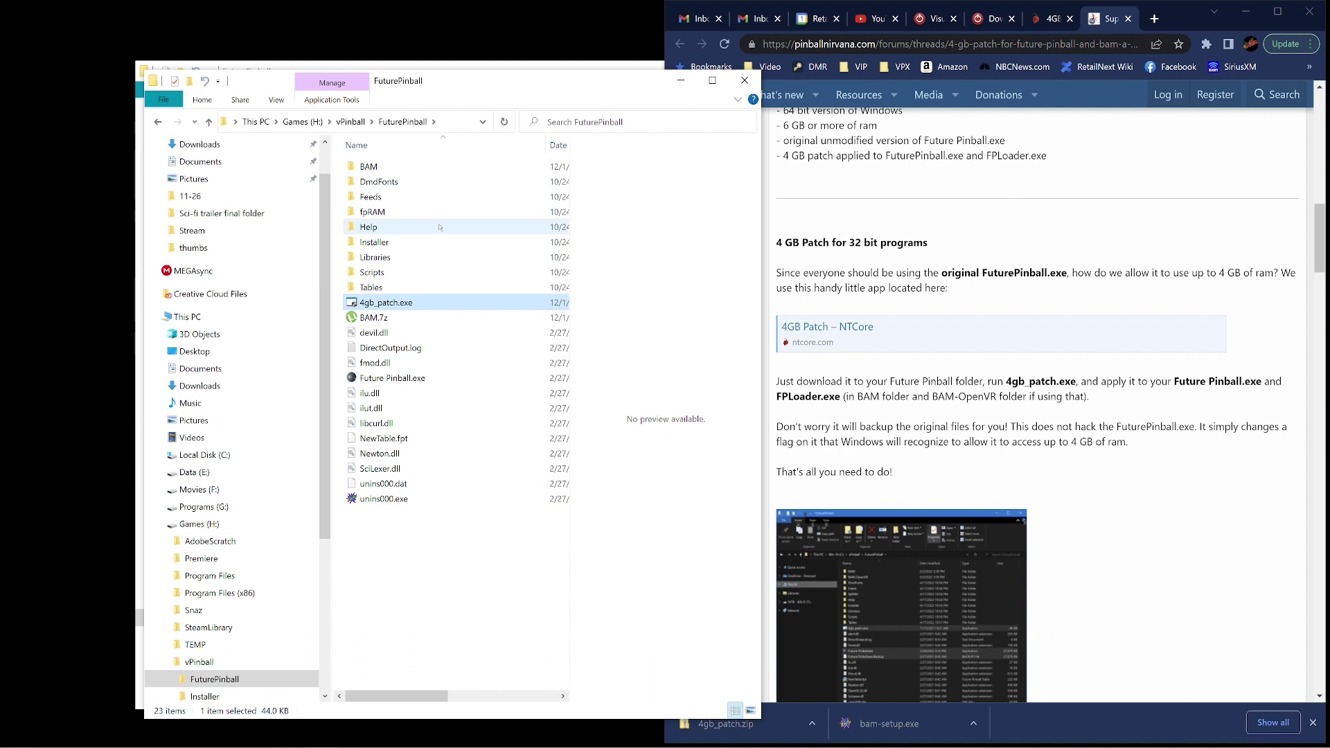
Read on through the patching guide, run 4gb_patch.exe and apply the patch to Future Pinball.exe
{"action": "left_click", "coordinate": [963, 277]}
{"action": "scroll", "coordinate": [963, 277], "scroll_direction": "down", "scroll_amount": 2}
{"action": "scroll", "coordinate": [961, 276], "scroll_direction": "down", "scroll_amount": 2}
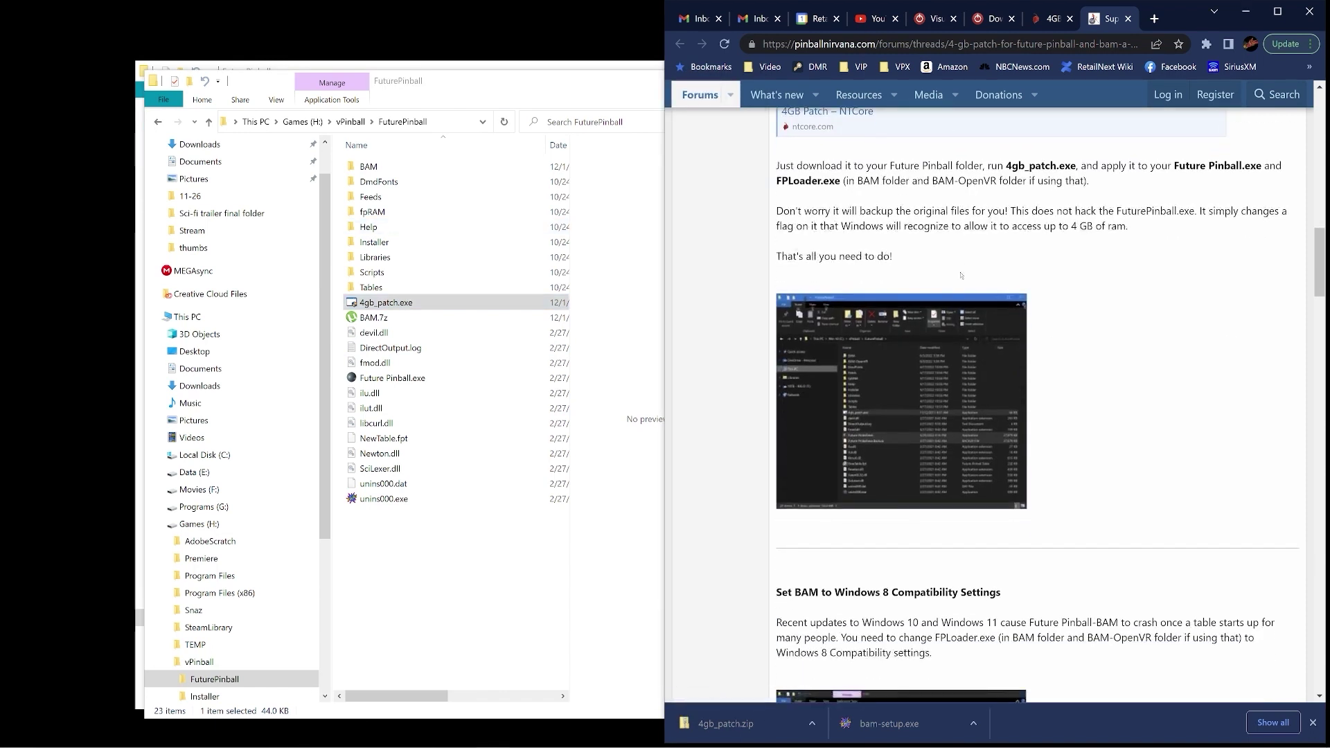
{"action": "scroll", "coordinate": [960, 276], "scroll_direction": "down", "scroll_amount": 5}
{"action": "scroll", "coordinate": [960, 276], "scroll_direction": "down", "scroll_amount": 5}
{"action": "left_click", "coordinate": [404, 306]}
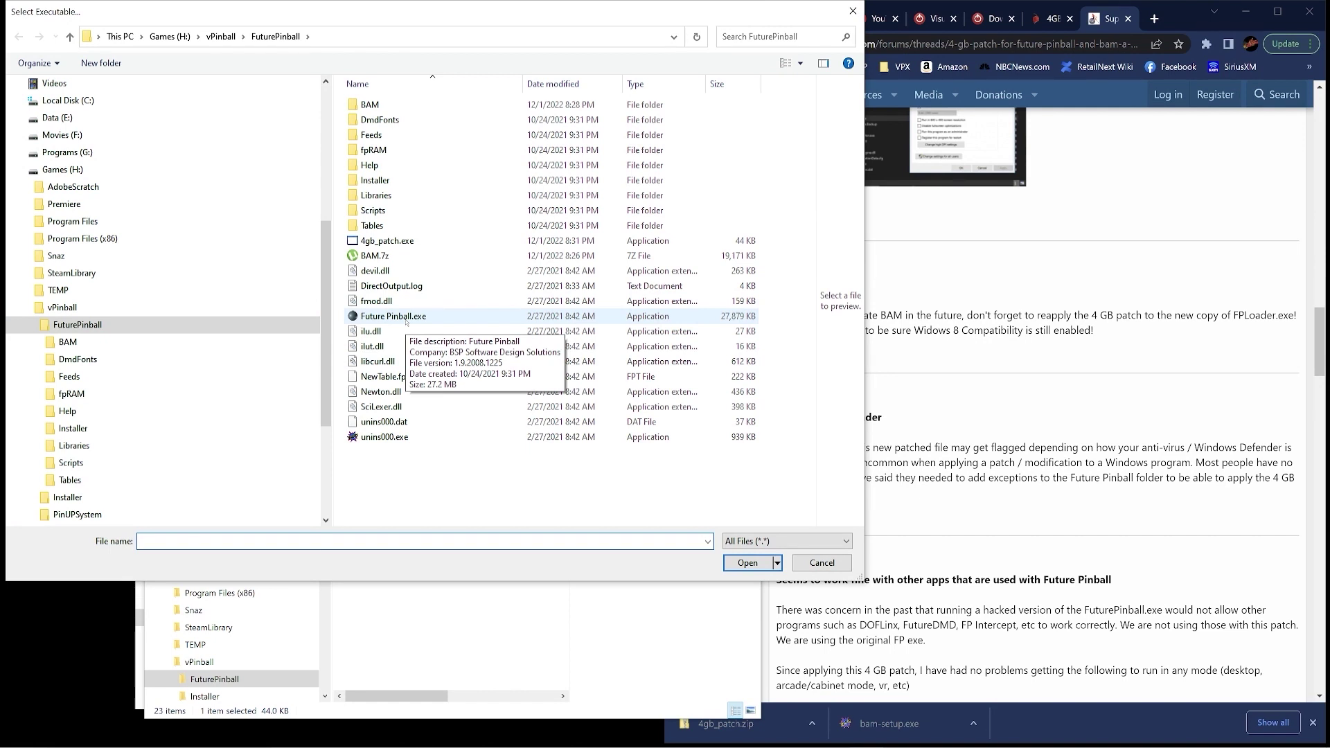
{"action": "double_click", "coordinate": [405, 321]}
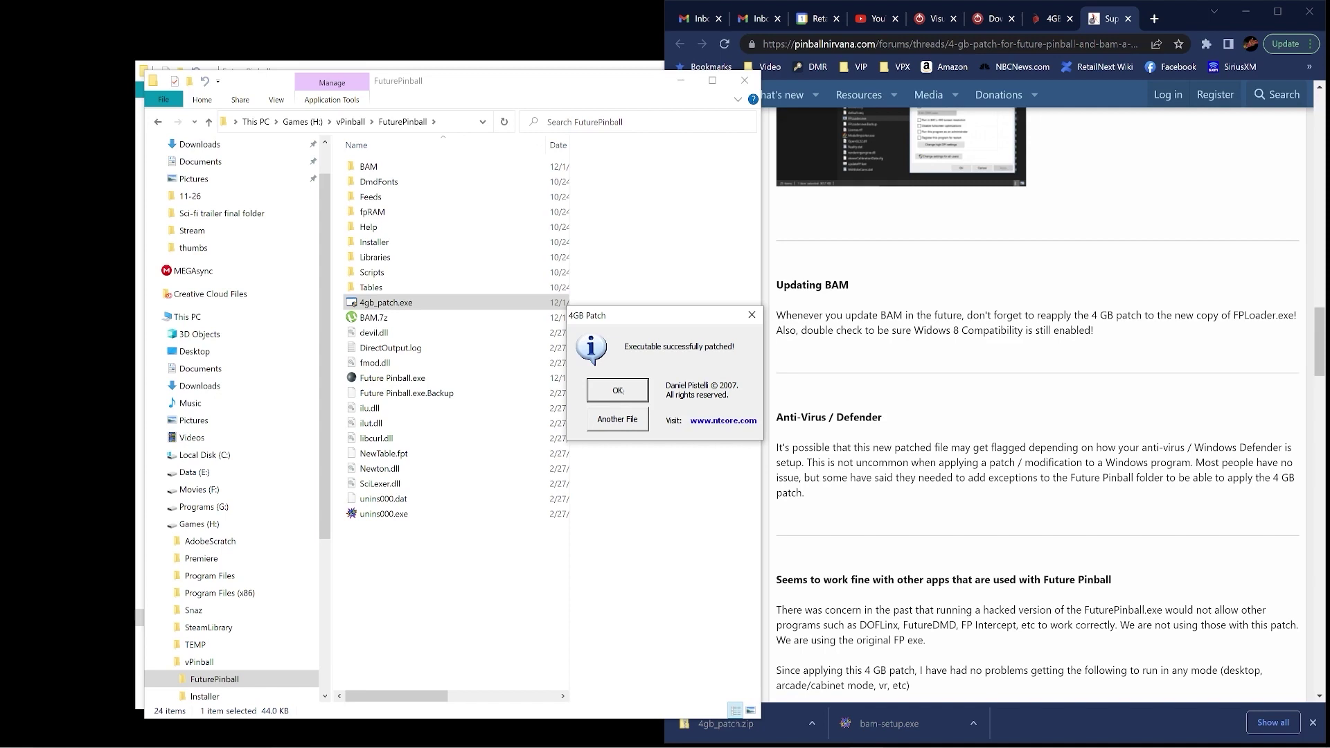
{"action": "left_click", "coordinate": [617, 390]}
Check the patching guide, run 4gb_patch.exe again and apply the patch to FPLoader.exe in the BAM folder
{"action": "scroll", "coordinate": [1161, 248], "scroll_direction": "up", "scroll_amount": 5}
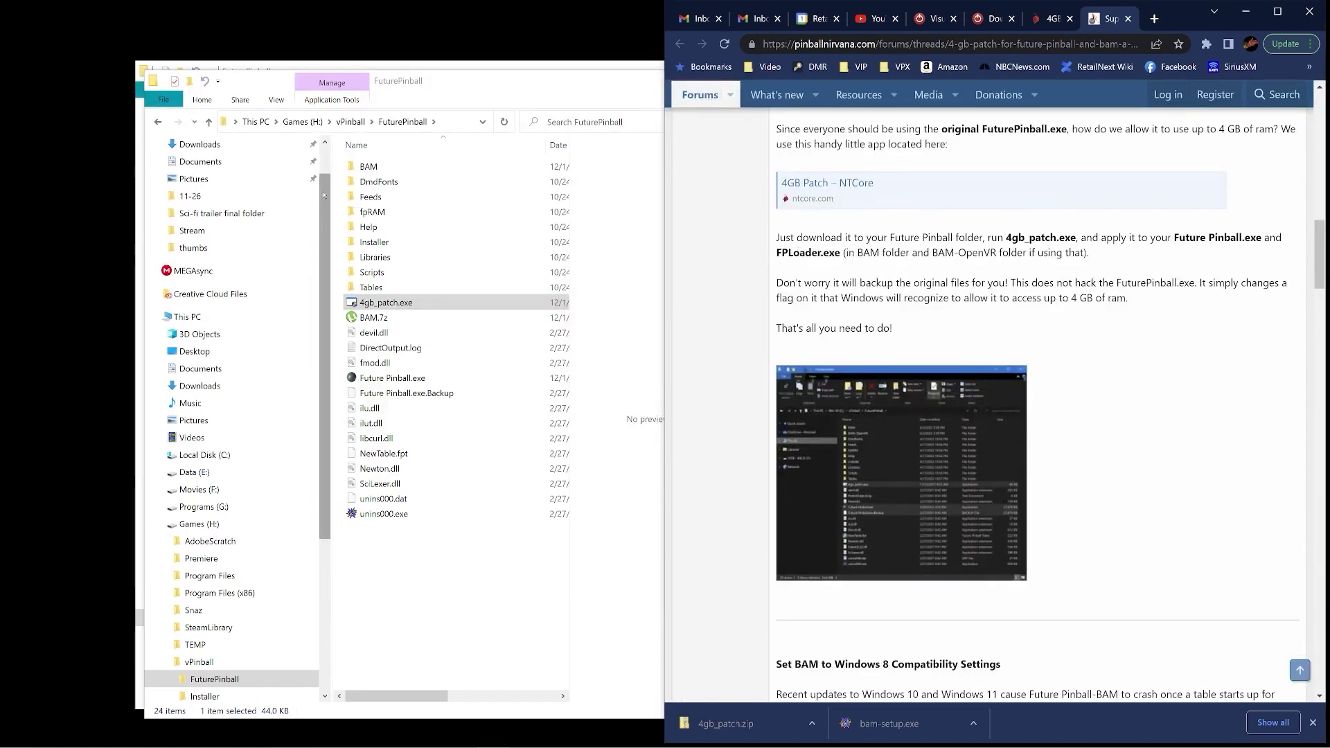
{"action": "double_click", "coordinate": [368, 167]}
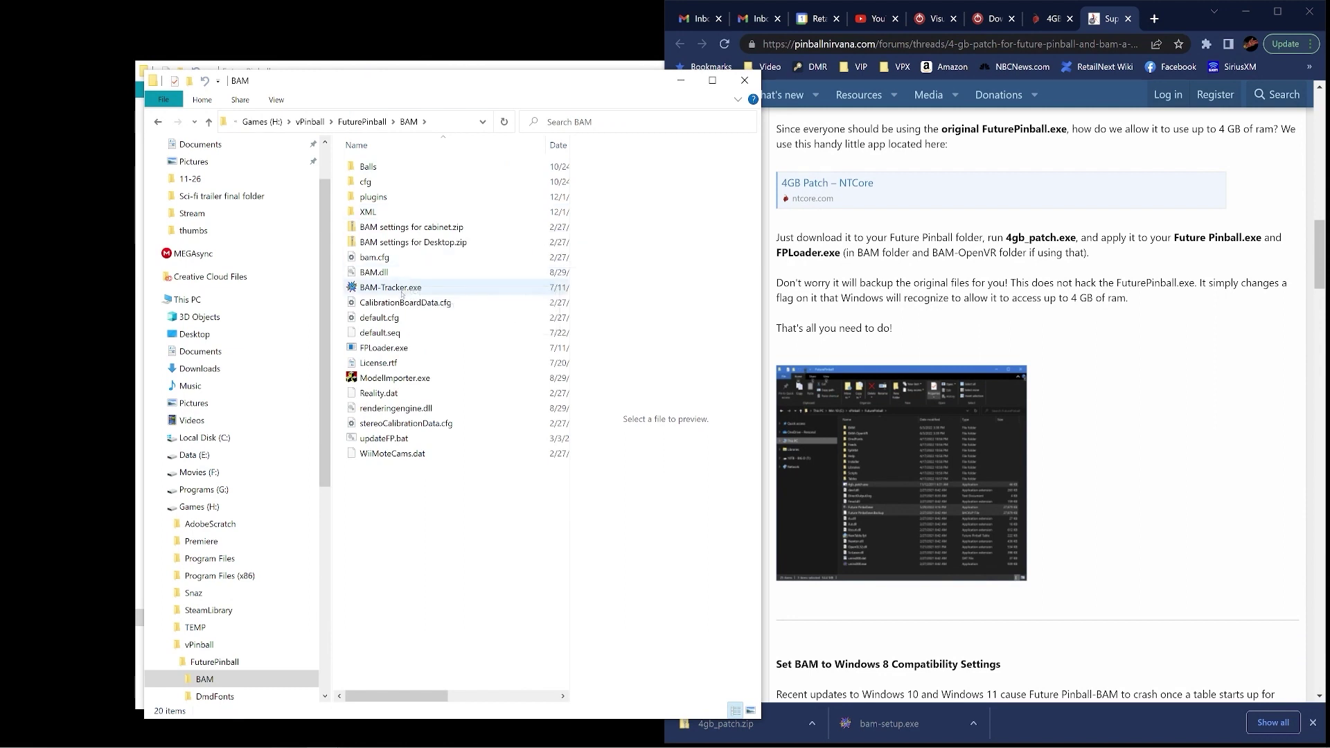
{"action": "left_click", "coordinate": [361, 121]}
{"action": "double_click", "coordinate": [385, 303]}
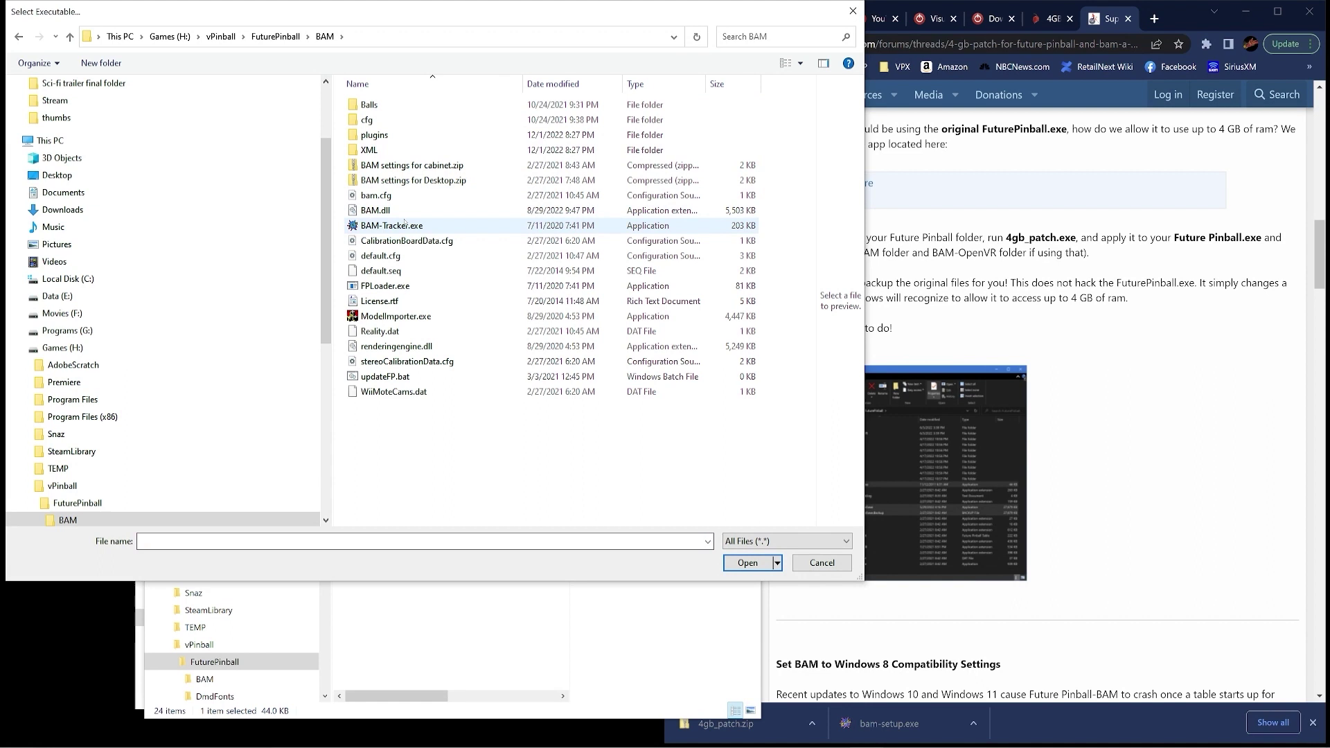
{"action": "left_click", "coordinate": [387, 286]}
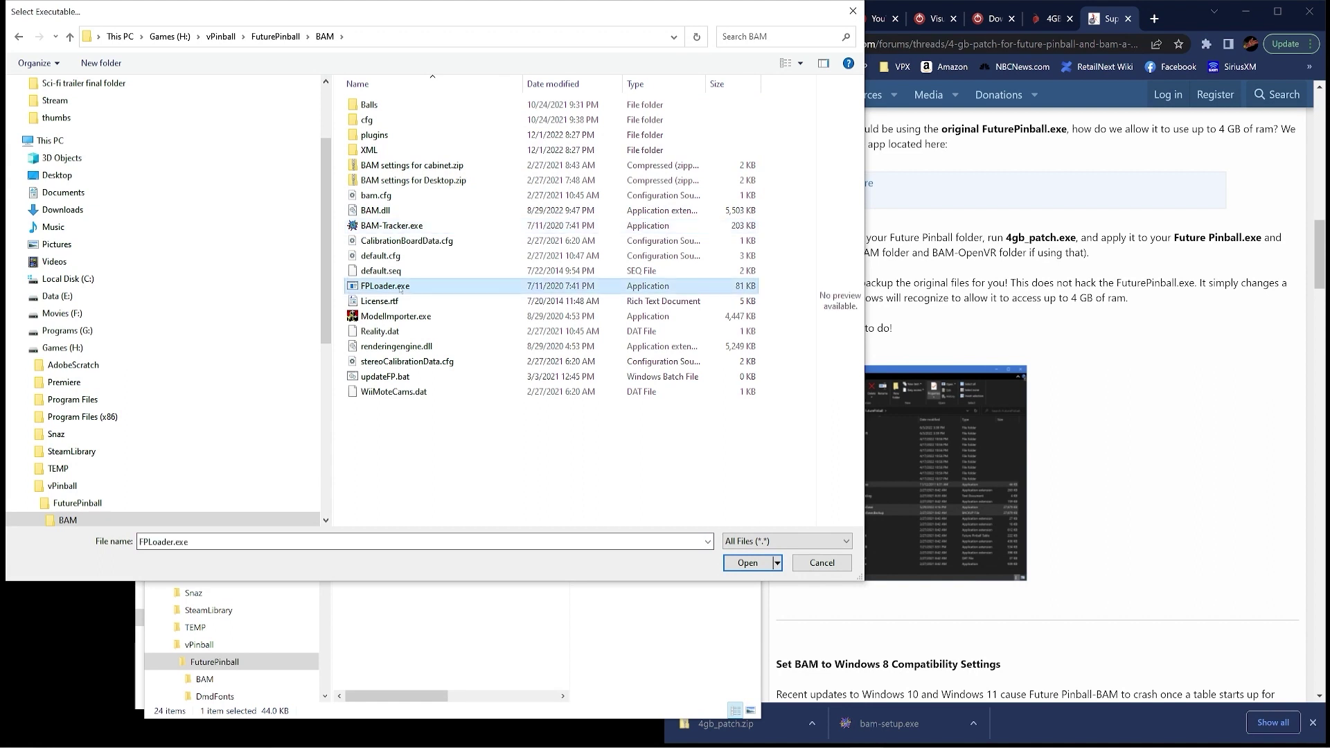
{"action": "left_click", "coordinate": [767, 564]}
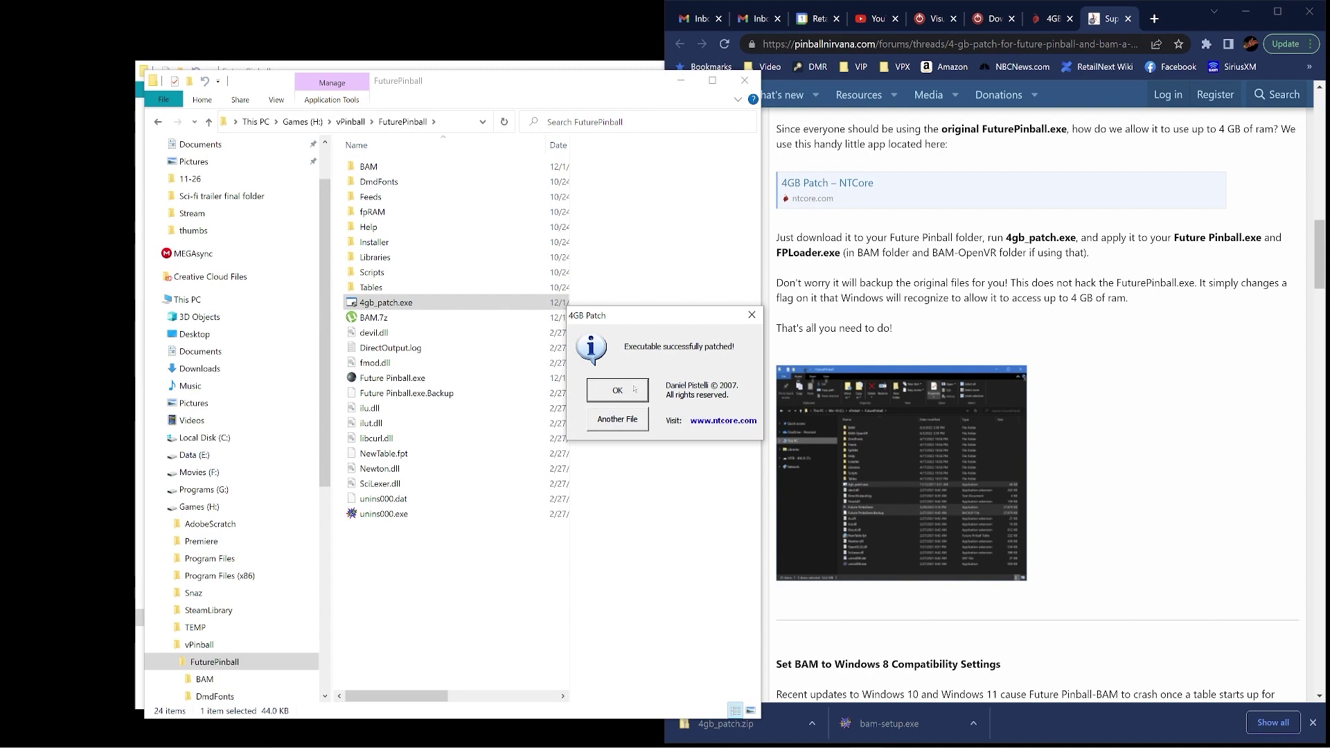
{"action": "key", "text": "Return"}
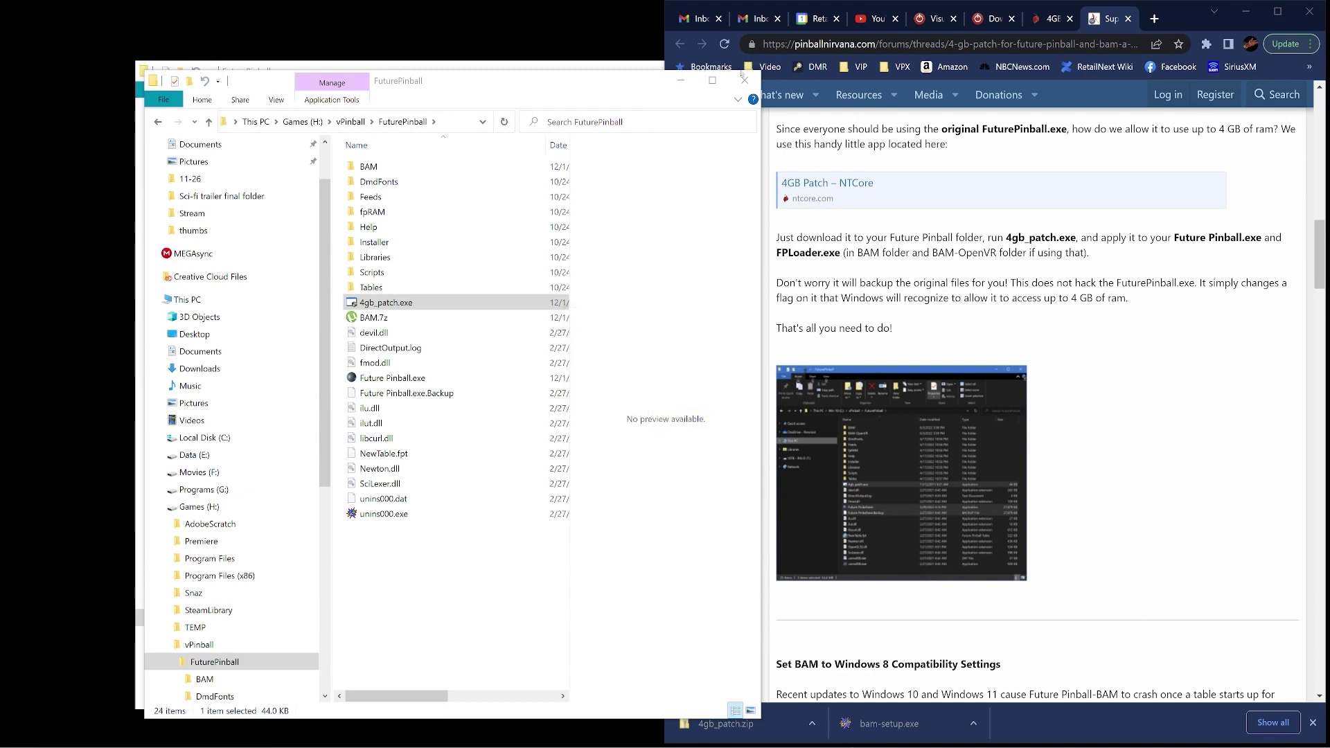
Go over the README's table requirements again and enlarge its picture of the required Future Pinball video and editor settings
{"action": "left_click", "coordinate": [742, 70]}
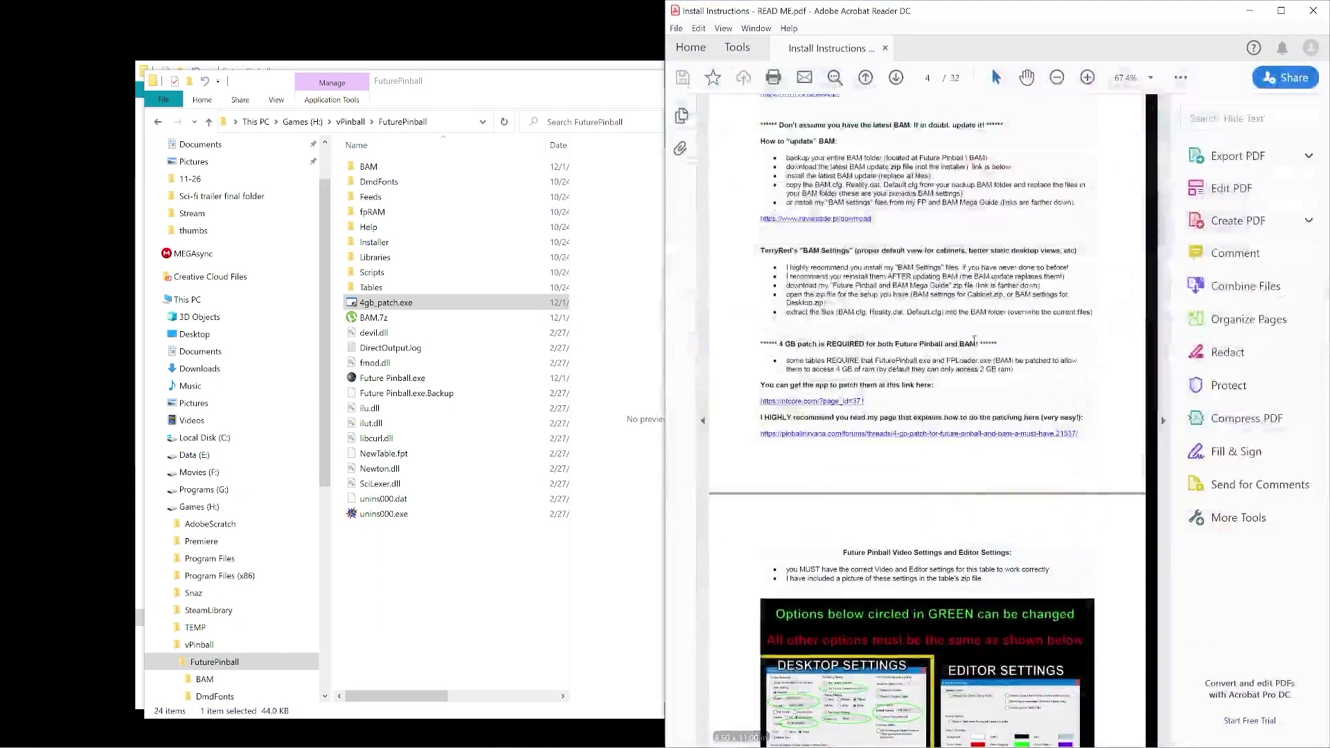
{"action": "scroll", "coordinate": [910, 311], "scroll_direction": "up", "scroll_amount": 1}
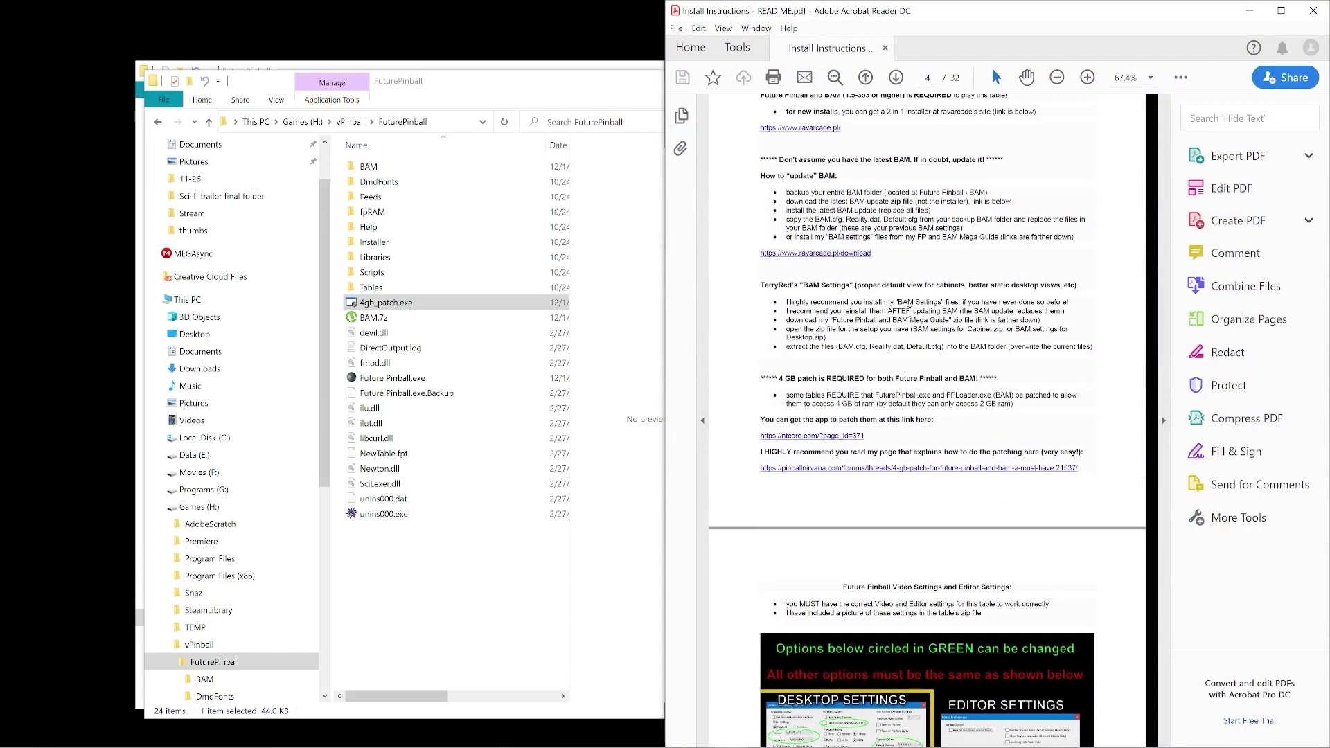
{"action": "scroll", "coordinate": [904, 277], "scroll_direction": "up", "scroll_amount": 3}
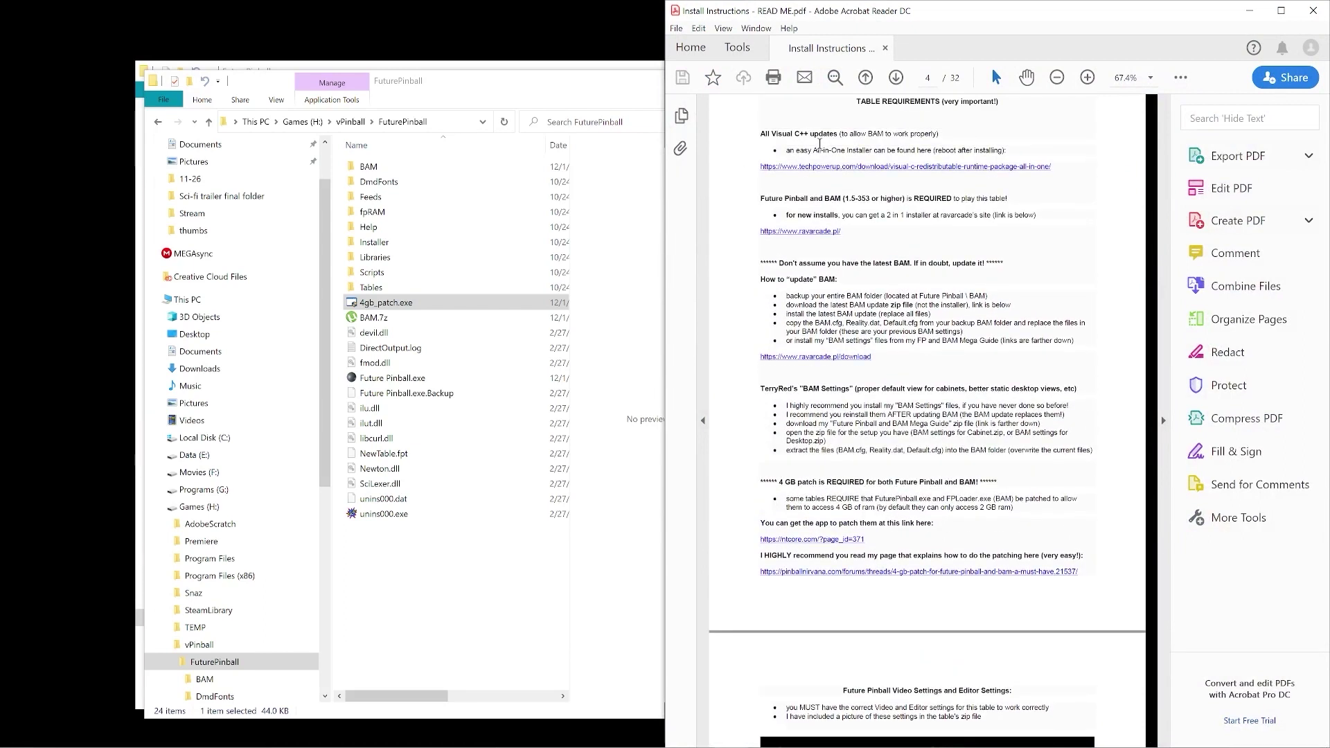
{"action": "right_click", "coordinate": [826, 217]}
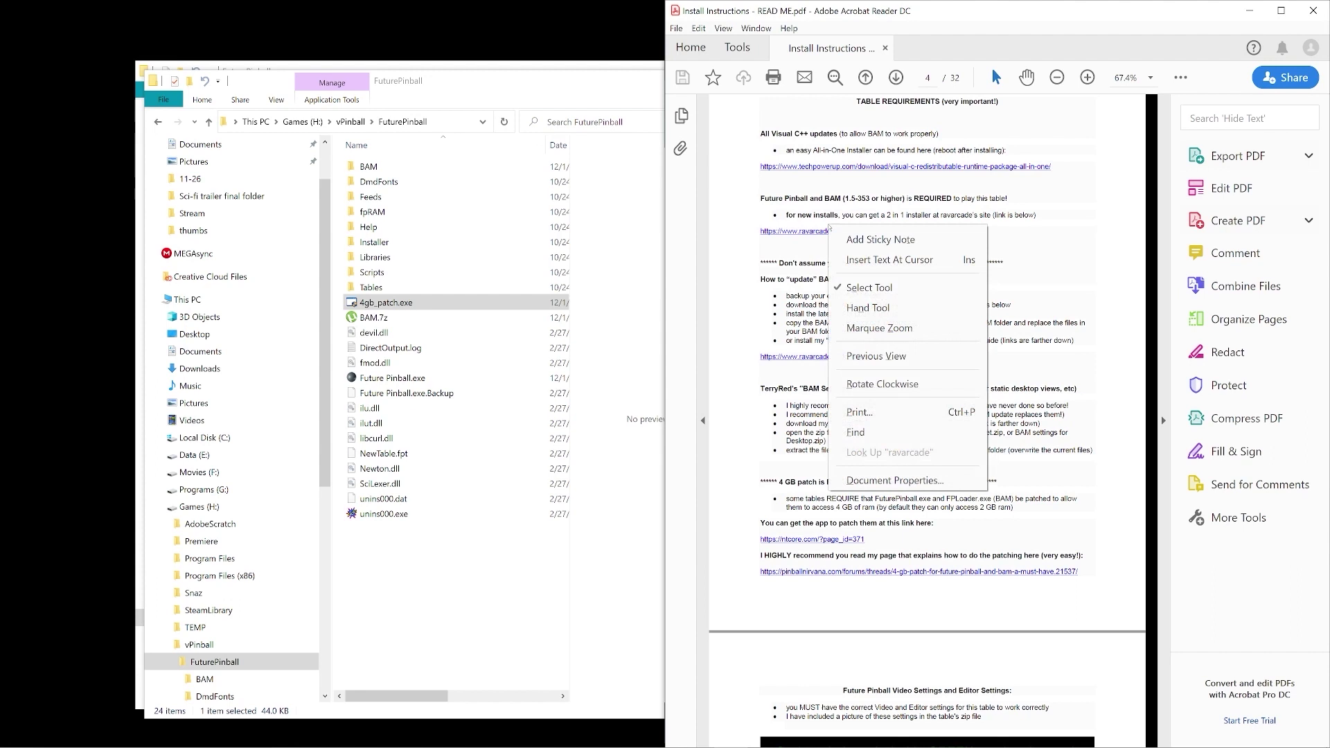
{"action": "left_click", "coordinate": [817, 216]}
{"action": "scroll", "coordinate": [878, 356], "scroll_direction": "down", "scroll_amount": 2}
{"action": "scroll", "coordinate": [878, 355], "scroll_direction": "down", "scroll_amount": 5}
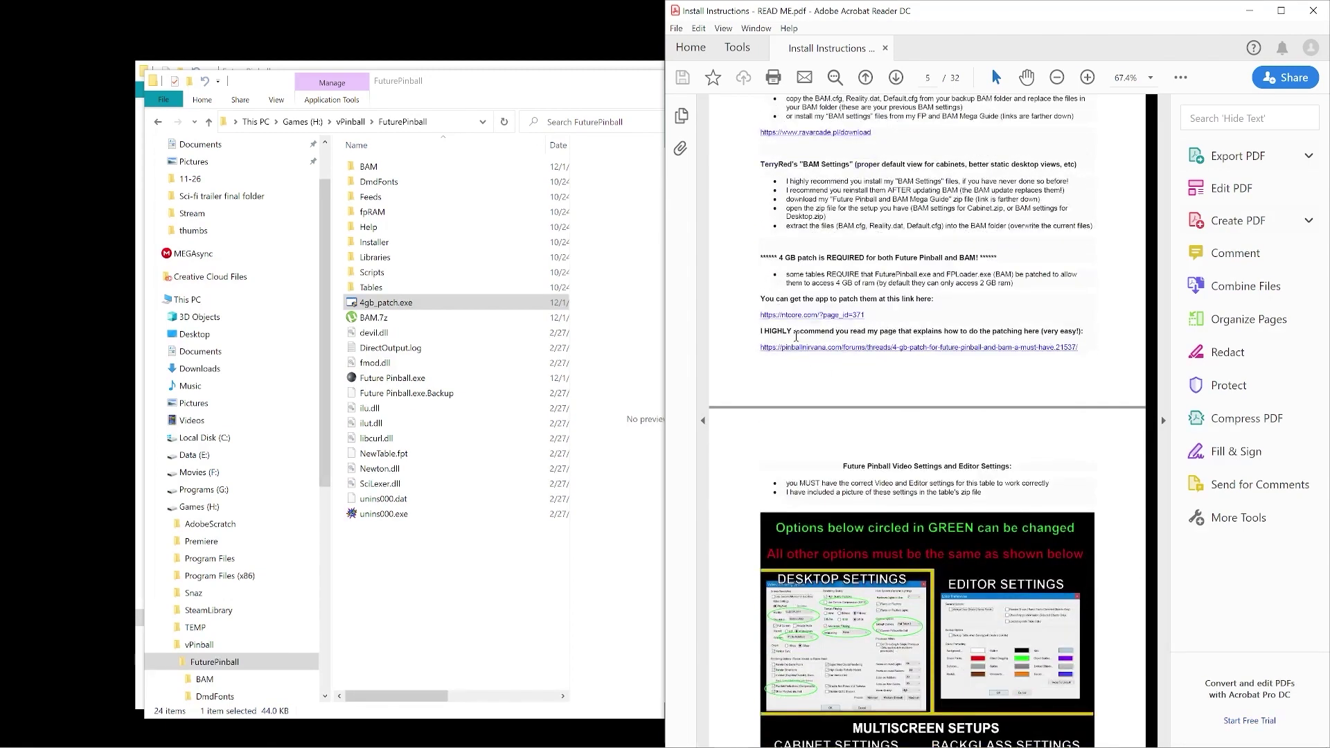
{"action": "scroll", "coordinate": [878, 452], "scroll_direction": "down", "scroll_amount": 6}
{"action": "scroll", "coordinate": [946, 162], "scroll_direction": "down", "scroll_amount": 3}
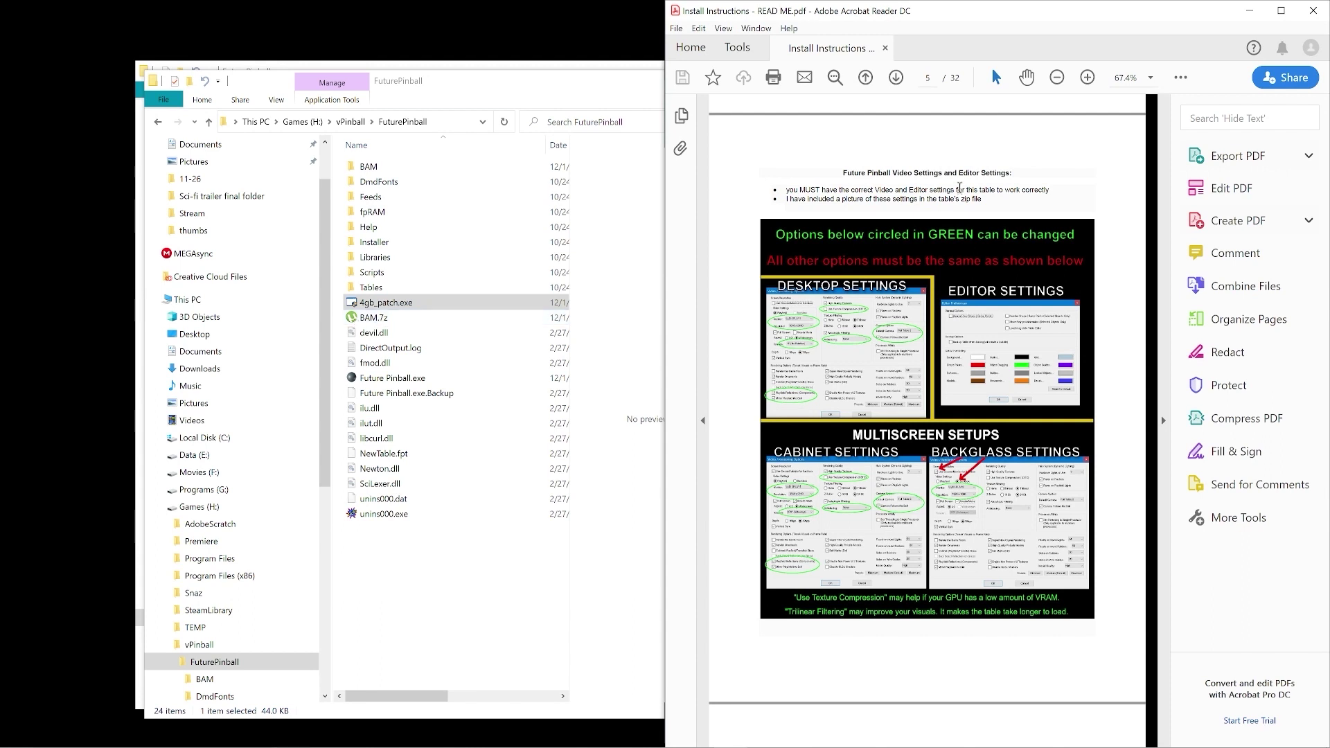
{"action": "scroll", "coordinate": [959, 187], "scroll_direction": "down", "scroll_amount": 1}
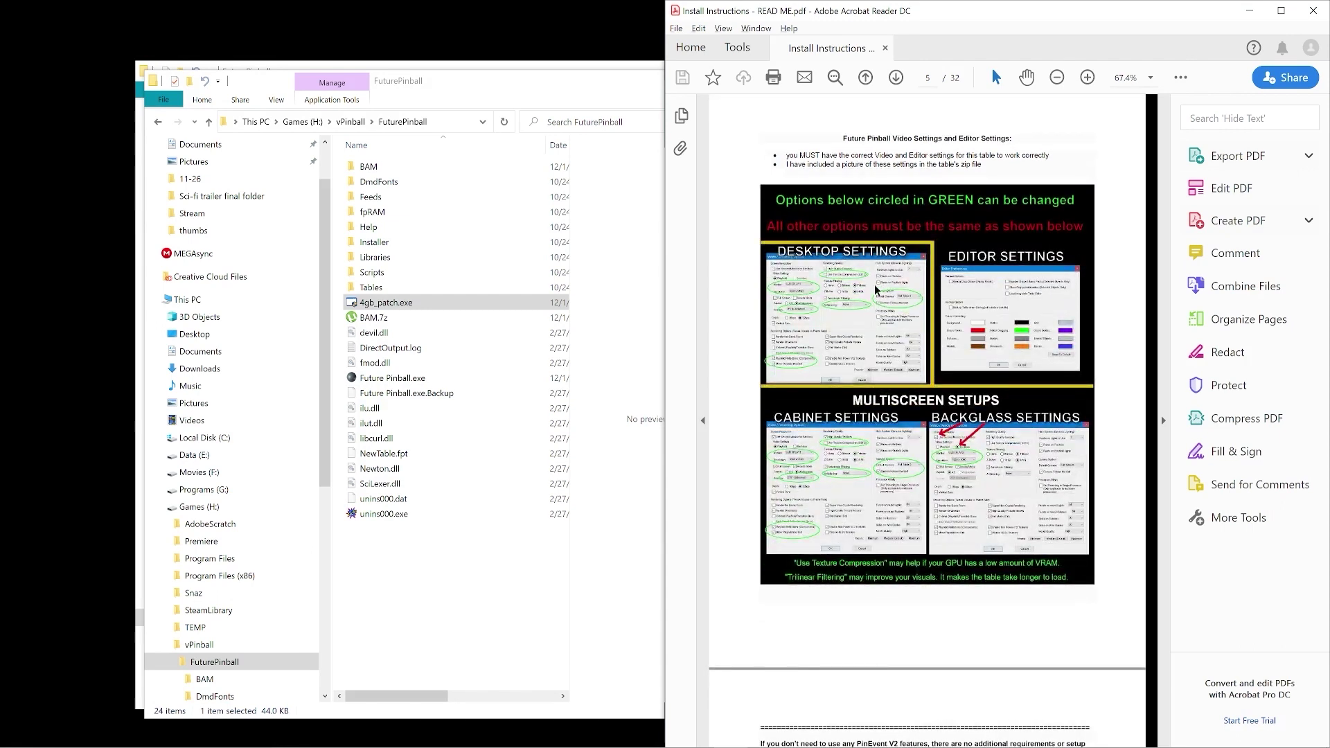
{"action": "scroll", "coordinate": [874, 284], "scroll_direction": "up", "scroll_amount": 2}
{"action": "key", "text": "alt"}
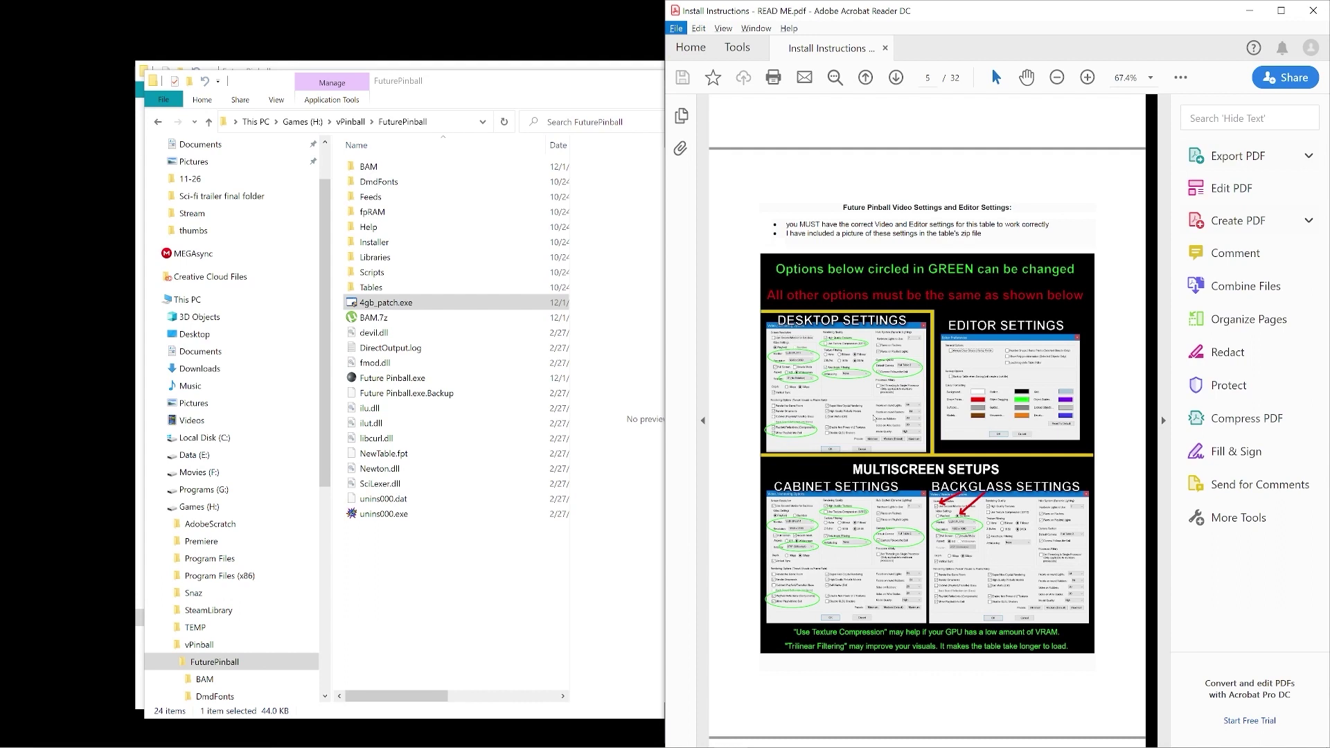
{"action": "scroll", "coordinate": [958, 108], "scroll_direction": "up", "scroll_amount": 3}
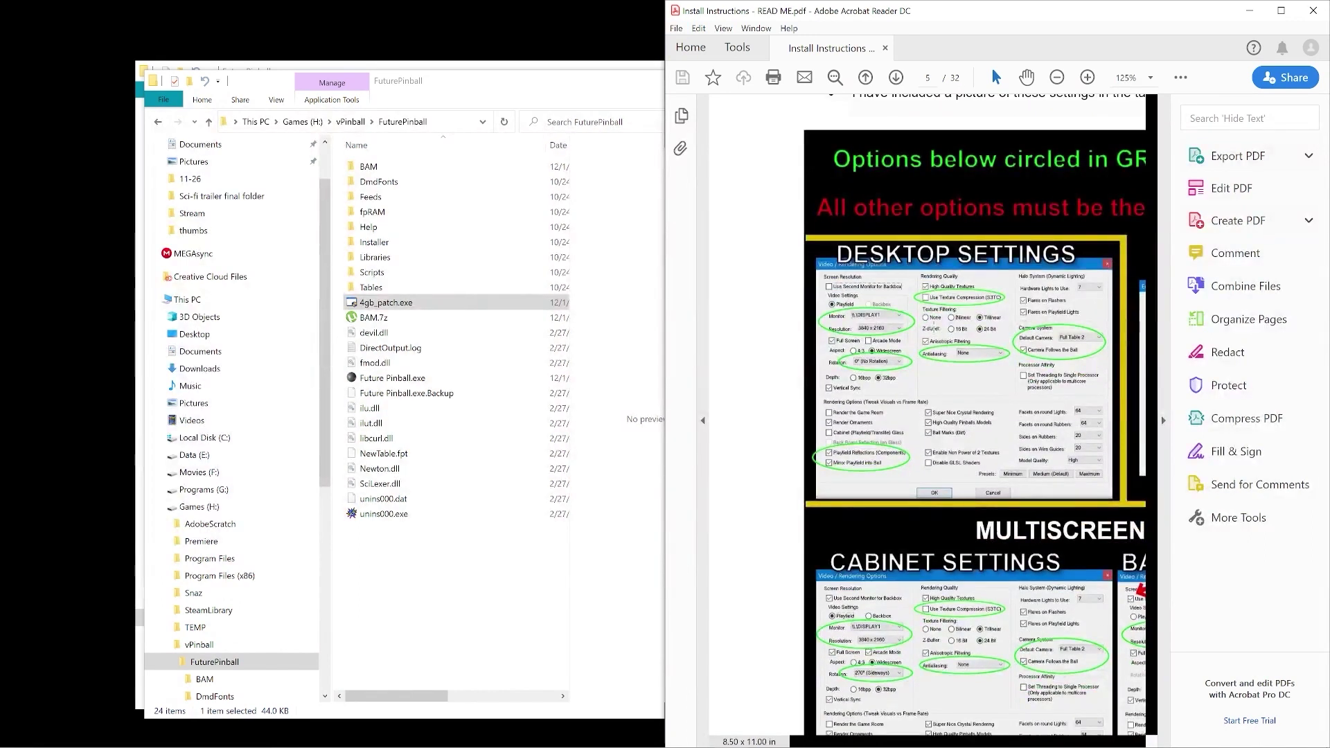
Launch Future Pinball.exe from the FuturePinball folder and open its Video / Rendering Options
{"action": "left_click", "coordinate": [386, 381]}
{"action": "double_click", "coordinate": [386, 384]}
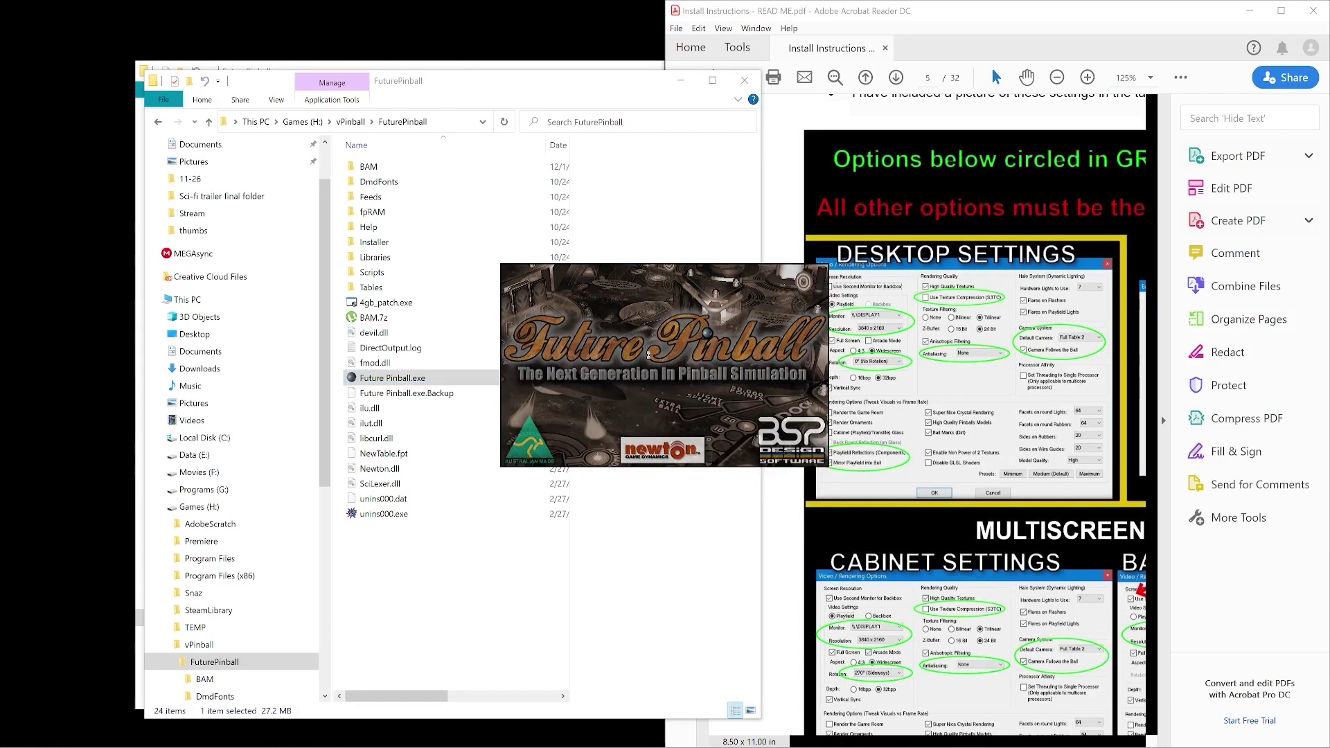
{"action": "left_click", "coordinate": [1018, 237]}
{"action": "scroll", "coordinate": [1018, 237], "scroll_direction": "up", "scroll_amount": 2}
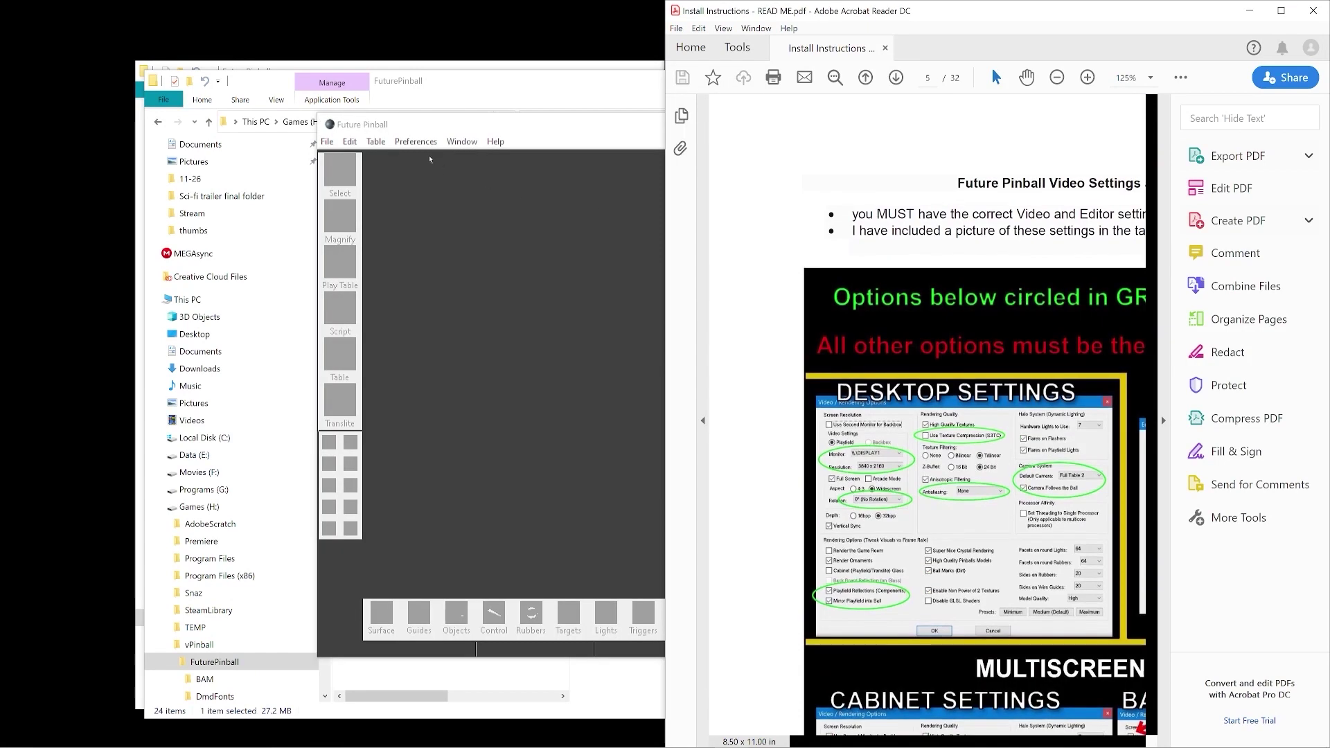
{"action": "left_click", "coordinate": [416, 142]}
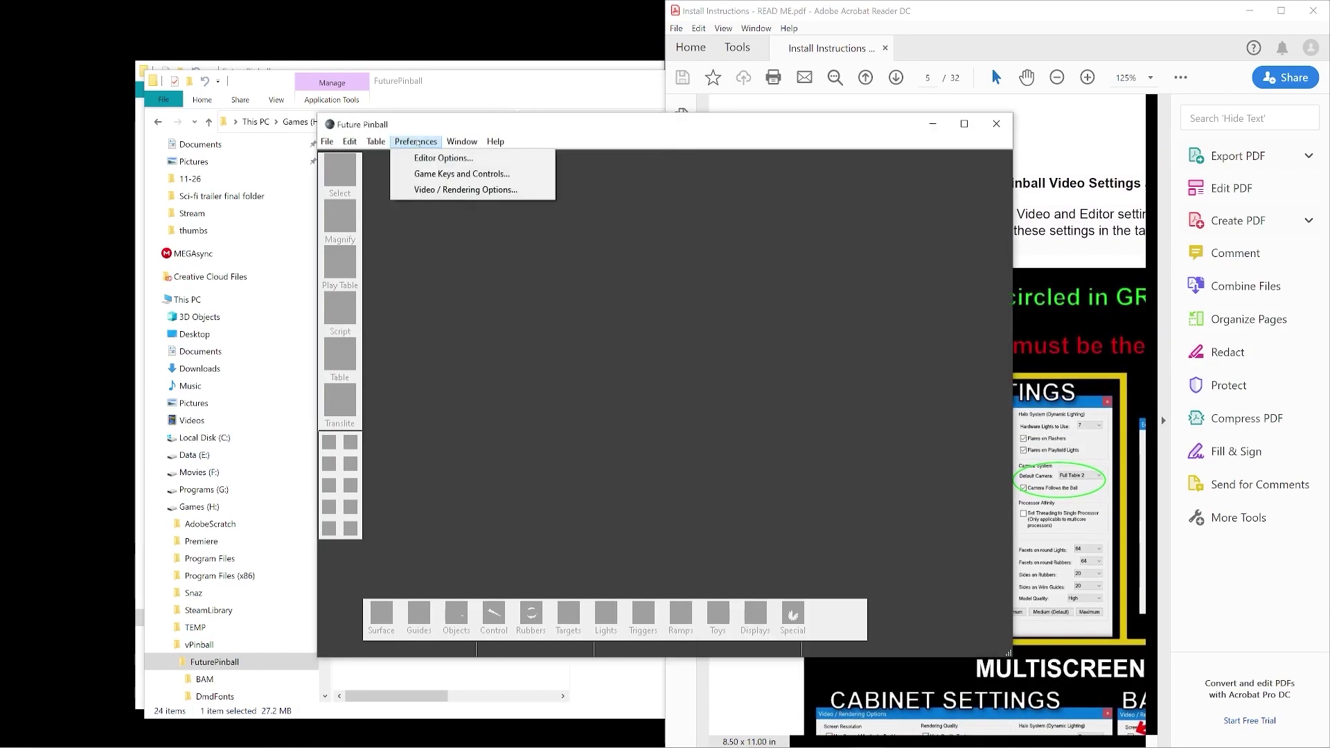
{"action": "left_click", "coordinate": [423, 183]}
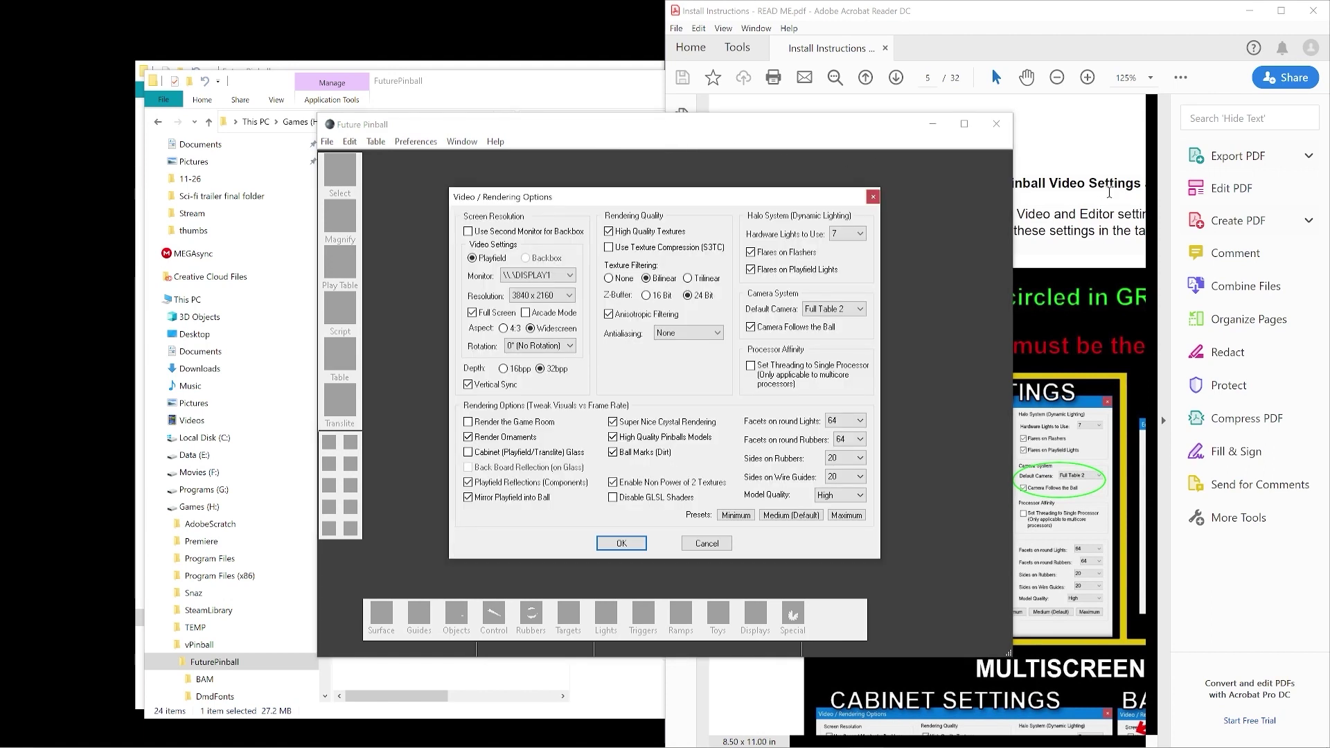
Compare the Video / Rendering Options with the README's desktop settings picture, accept them and close Future Pinball
{"action": "left_click", "coordinate": [814, 140]}
{"action": "left_click", "coordinate": [1090, 296]}
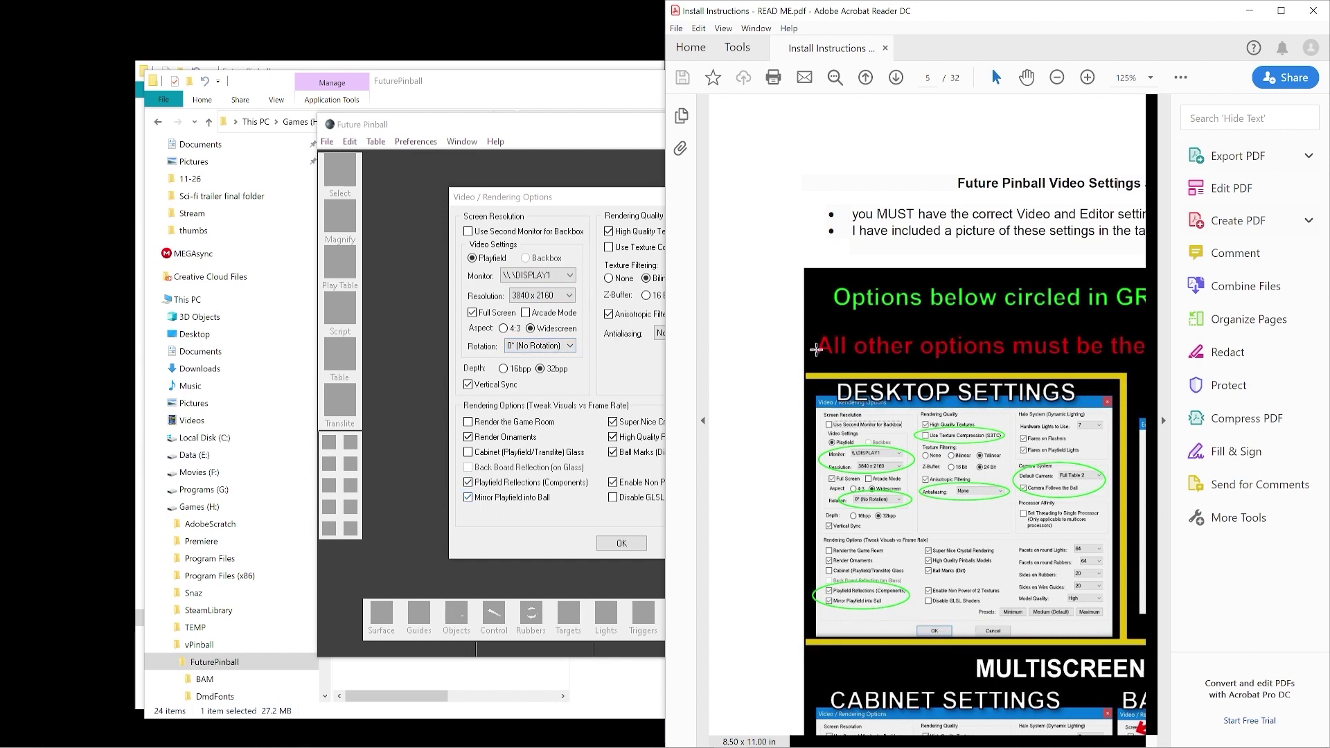
{"action": "left_click", "coordinate": [965, 445]}
{"action": "key", "text": "Escape"}
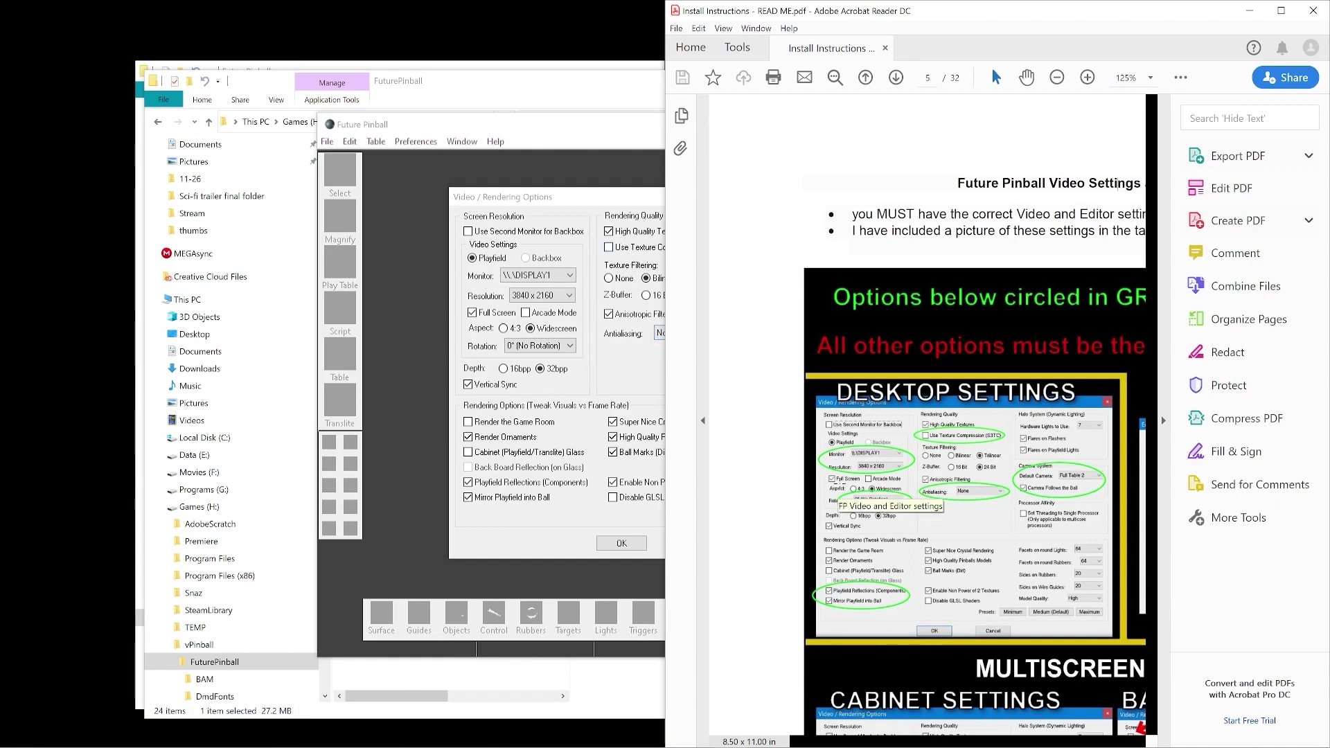
{"action": "key", "text": "alt+Tab"}
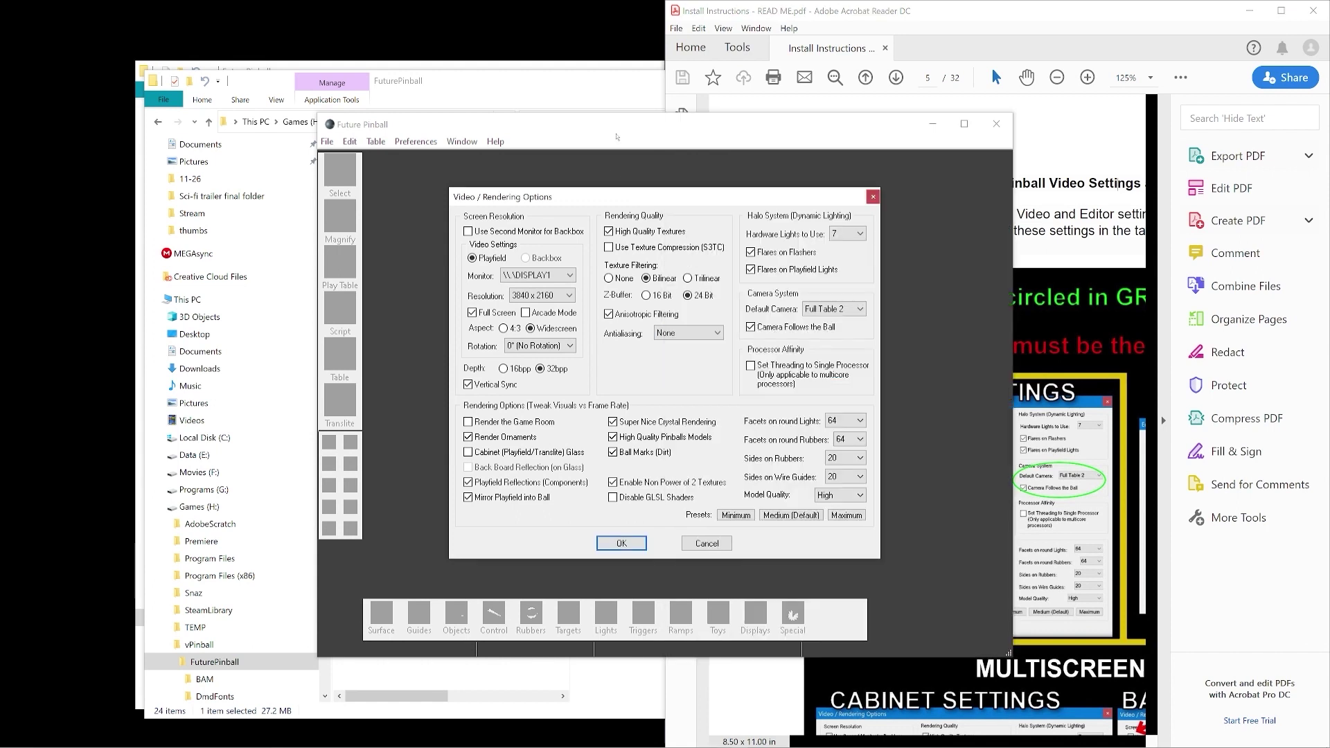
{"action": "left_click", "coordinate": [1041, 434]}
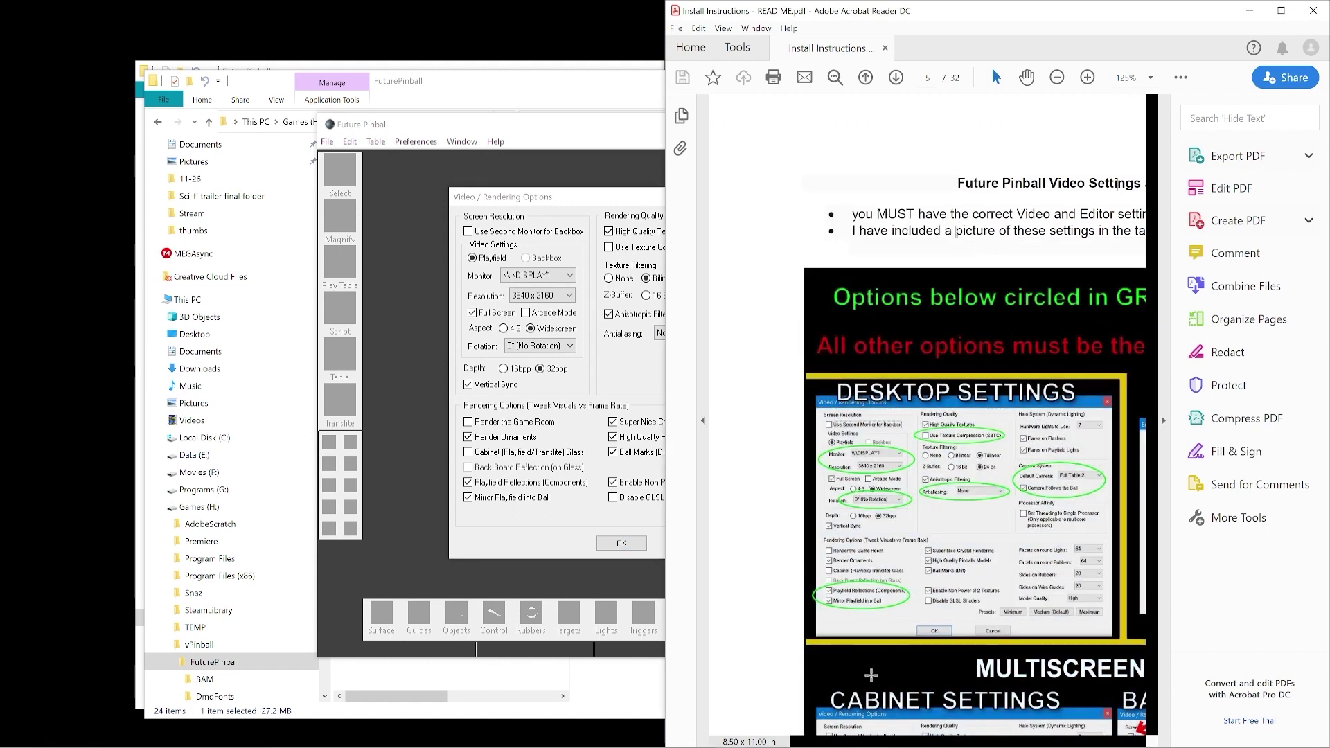
{"action": "scroll", "coordinate": [969, 485], "scroll_direction": "down", "scroll_amount": 1}
{"action": "left_click", "coordinate": [611, 541]}
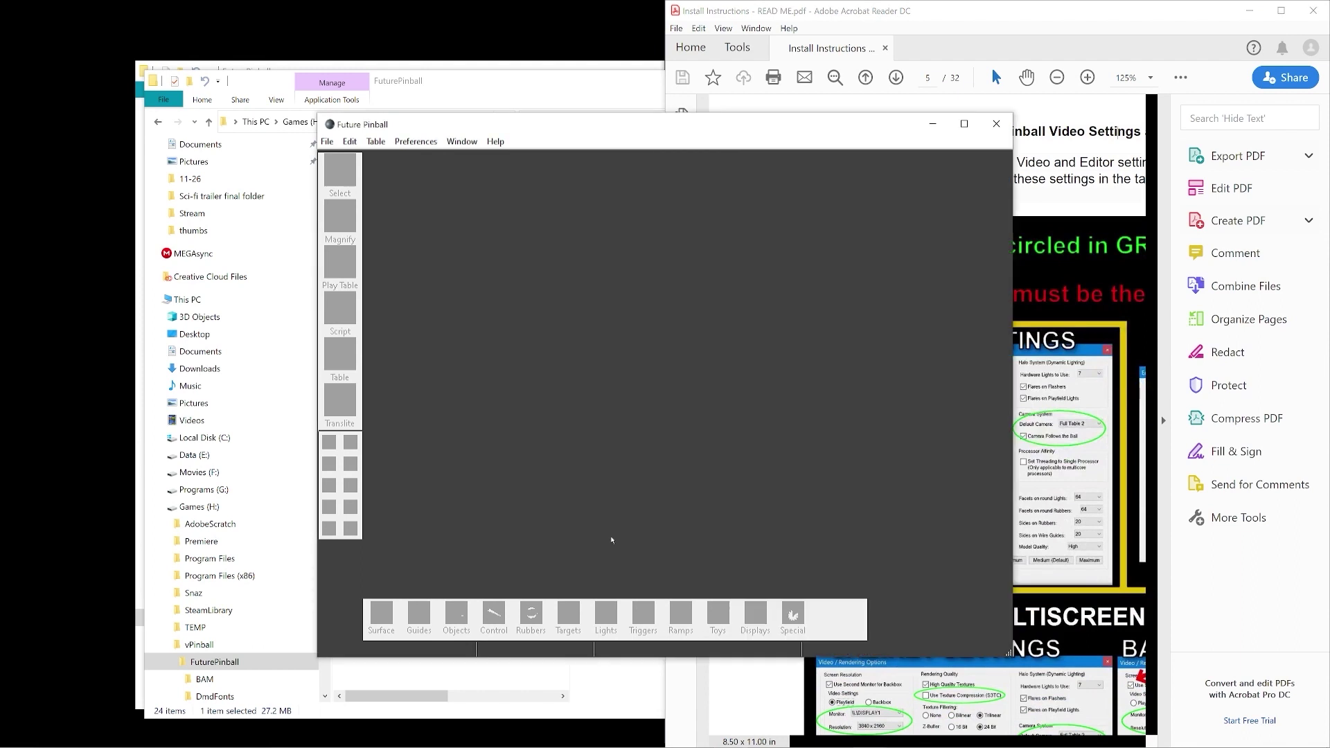
{"action": "left_click", "coordinate": [996, 123]}
Read the README's cabinet settings and its section on installing the table files and PUP-pack
{"action": "scroll", "coordinate": [975, 520], "scroll_direction": "down", "scroll_amount": 4}
{"action": "scroll", "coordinate": [975, 415], "scroll_direction": "down", "scroll_amount": 2}
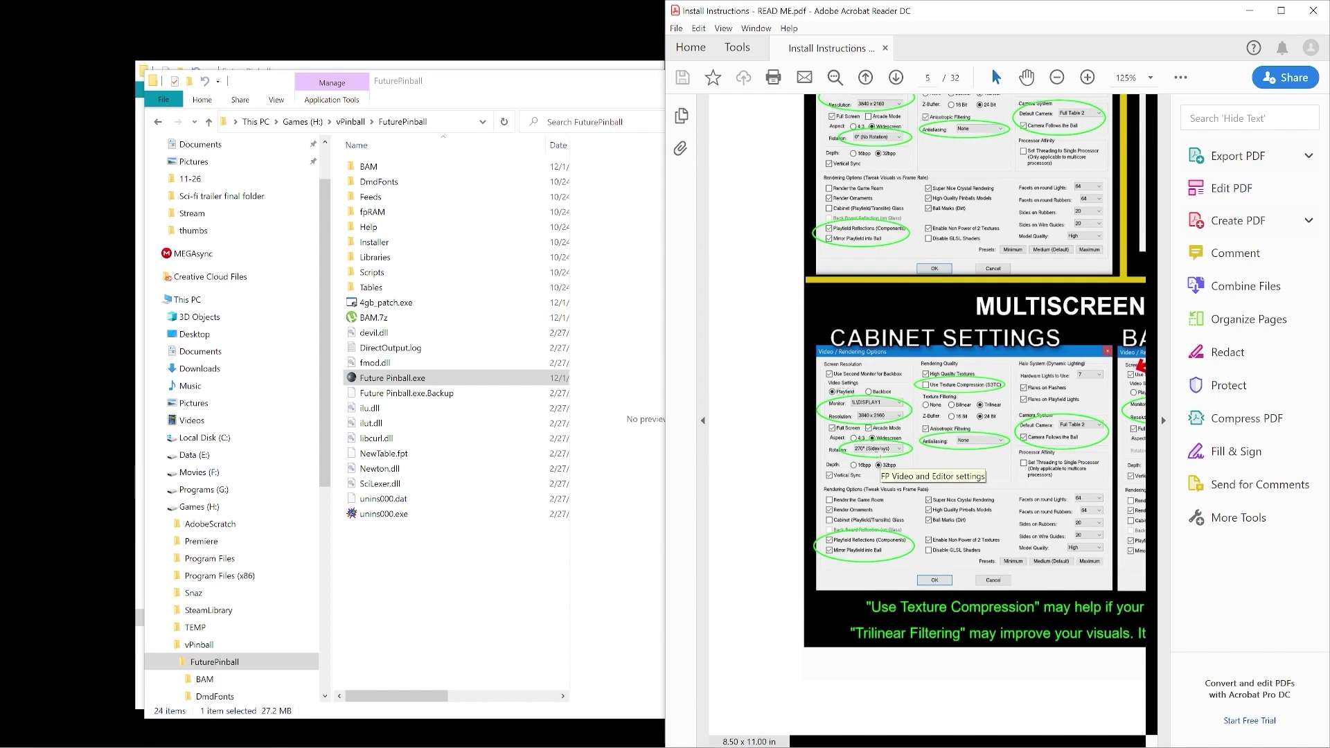
{"action": "scroll", "coordinate": [874, 461], "scroll_direction": "down", "scroll_amount": 2}
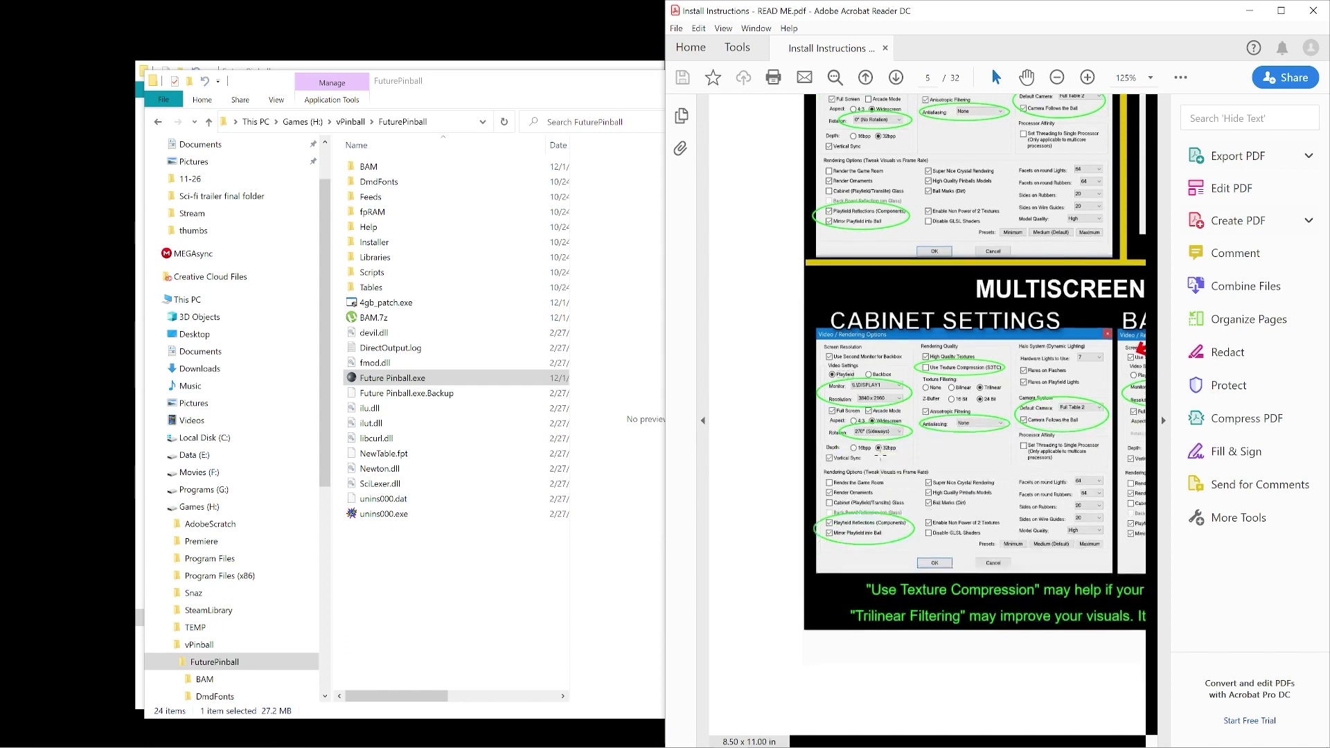
{"action": "scroll", "coordinate": [900, 462], "scroll_direction": "down", "scroll_amount": 5}
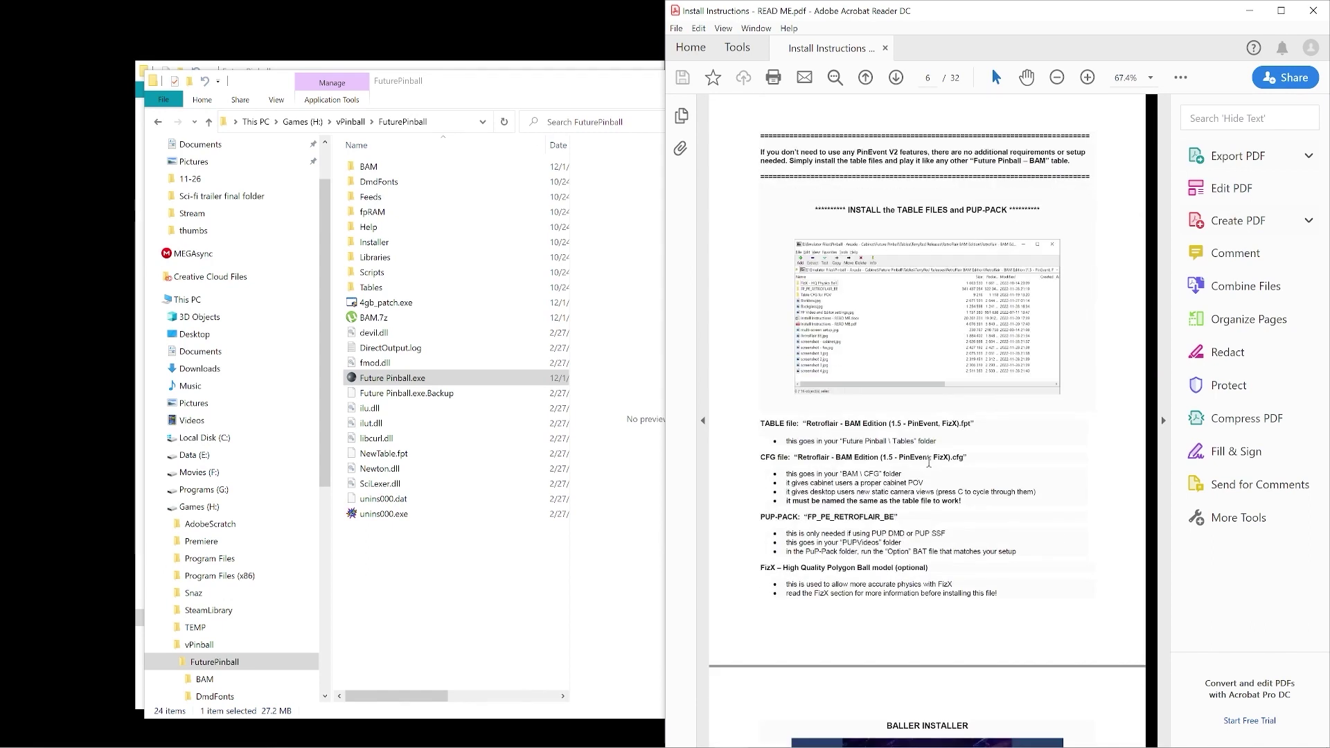
{"action": "scroll", "coordinate": [899, 437], "scroll_direction": "down", "scroll_amount": 1}
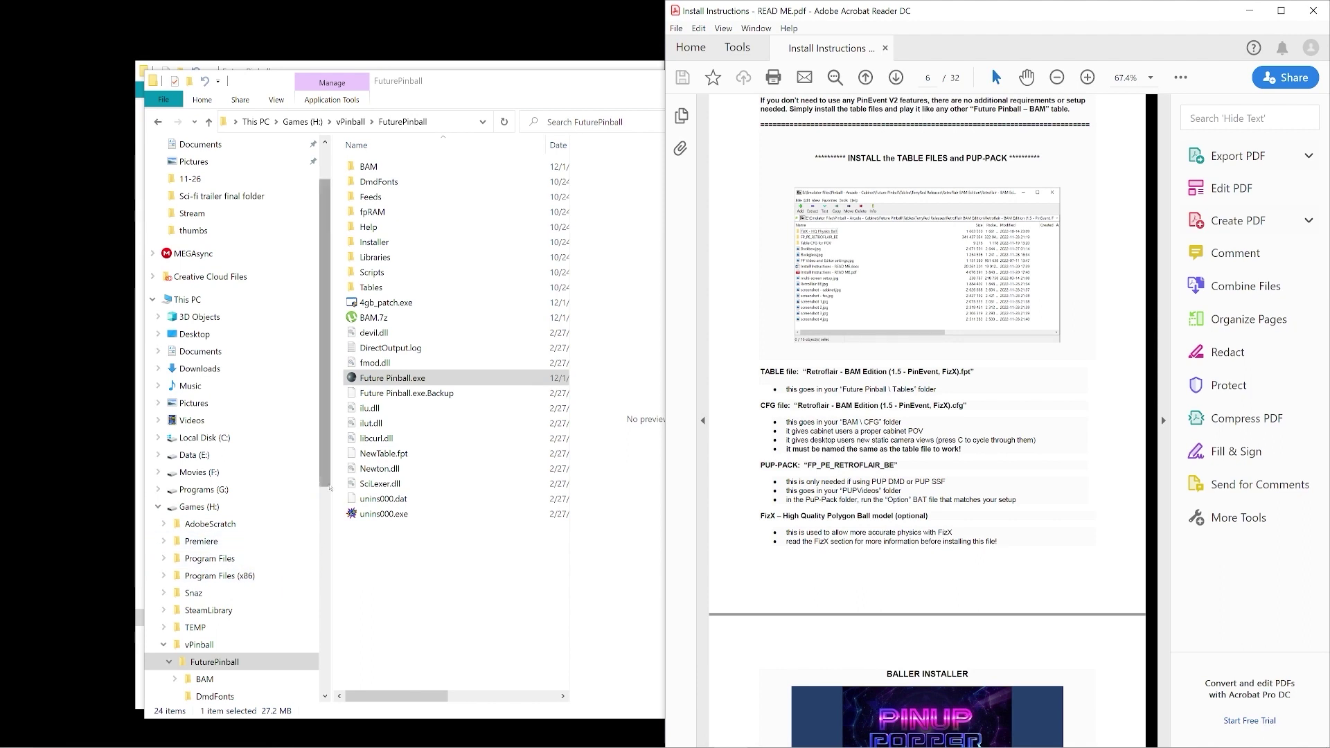
{"action": "left_click_drag", "start_coordinate": [330, 489], "coordinate": [332, 568]}
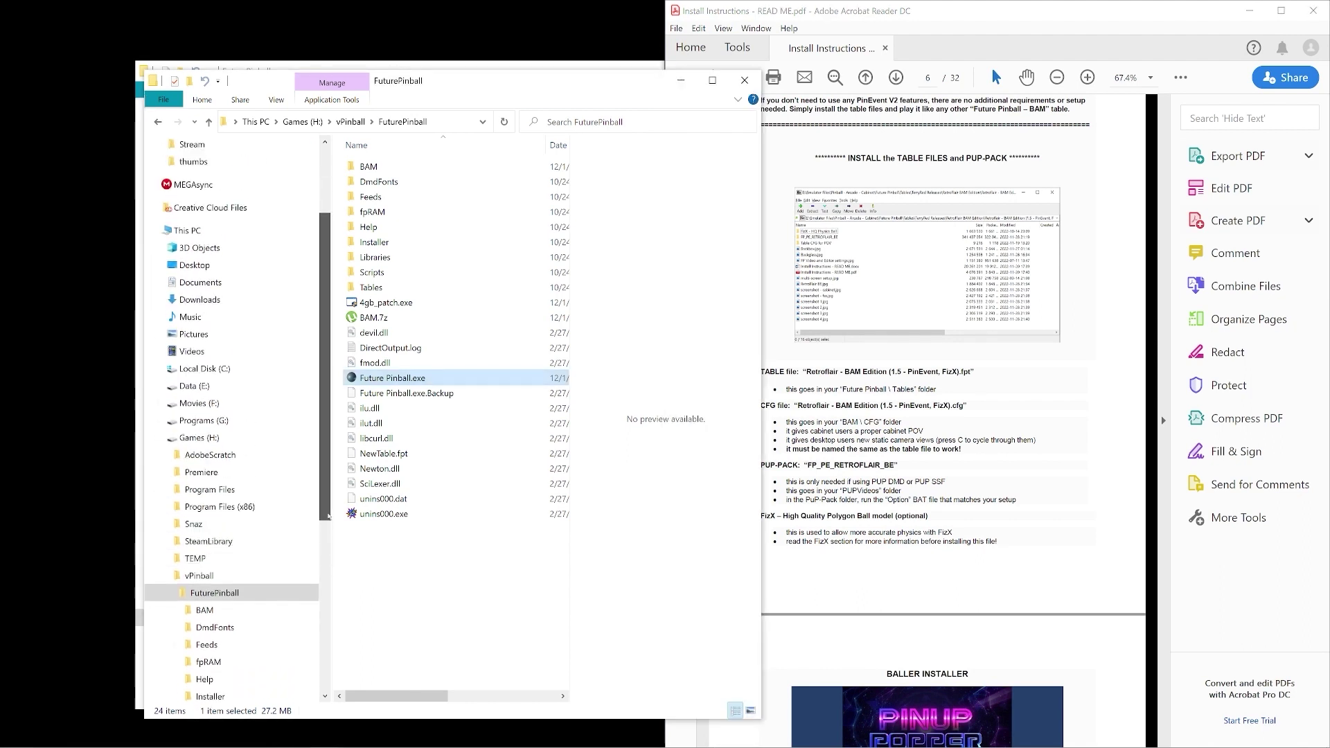
{"action": "scroll", "coordinate": [329, 516], "scroll_direction": "up", "scroll_amount": 1}
{"action": "left_click", "coordinate": [457, 554]}
{"action": "left_click", "coordinate": [970, 471]}
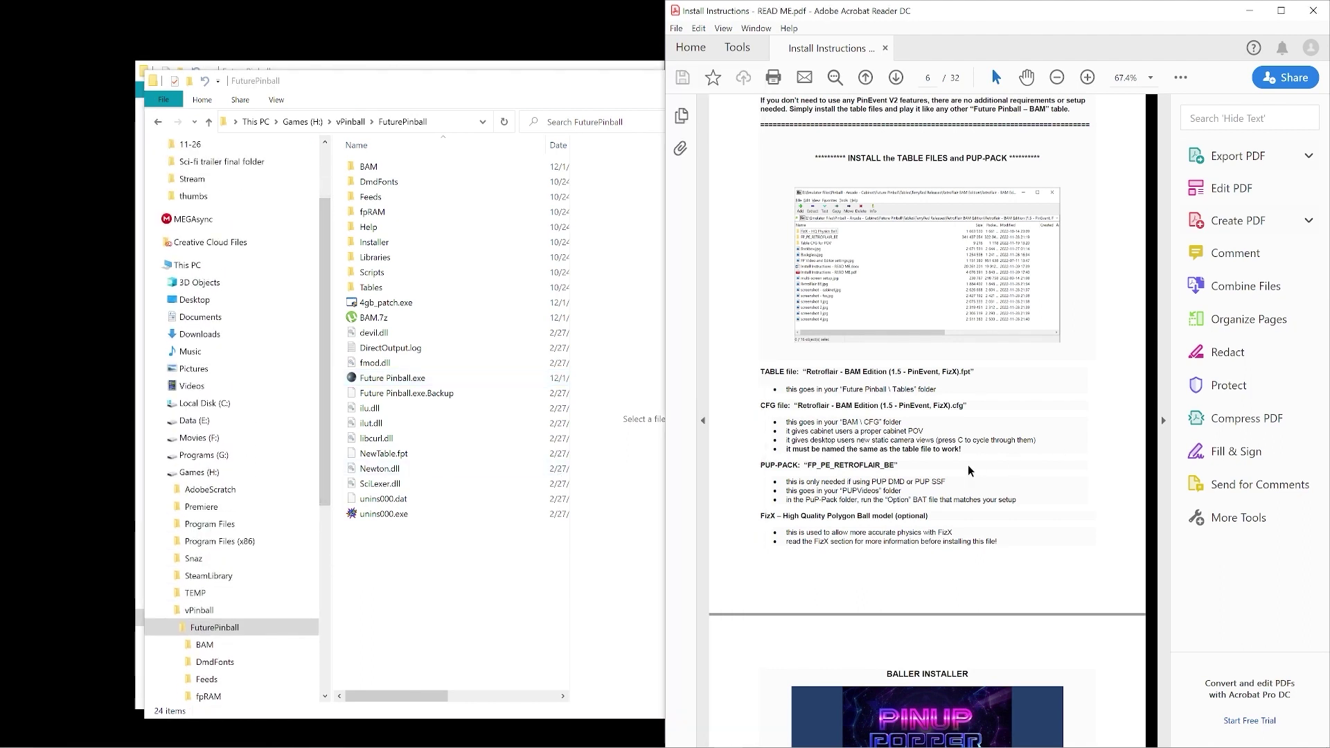
{"action": "scroll", "coordinate": [873, 444], "scroll_direction": "down", "scroll_amount": 1}
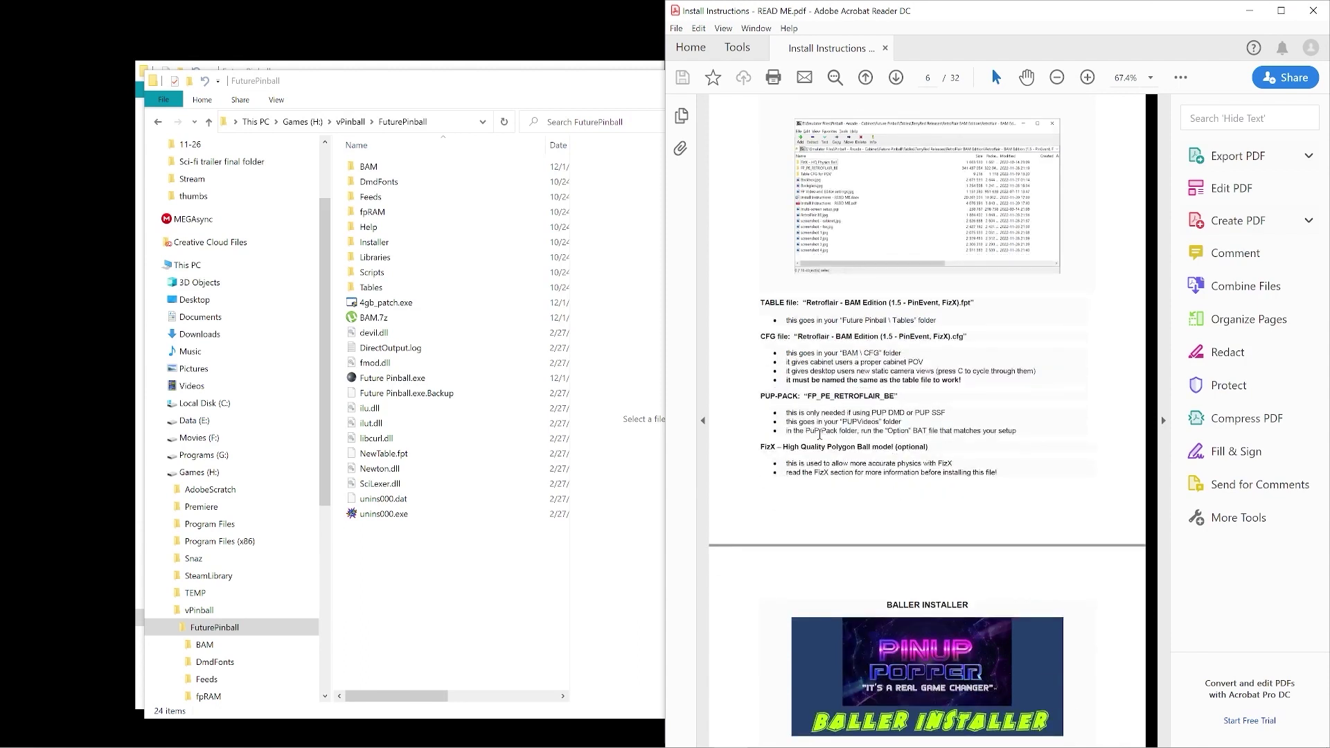
Open the PUPVideos folder inside H:\vPinball\PinUPSystem and read on through the README's PUP-pack and FizX instructions
{"action": "left_click", "coordinate": [345, 122]}
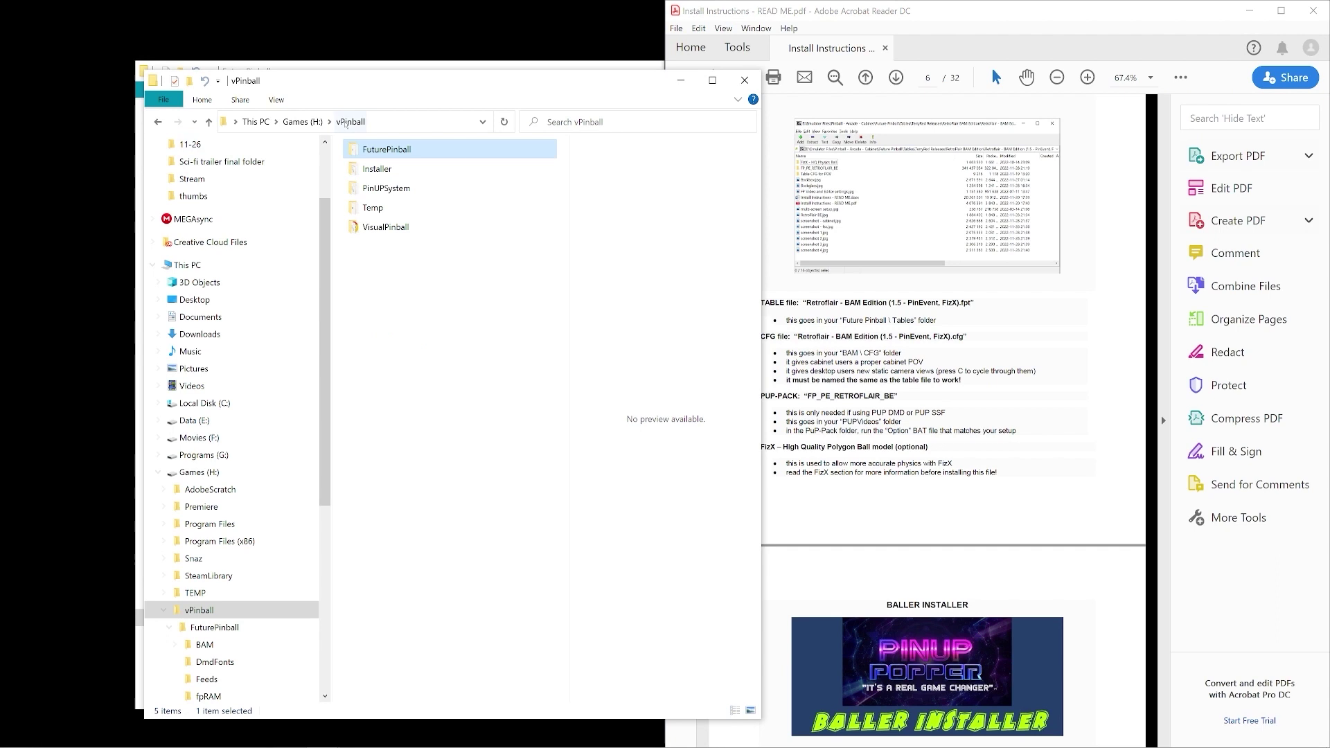
{"action": "double_click", "coordinate": [386, 188]}
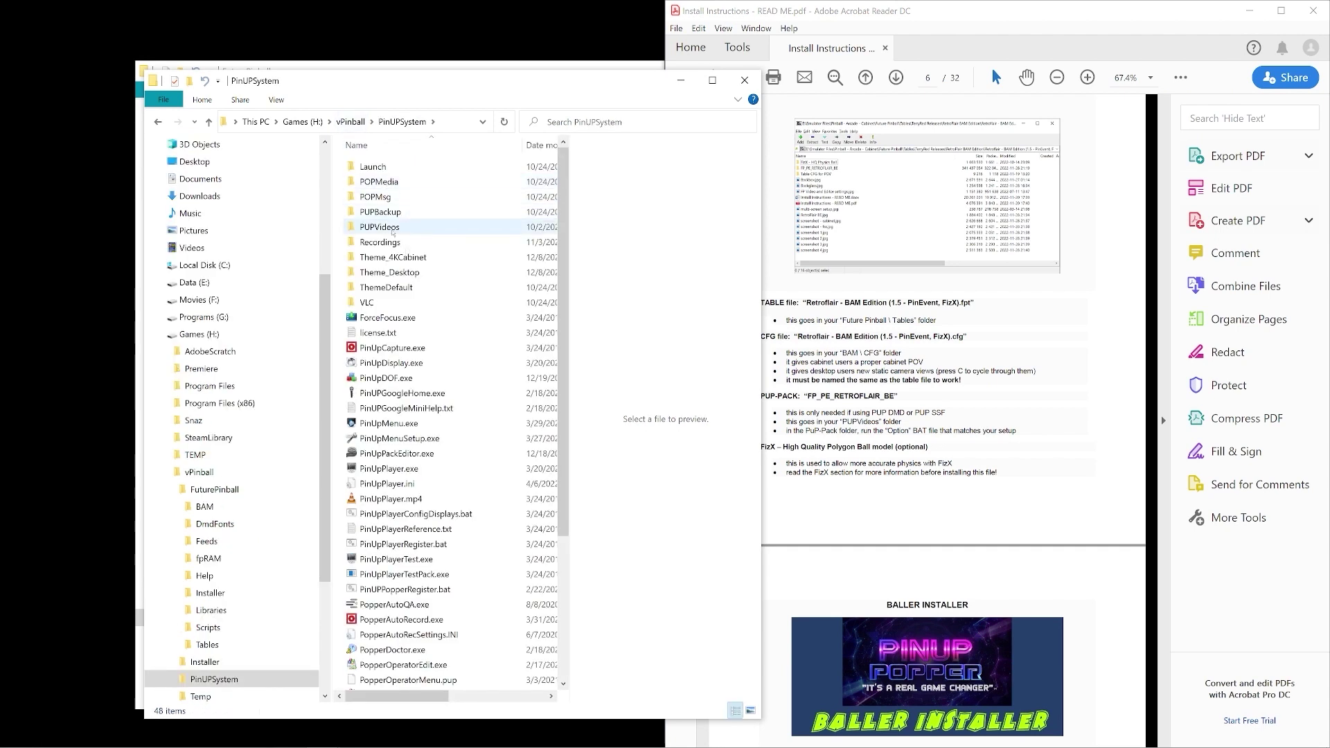
{"action": "double_click", "coordinate": [392, 231]}
{"action": "left_click", "coordinate": [976, 451]}
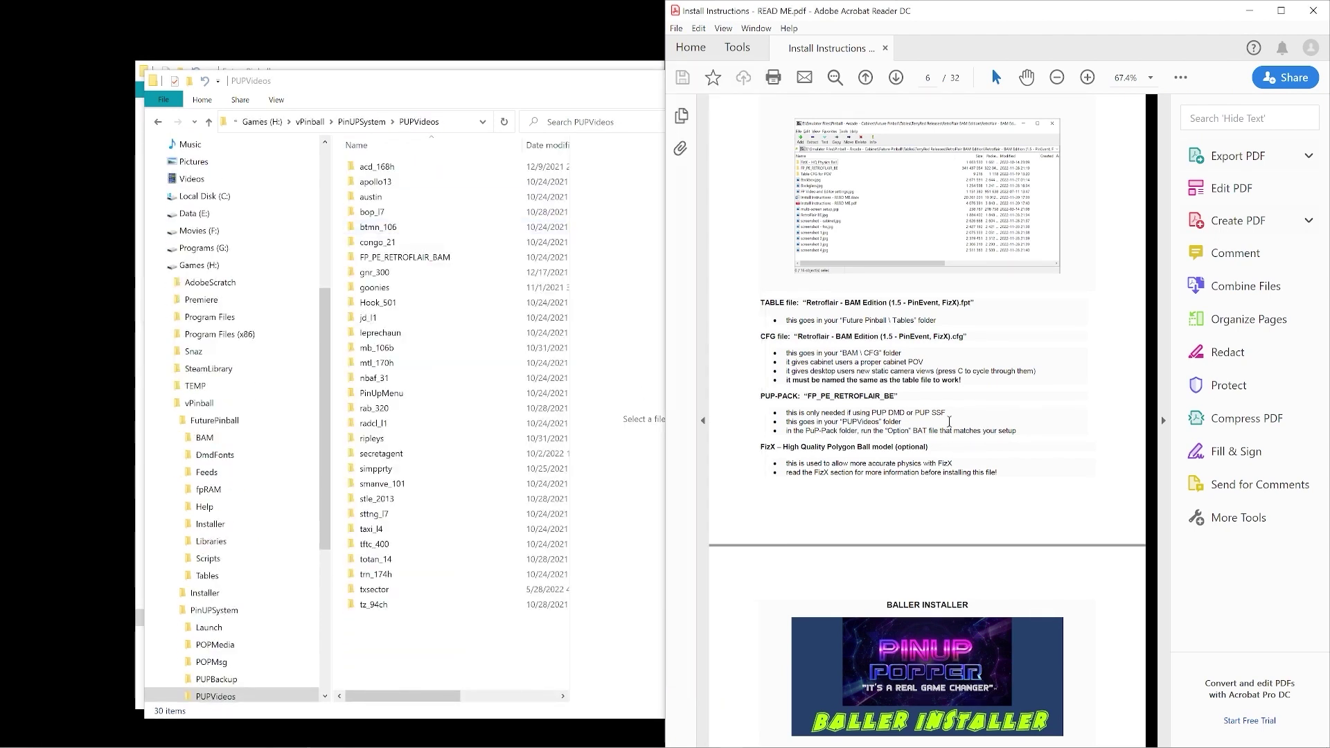
{"action": "scroll", "coordinate": [949, 422], "scroll_direction": "down", "scroll_amount": 2}
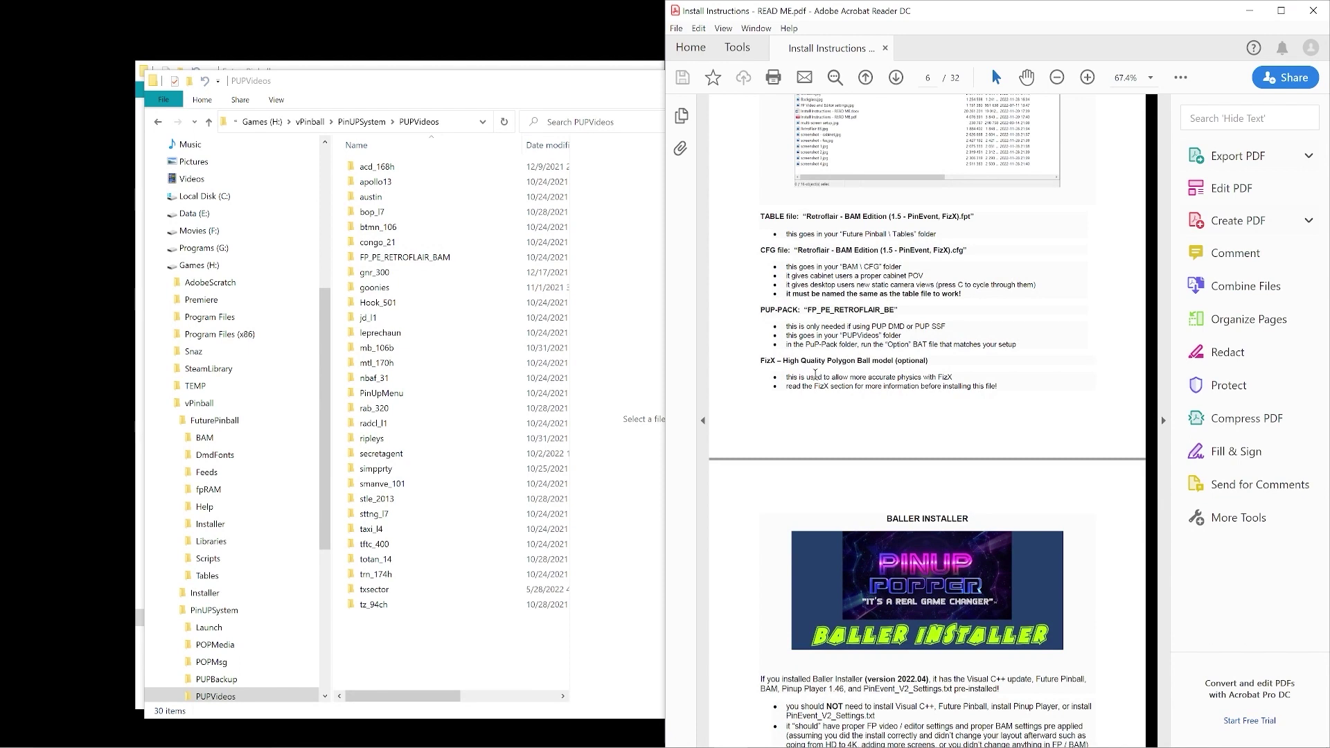
Read the README's Baller Installer notes, the Mega Guide links and the instructions on how to play the table
{"action": "scroll", "coordinate": [909, 413], "scroll_direction": "down", "scroll_amount": 1}
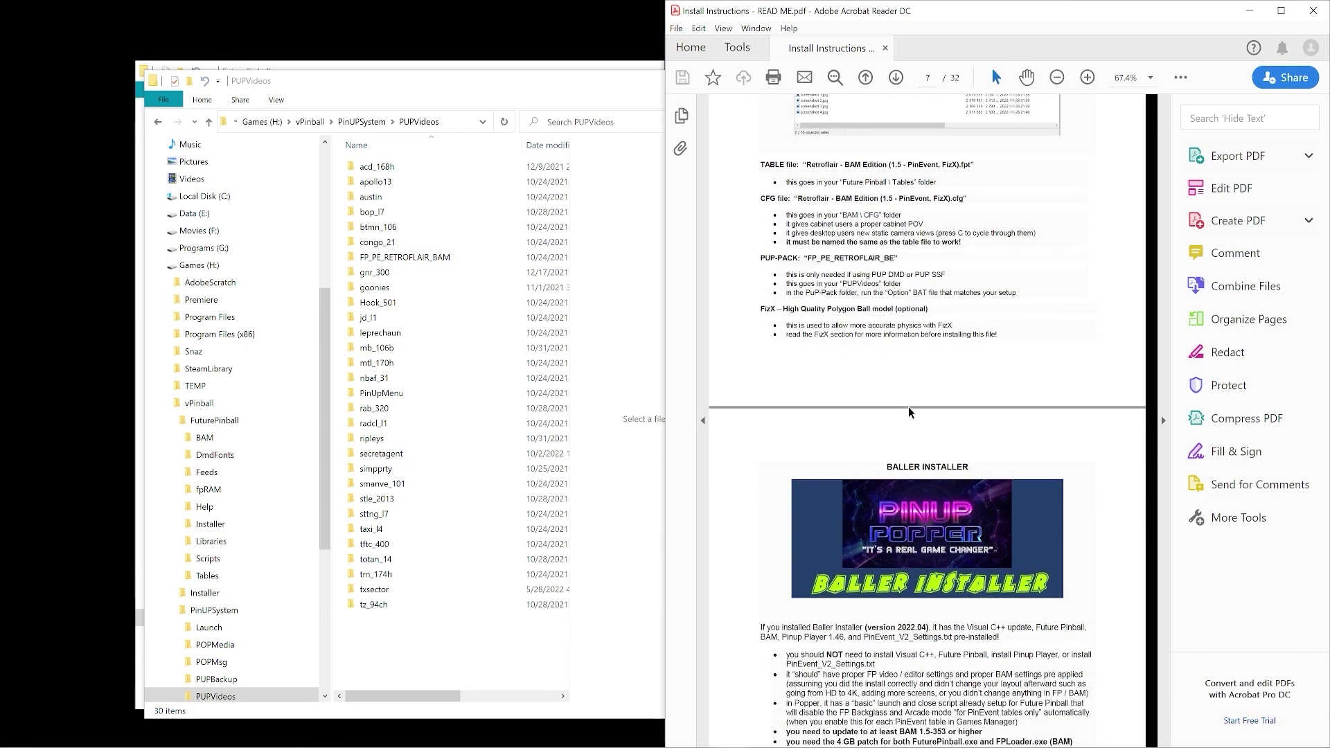
{"action": "scroll", "coordinate": [909, 413], "scroll_direction": "down", "scroll_amount": 4}
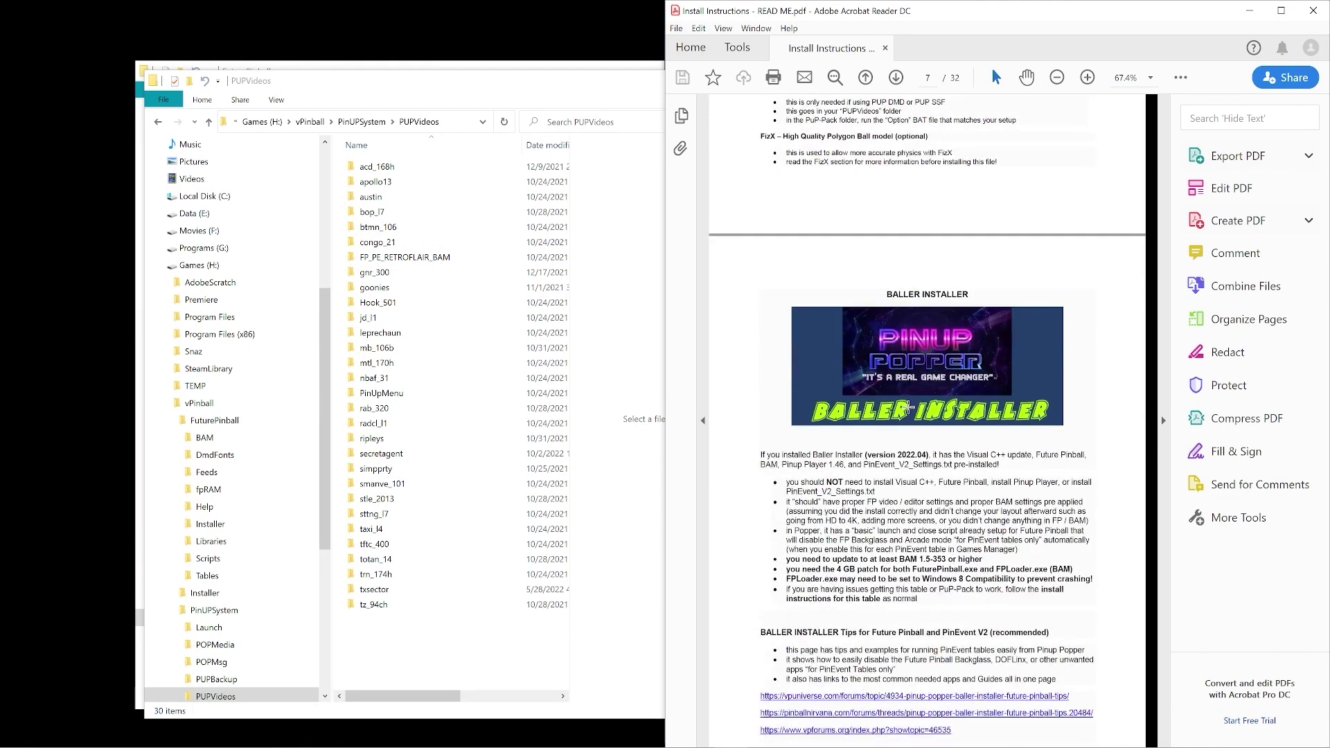
{"action": "scroll", "coordinate": [909, 409], "scroll_direction": "down", "scroll_amount": 2}
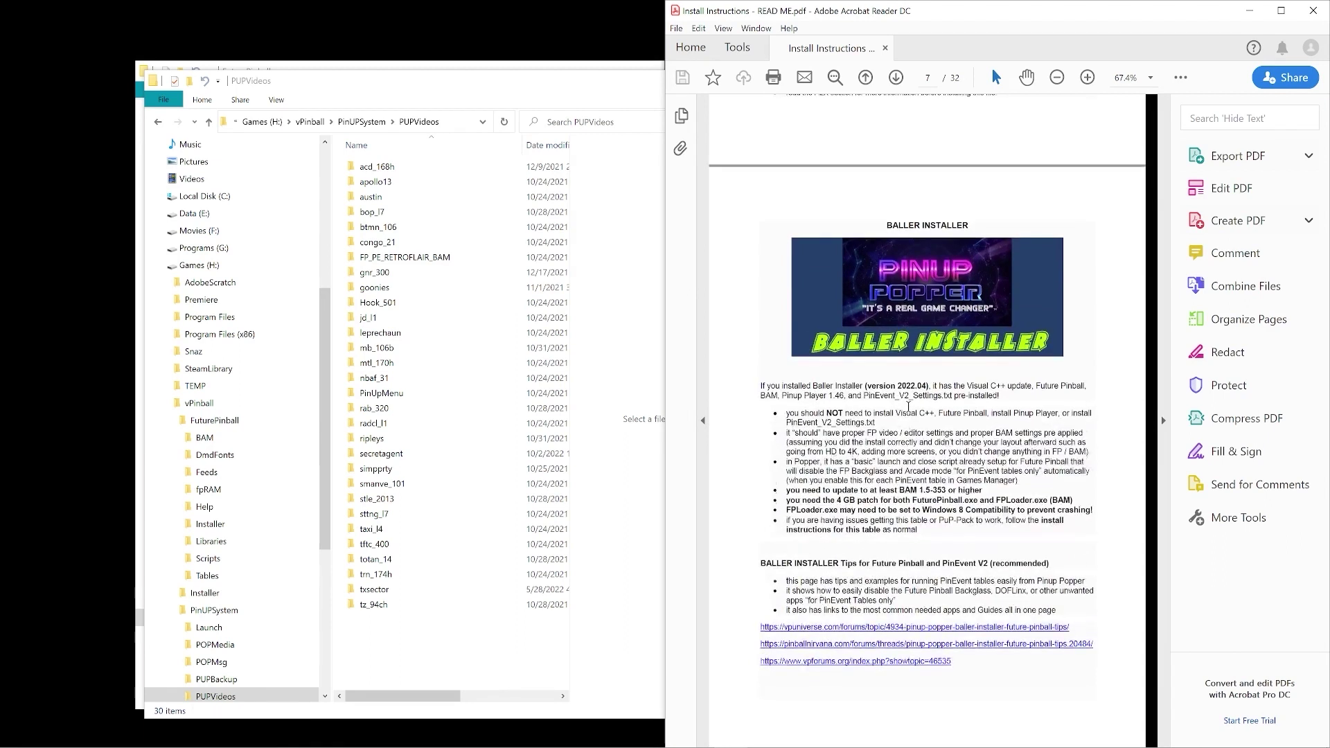
{"action": "scroll", "coordinate": [907, 412], "scroll_direction": "down", "scroll_amount": 4}
{"action": "right_click", "coordinate": [904, 419]}
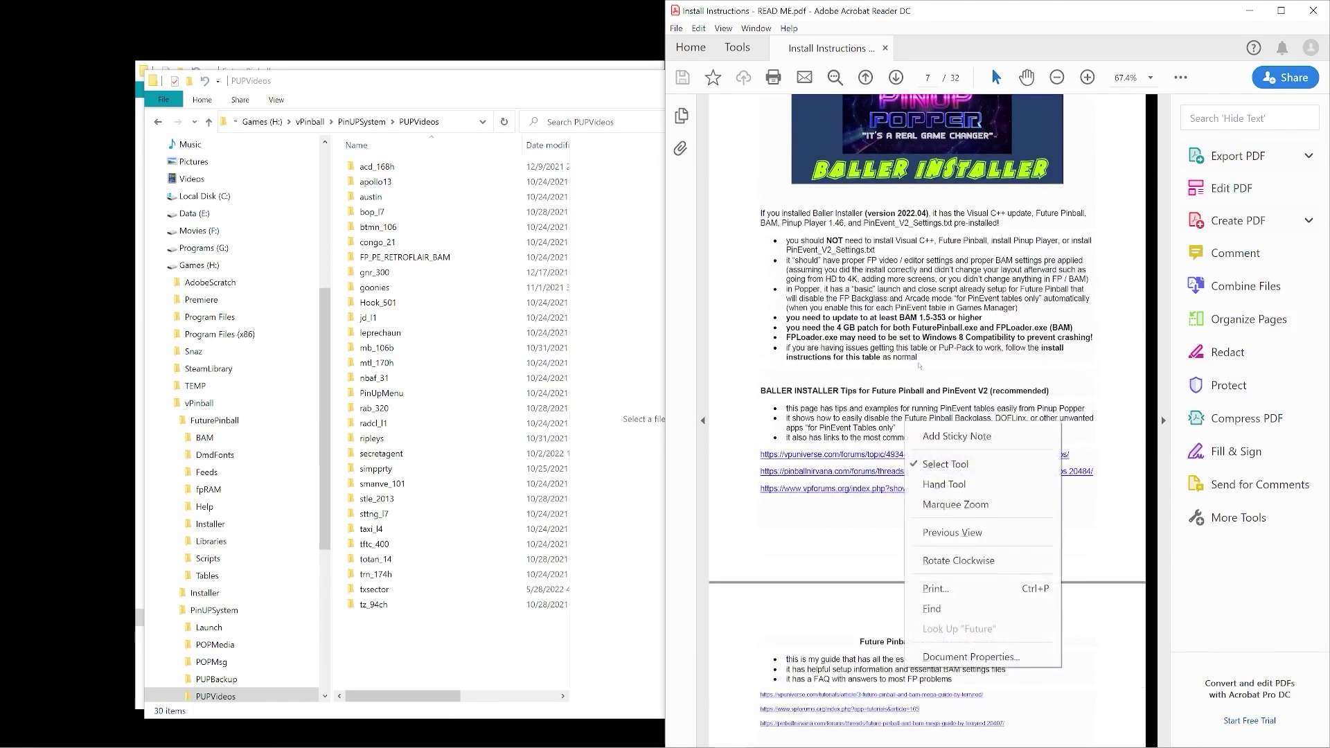
{"action": "key", "text": "Escape"}
{"action": "scroll", "coordinate": [977, 317], "scroll_direction": "down", "scroll_amount": 2}
{"action": "scroll", "coordinate": [978, 319], "scroll_direction": "down", "scroll_amount": 7}
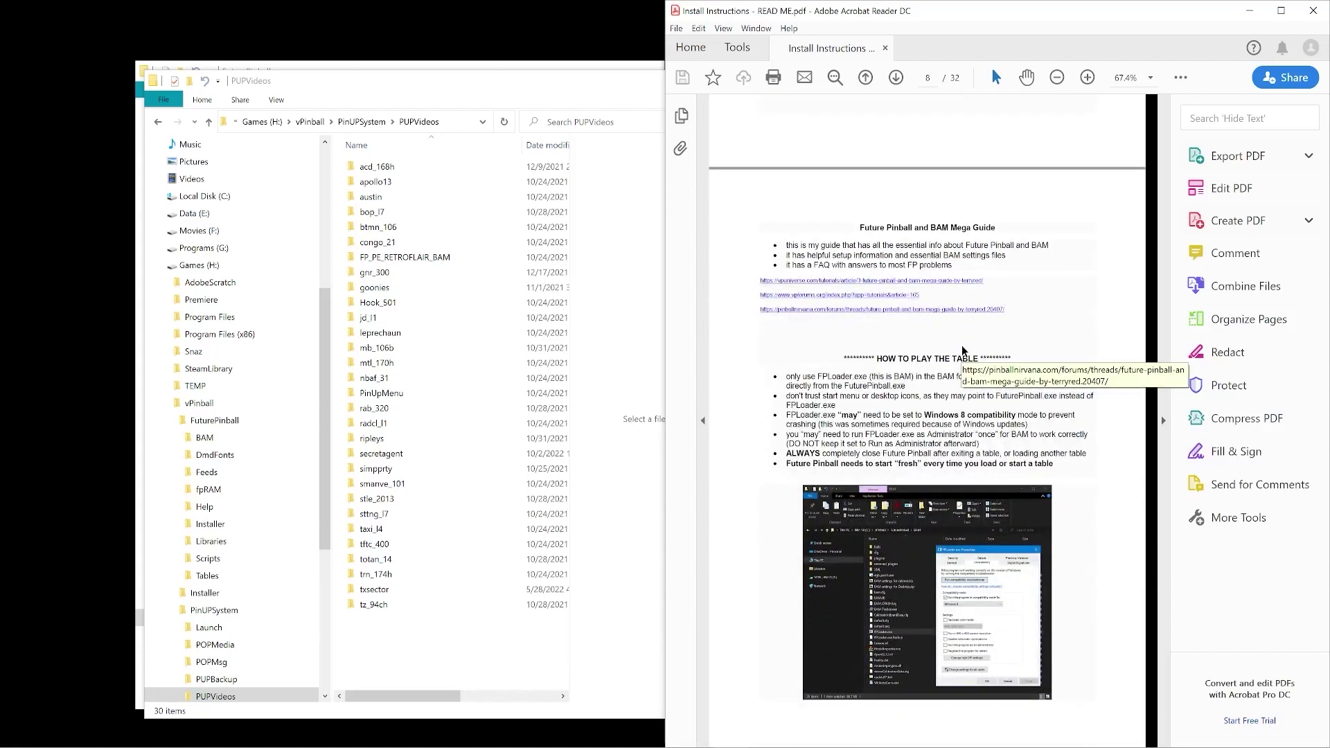
{"action": "scroll", "coordinate": [963, 351], "scroll_direction": "down", "scroll_amount": 1}
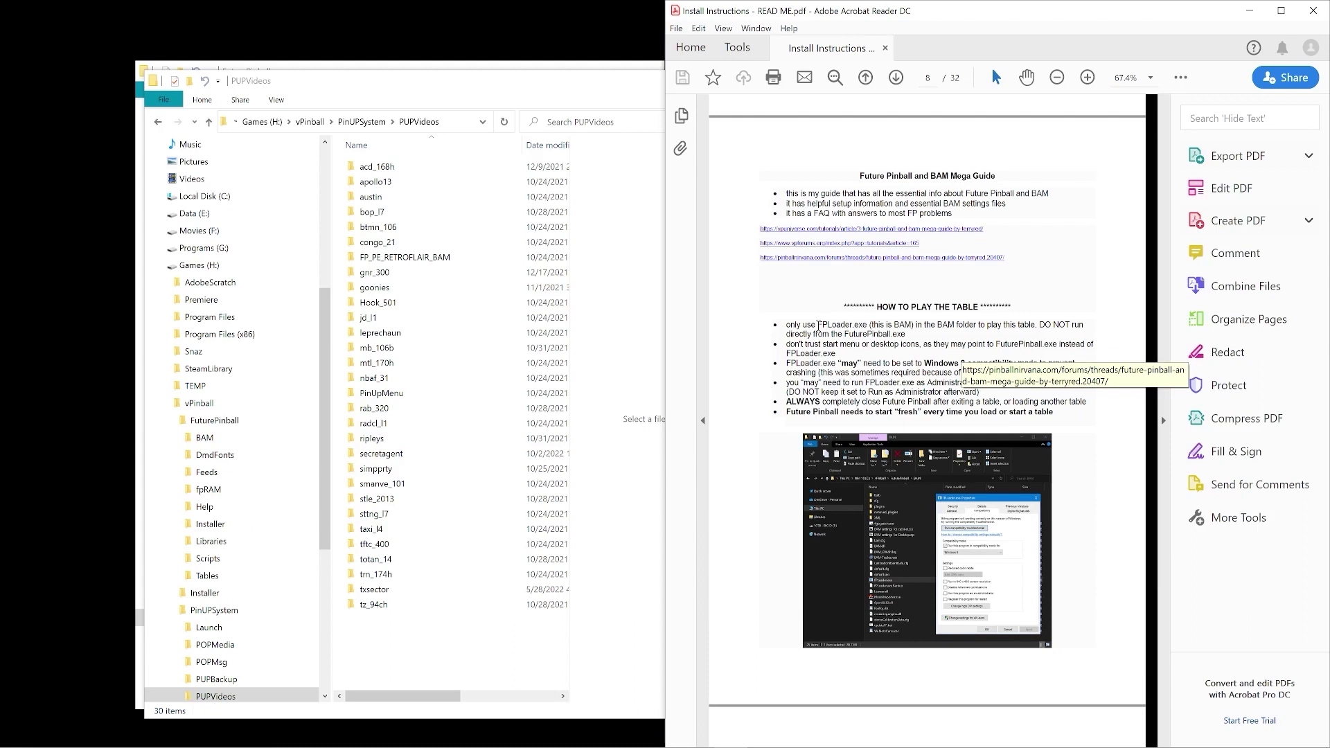
{"action": "scroll", "coordinate": [948, 423], "scroll_direction": "down", "scroll_amount": 7}
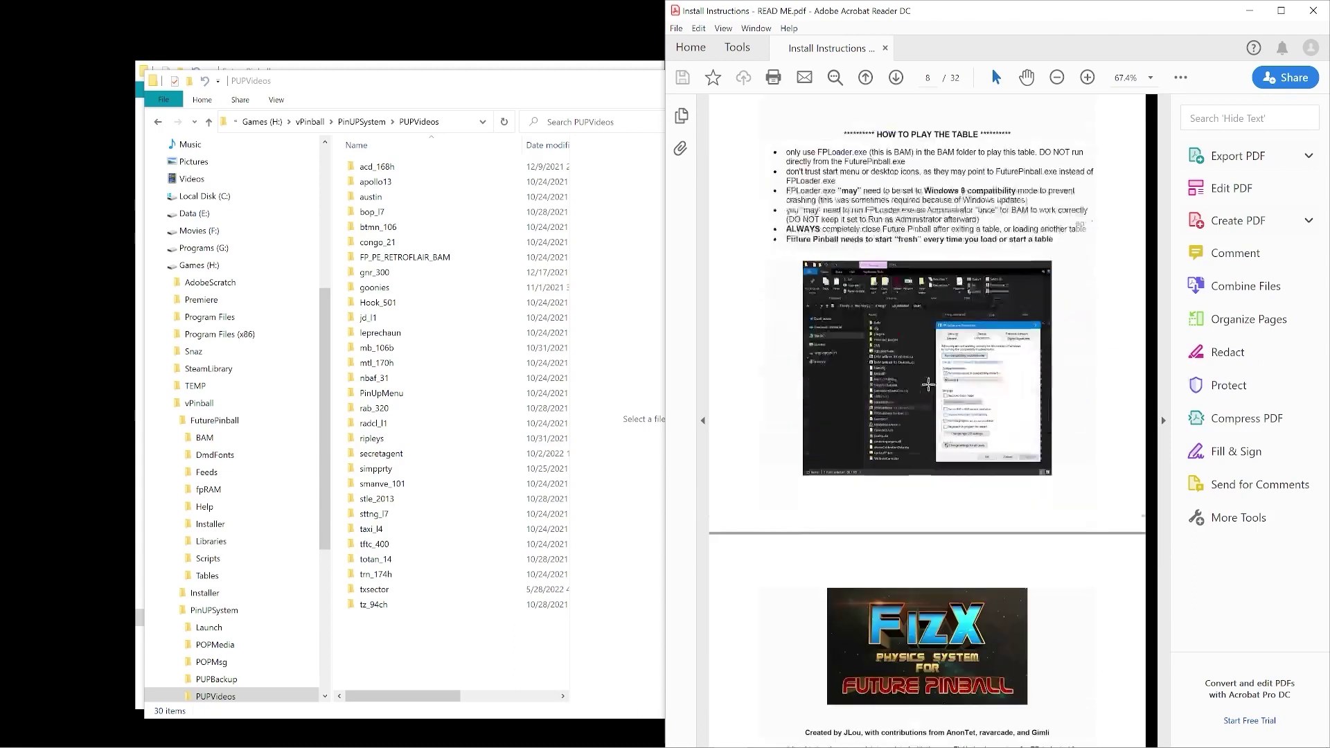
Read the README's FizX physics, ball model, profile and testing tool sections, plus the PinEvent V2 requirements
{"action": "scroll", "coordinate": [948, 423], "scroll_direction": "down", "scroll_amount": 3}
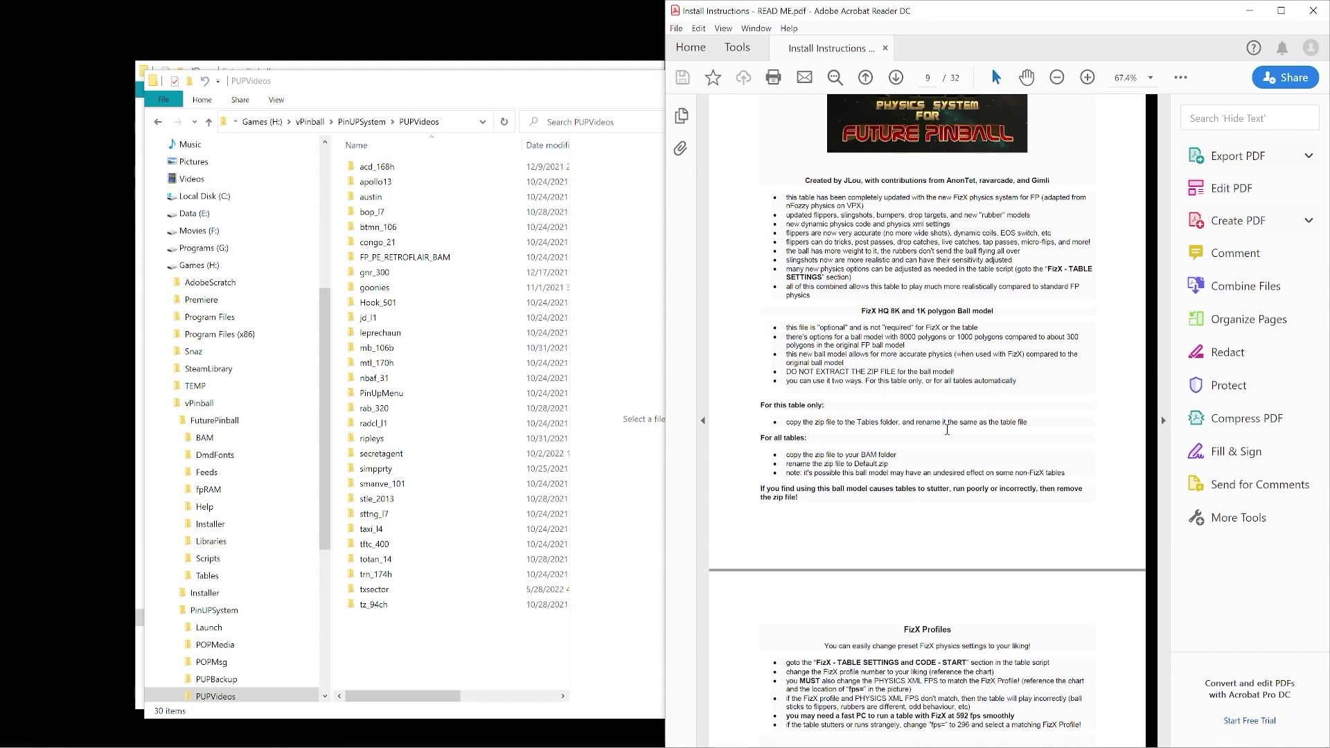
{"action": "scroll", "coordinate": [947, 430], "scroll_direction": "down", "scroll_amount": 5}
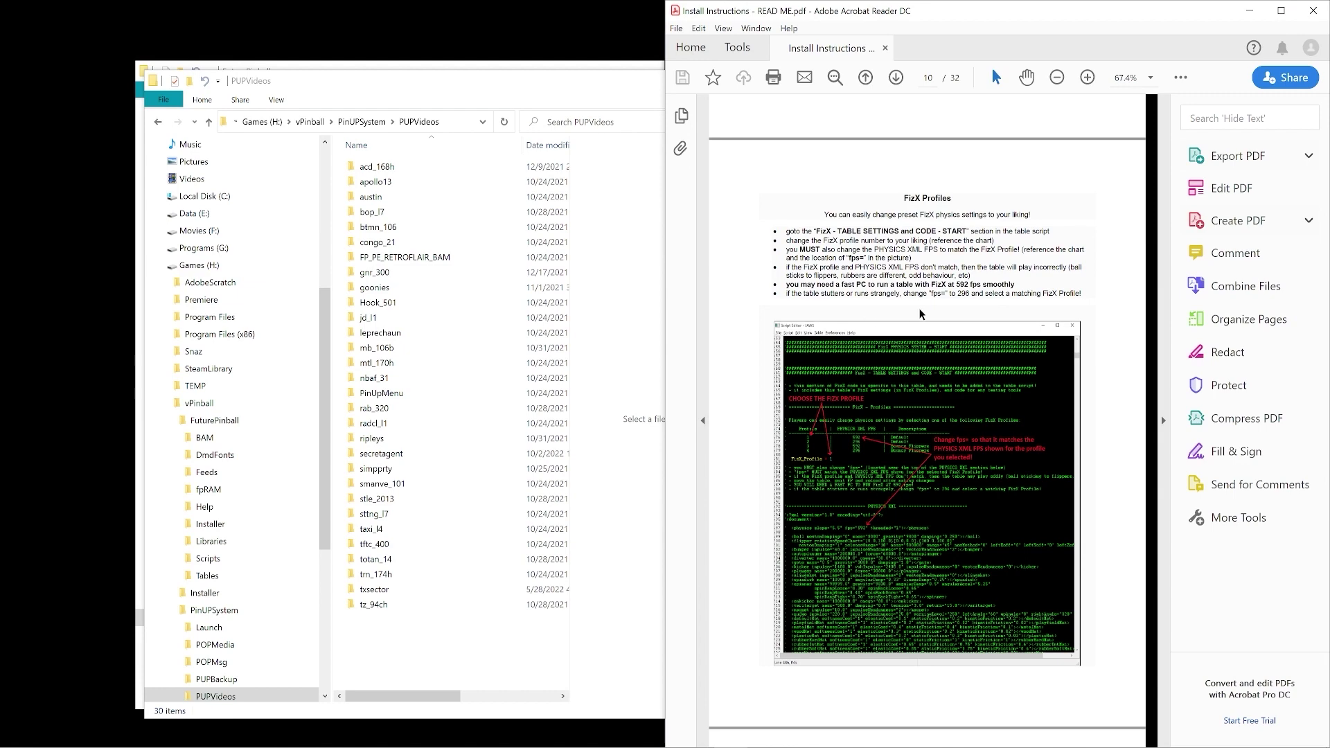
{"action": "scroll", "coordinate": [936, 333], "scroll_direction": "up", "scroll_amount": 2}
{"action": "scroll", "coordinate": [936, 333], "scroll_direction": "down", "scroll_amount": 3}
{"action": "scroll", "coordinate": [937, 333], "scroll_direction": "down", "scroll_amount": 10}
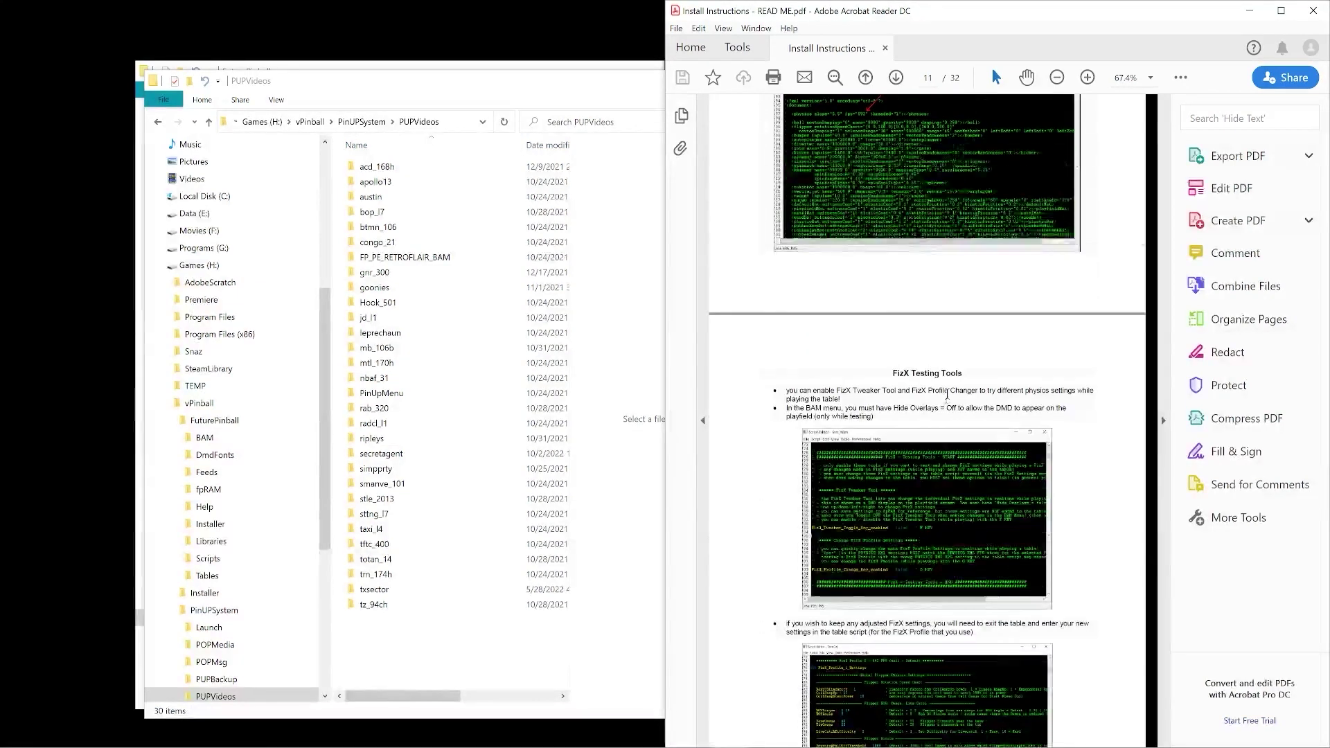
{"action": "scroll", "coordinate": [949, 414], "scroll_direction": "down", "scroll_amount": 5}
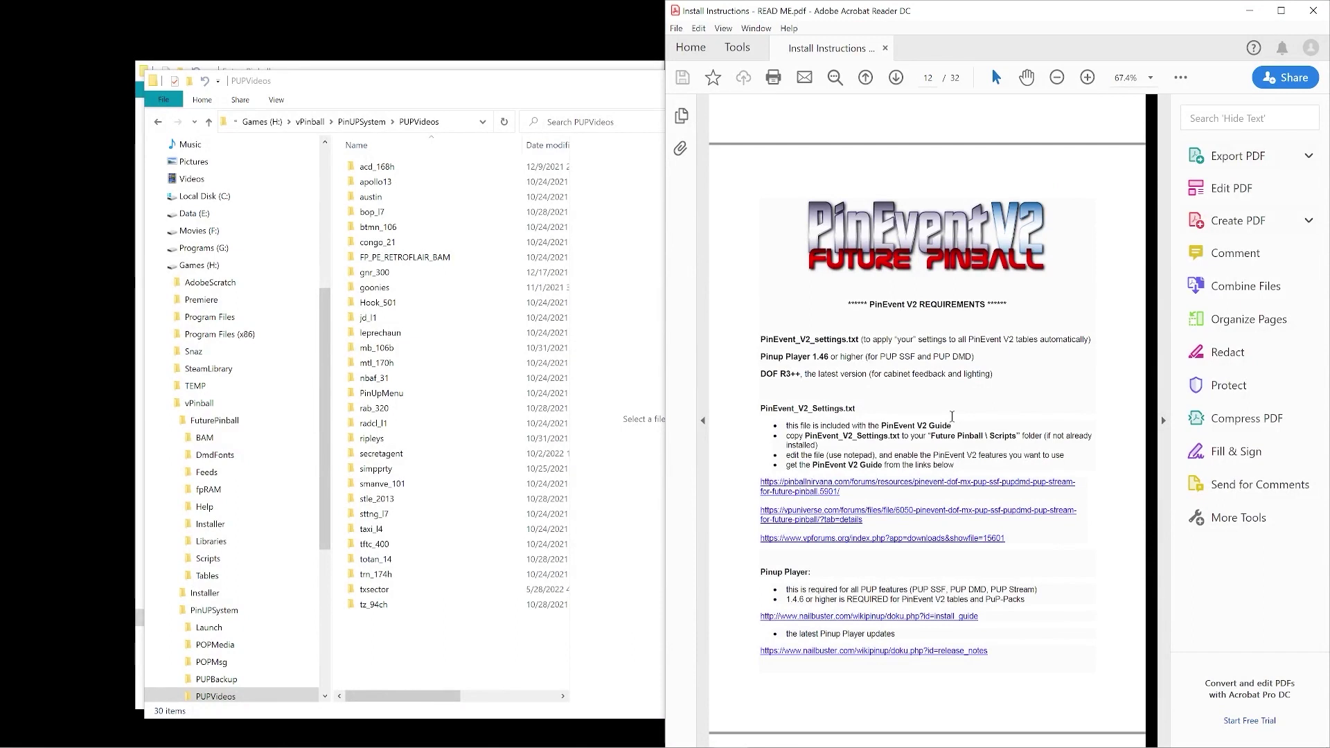
{"action": "scroll", "coordinate": [952, 418], "scroll_direction": "down", "scroll_amount": 4}
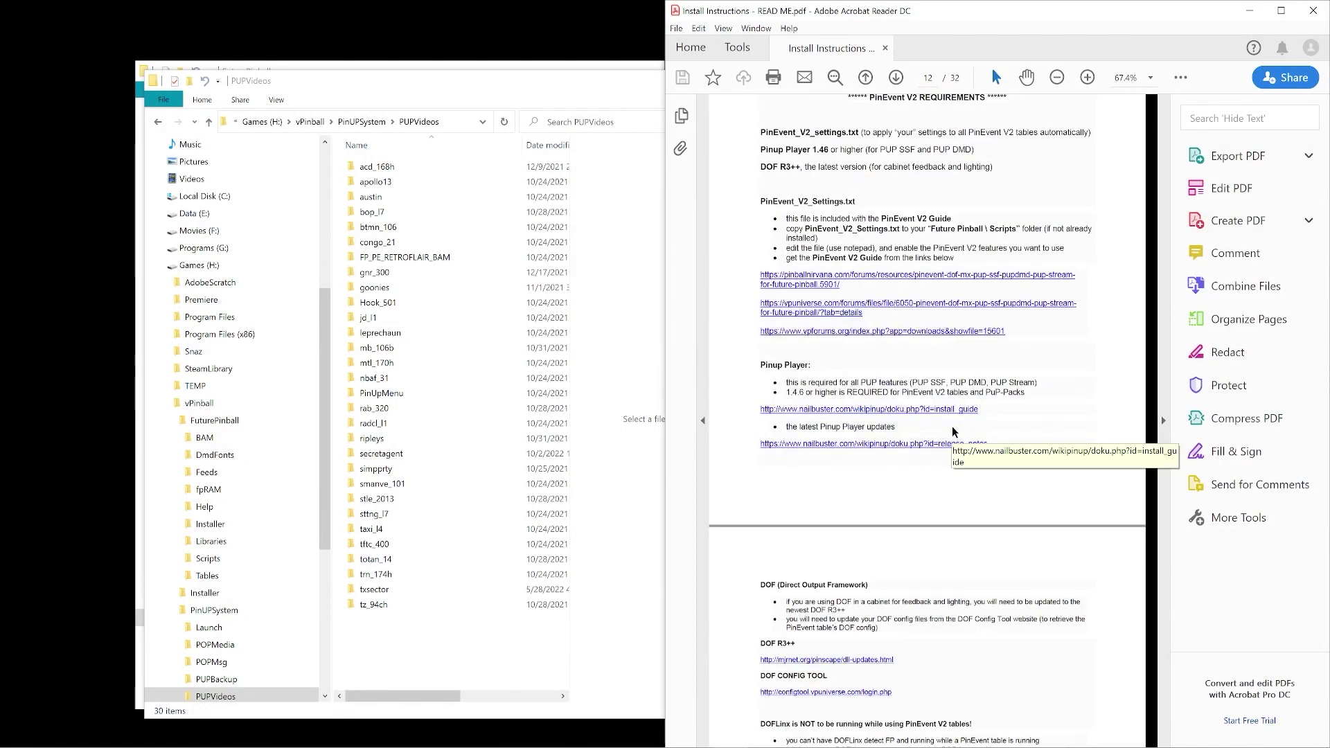
Close the README and move the PUPVideos folder window aside to uncover the FuturePinball folder window
{"action": "left_click", "coordinate": [1312, 11]}
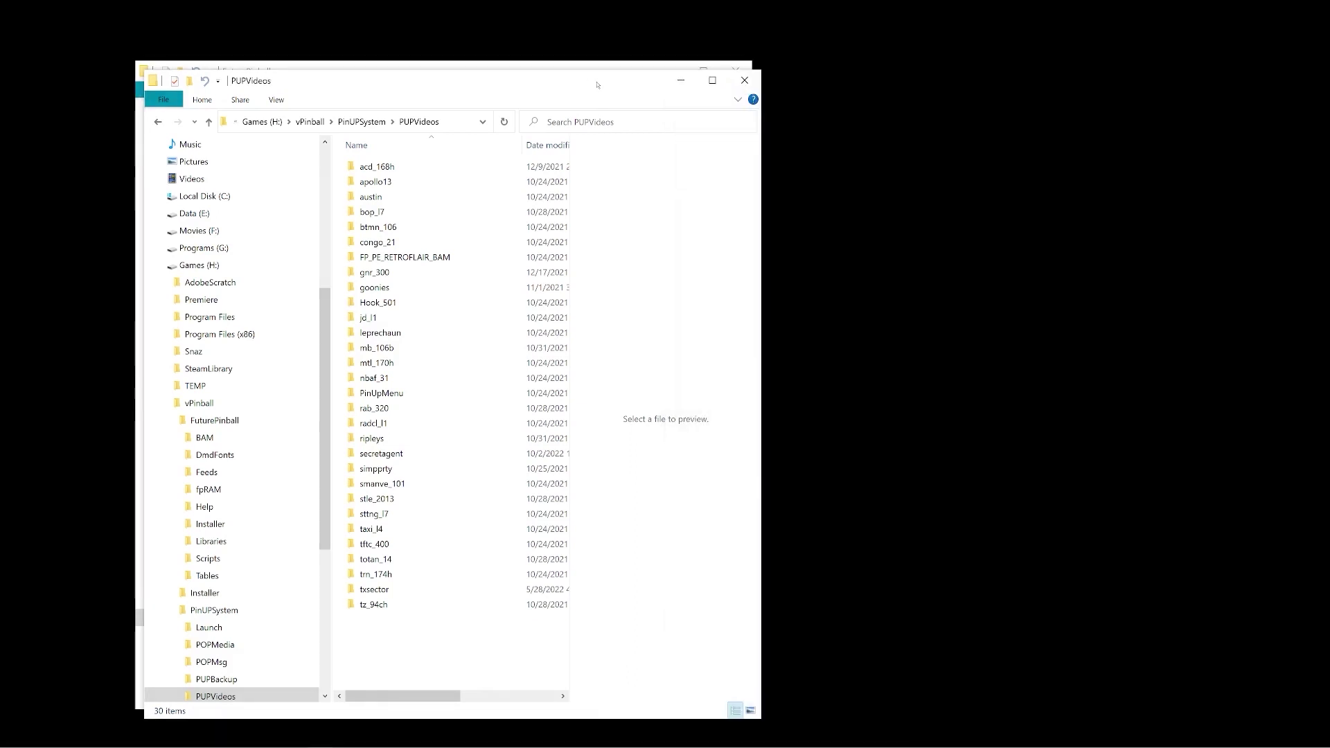
{"action": "left_click_drag", "start_coordinate": [590, 85], "coordinate": [830, 62]}
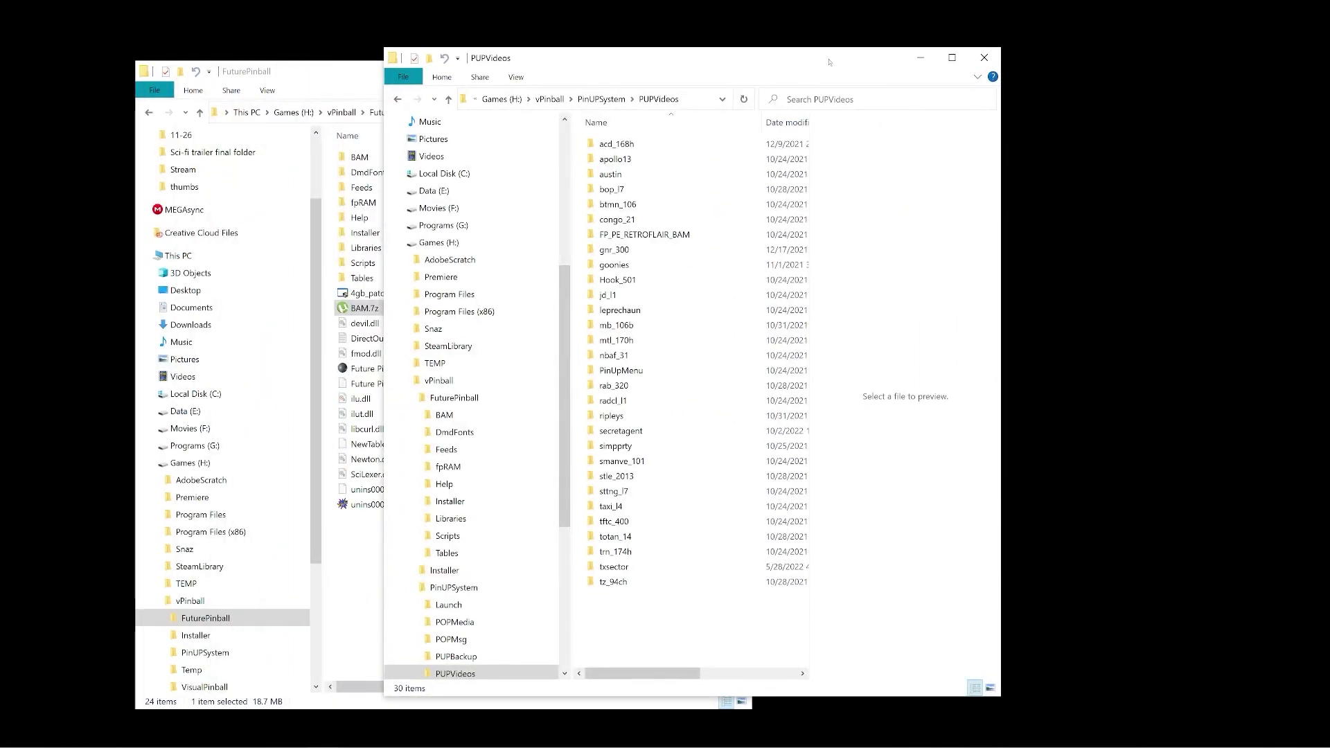